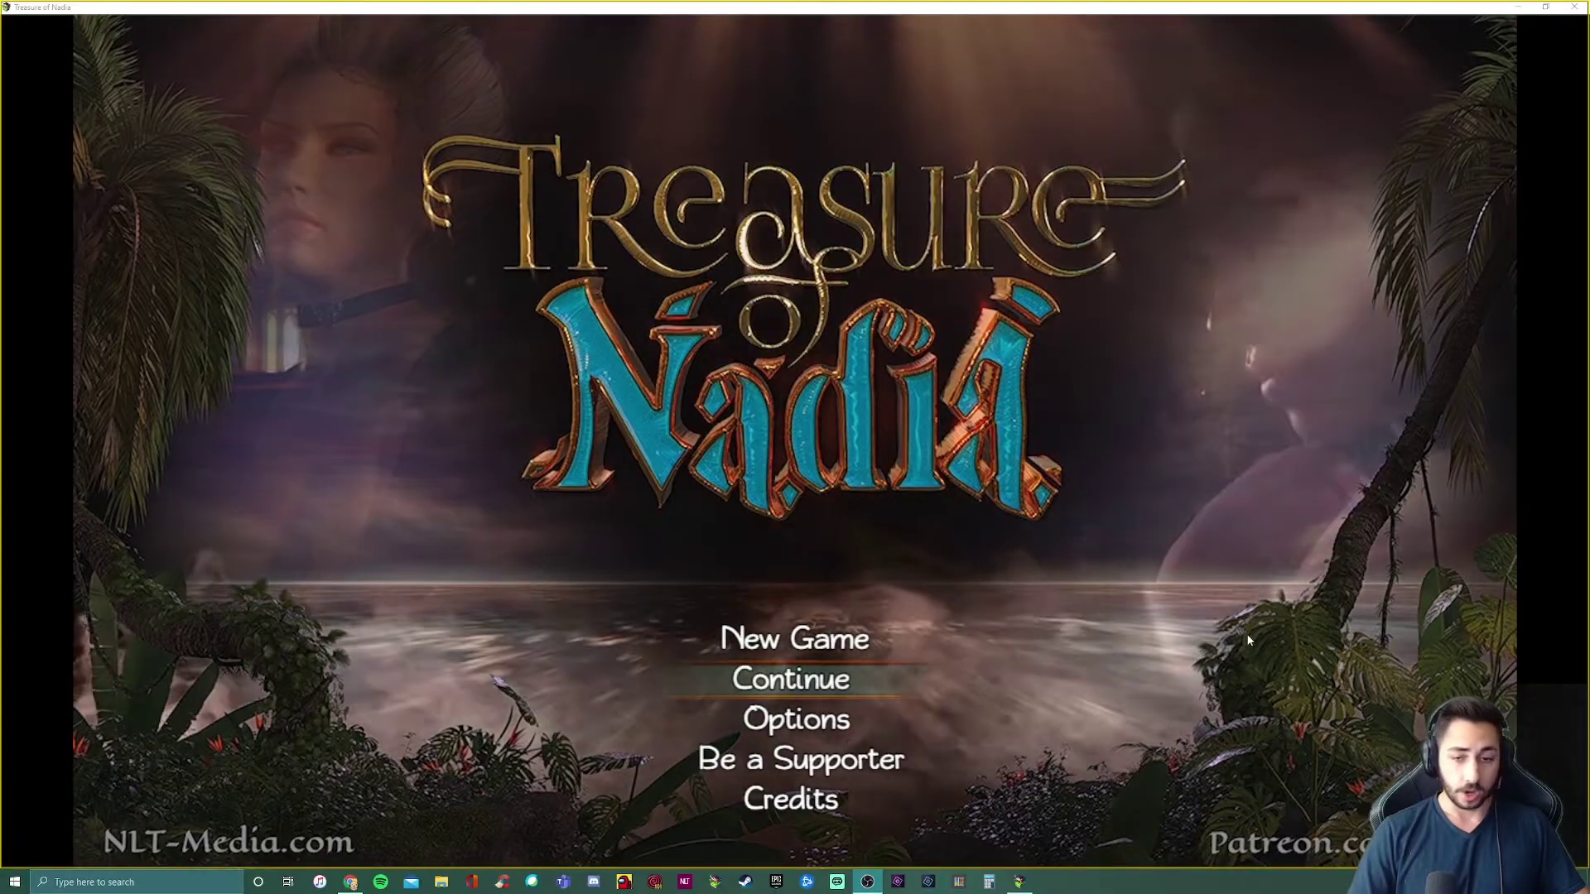
- Load the File 2 save (42%) from the Continue list
click(839, 688)
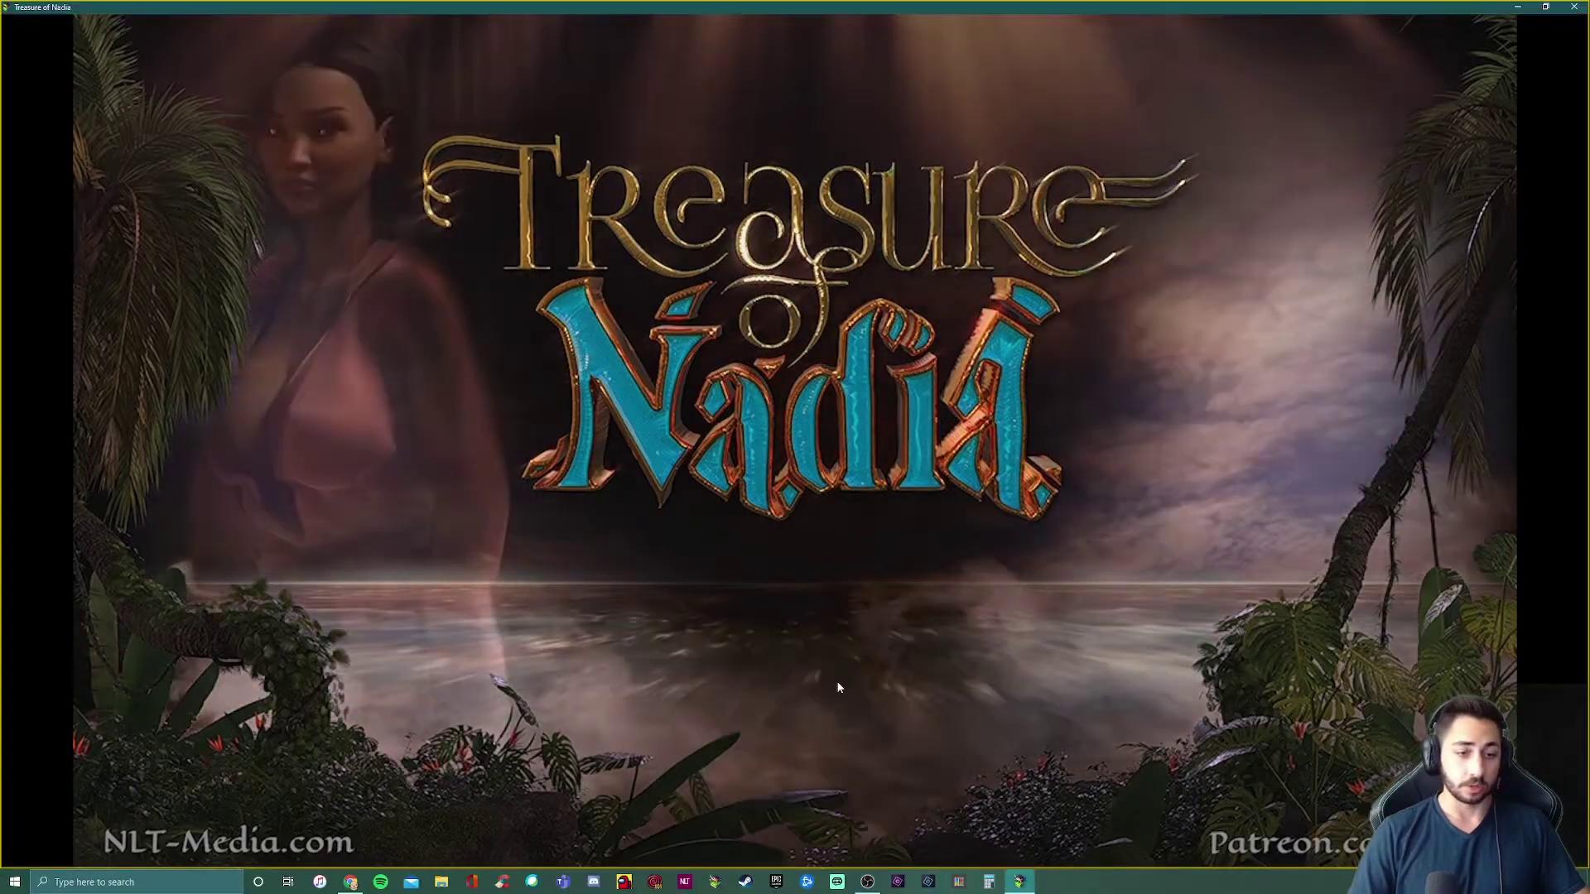
scroll(802, 506, up, 4)
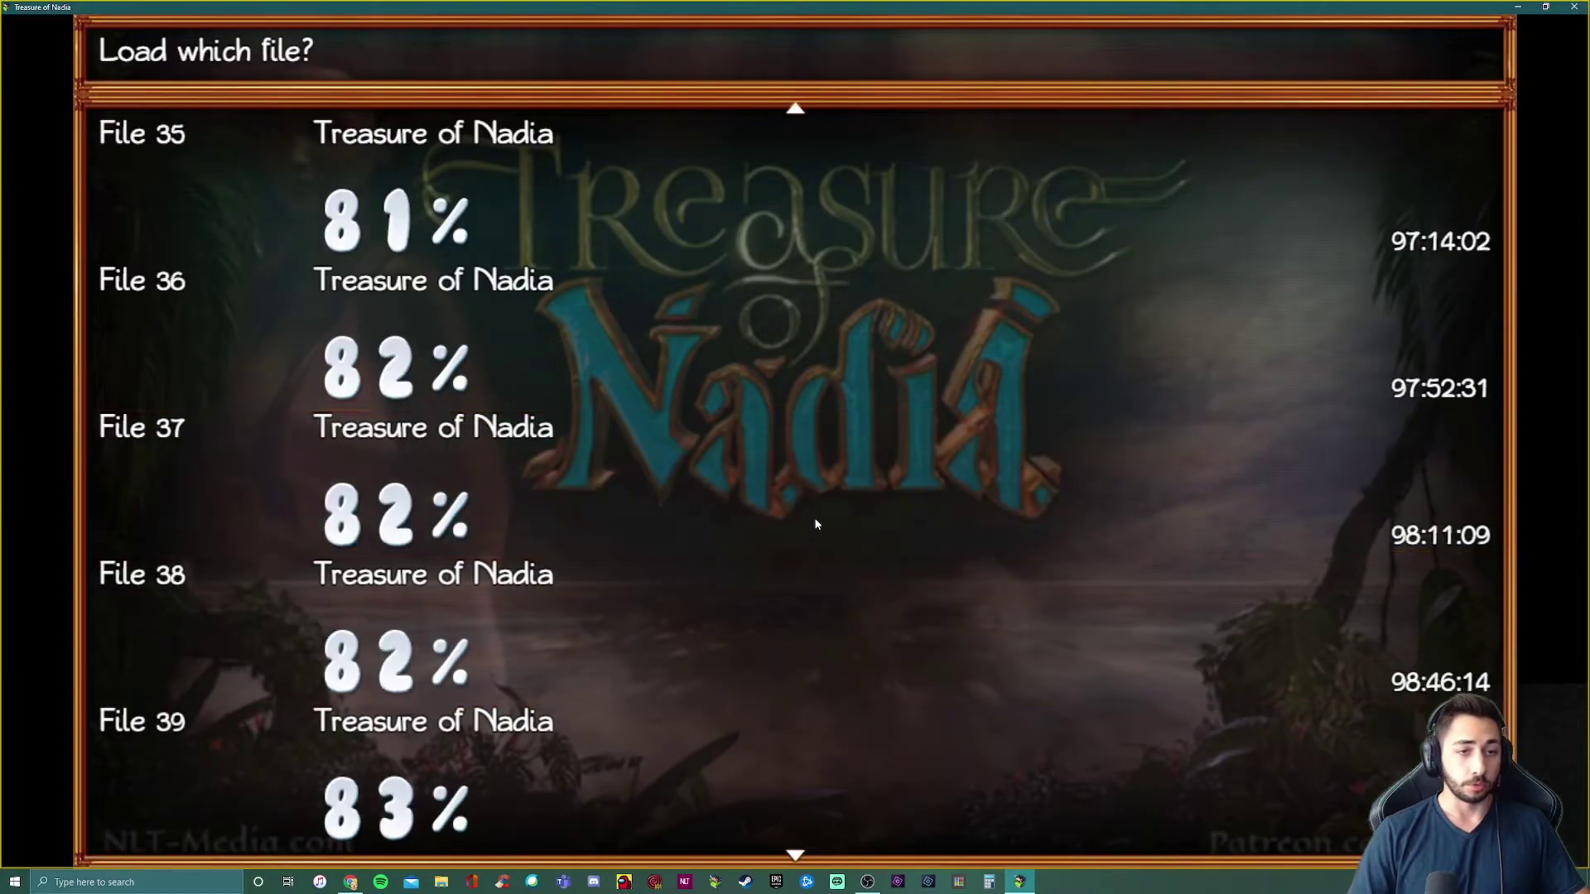
scroll(816, 524, up, 20)
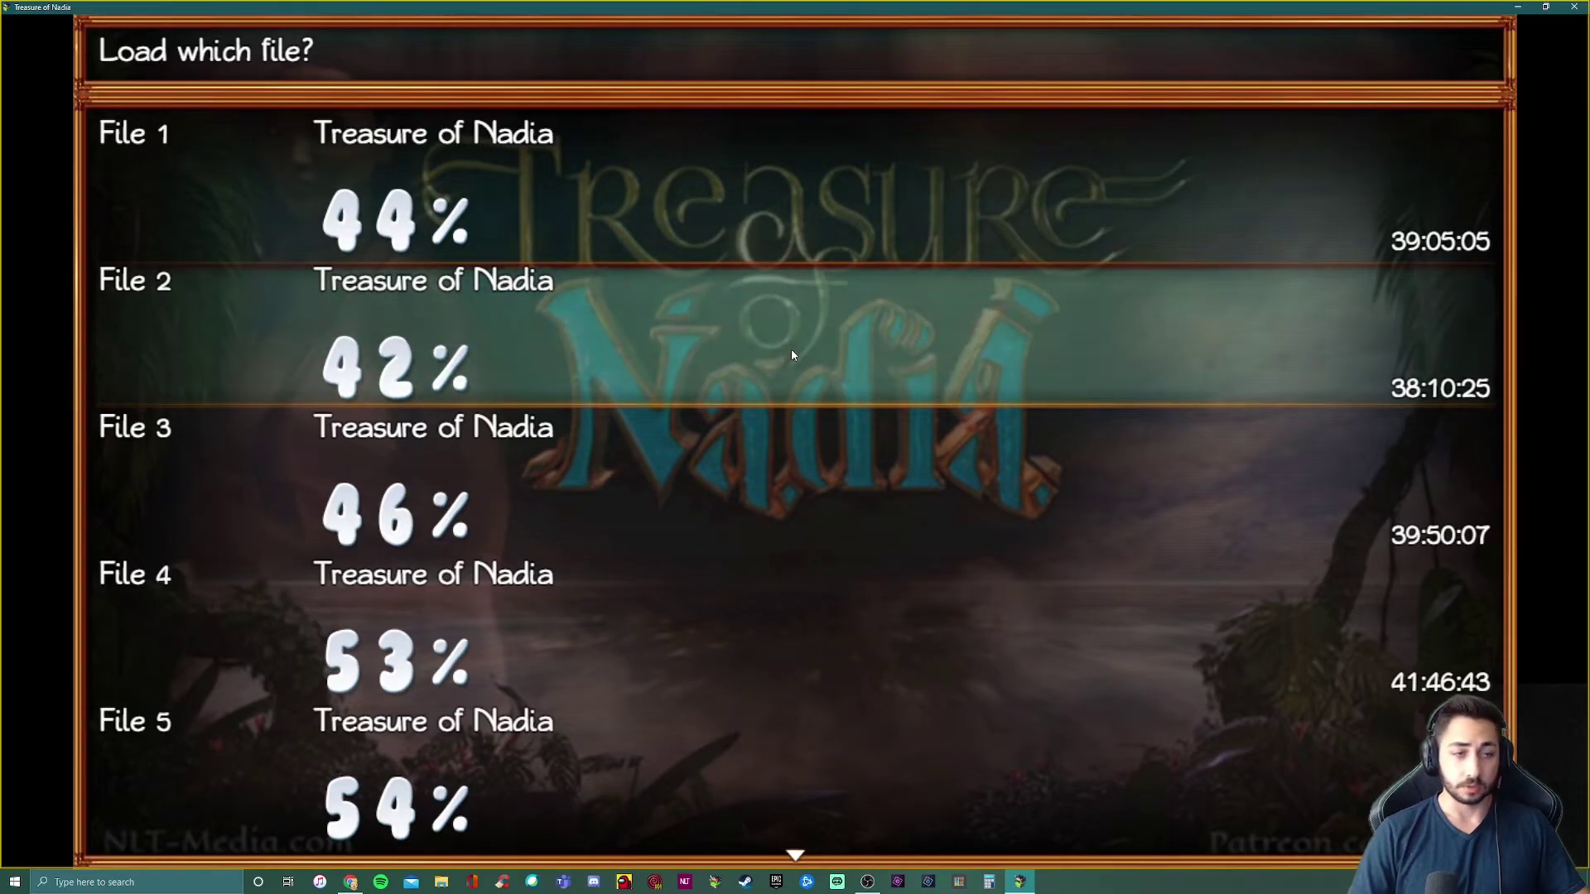
click(789, 356)
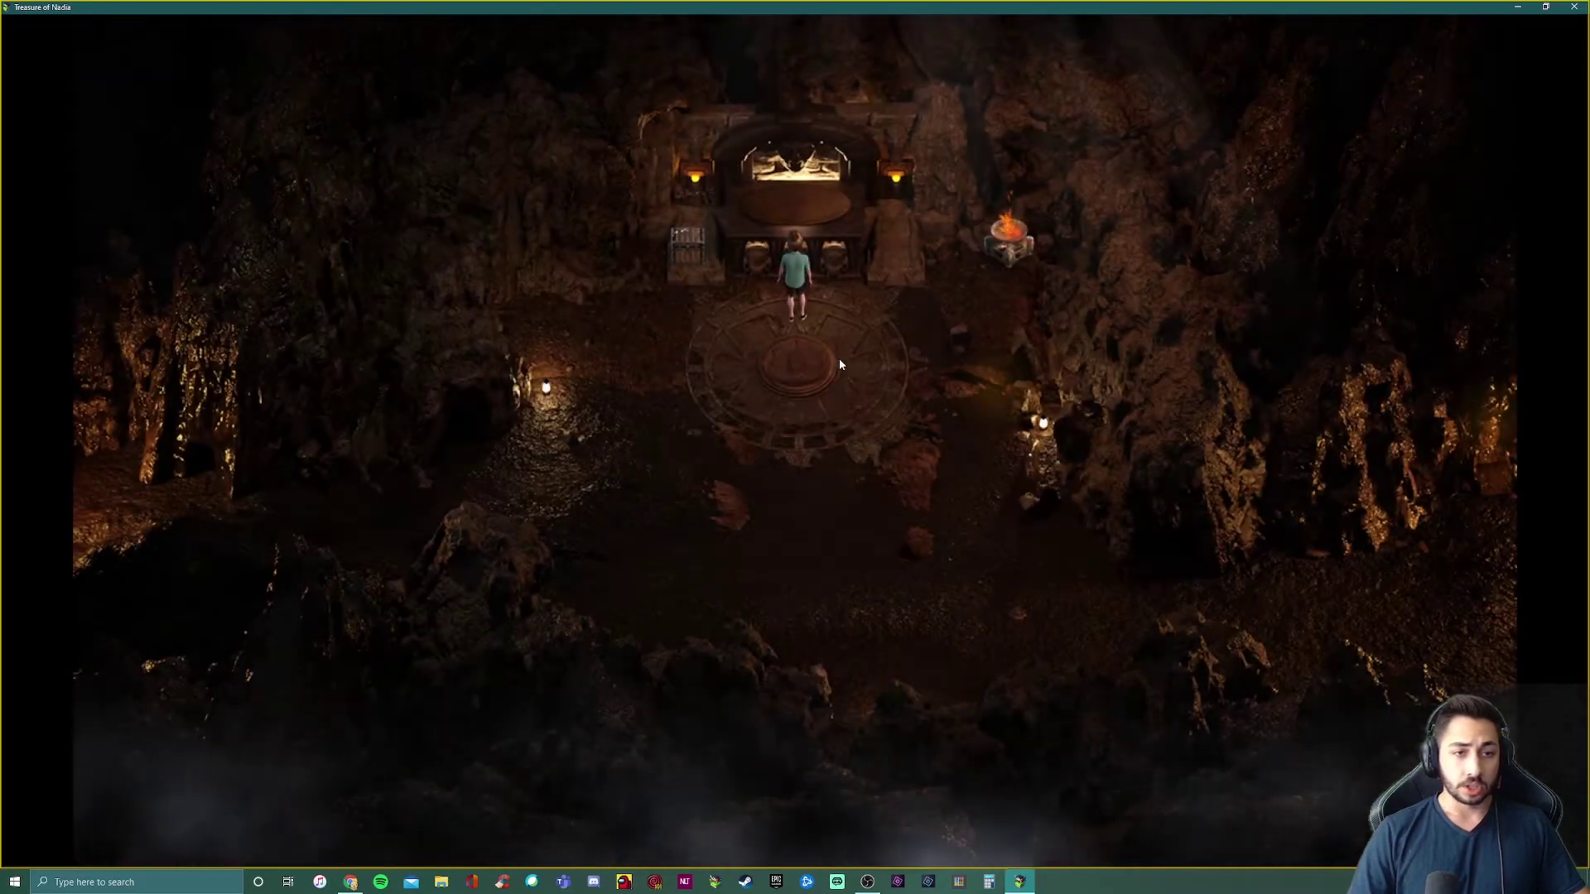
- Review the inventory screen showing $790,536, then close it
key(Escape)
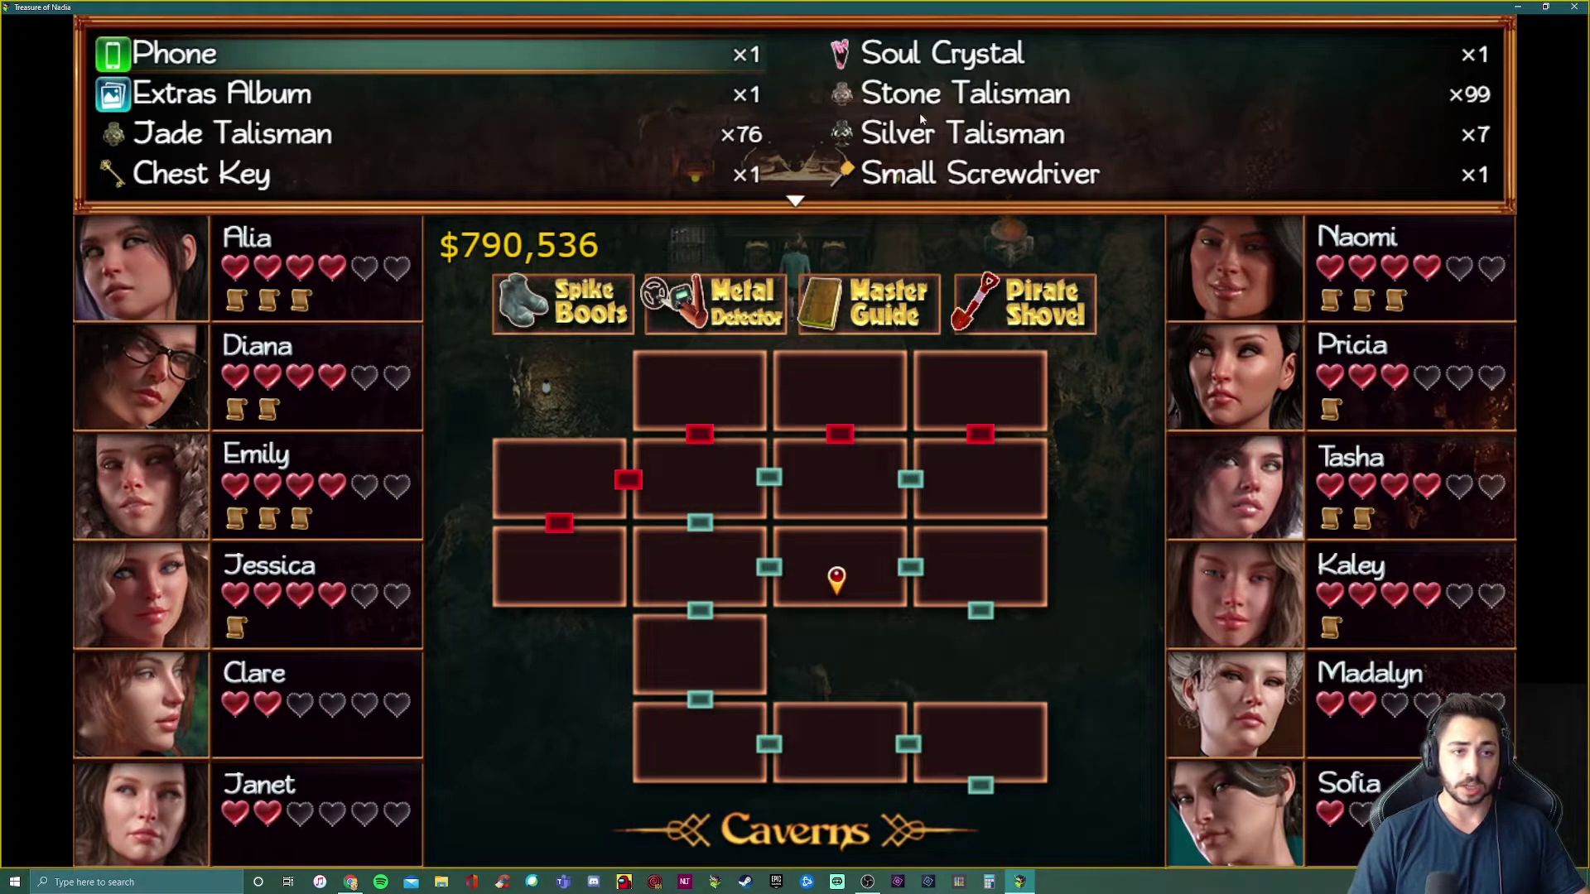
scroll(929, 135, down, 2)
scroll(930, 135, up, 4)
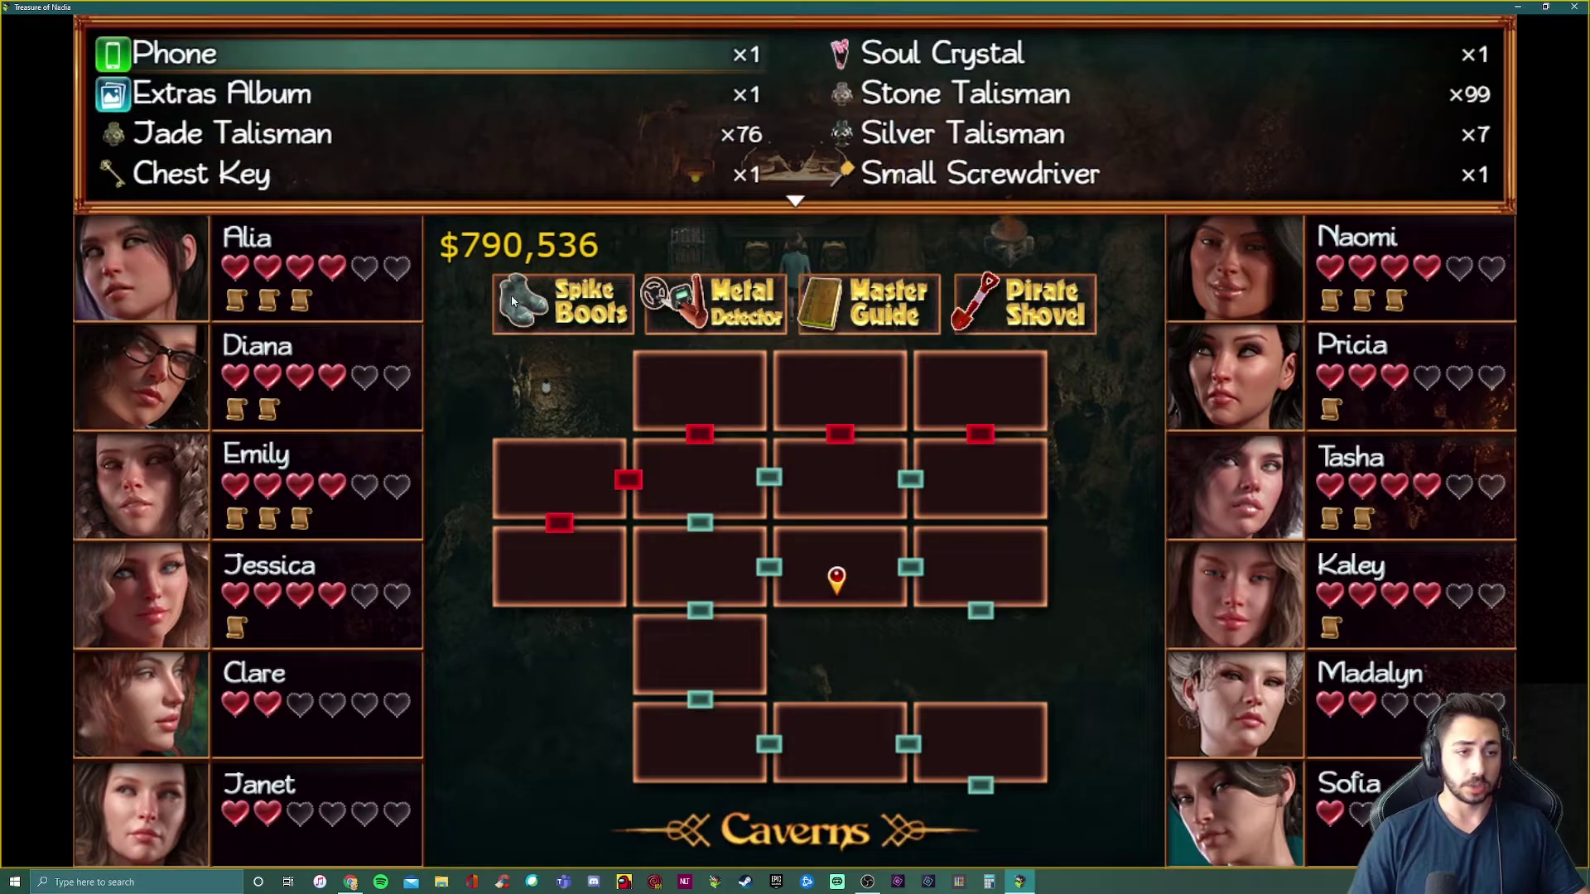
right_click(736, 246)
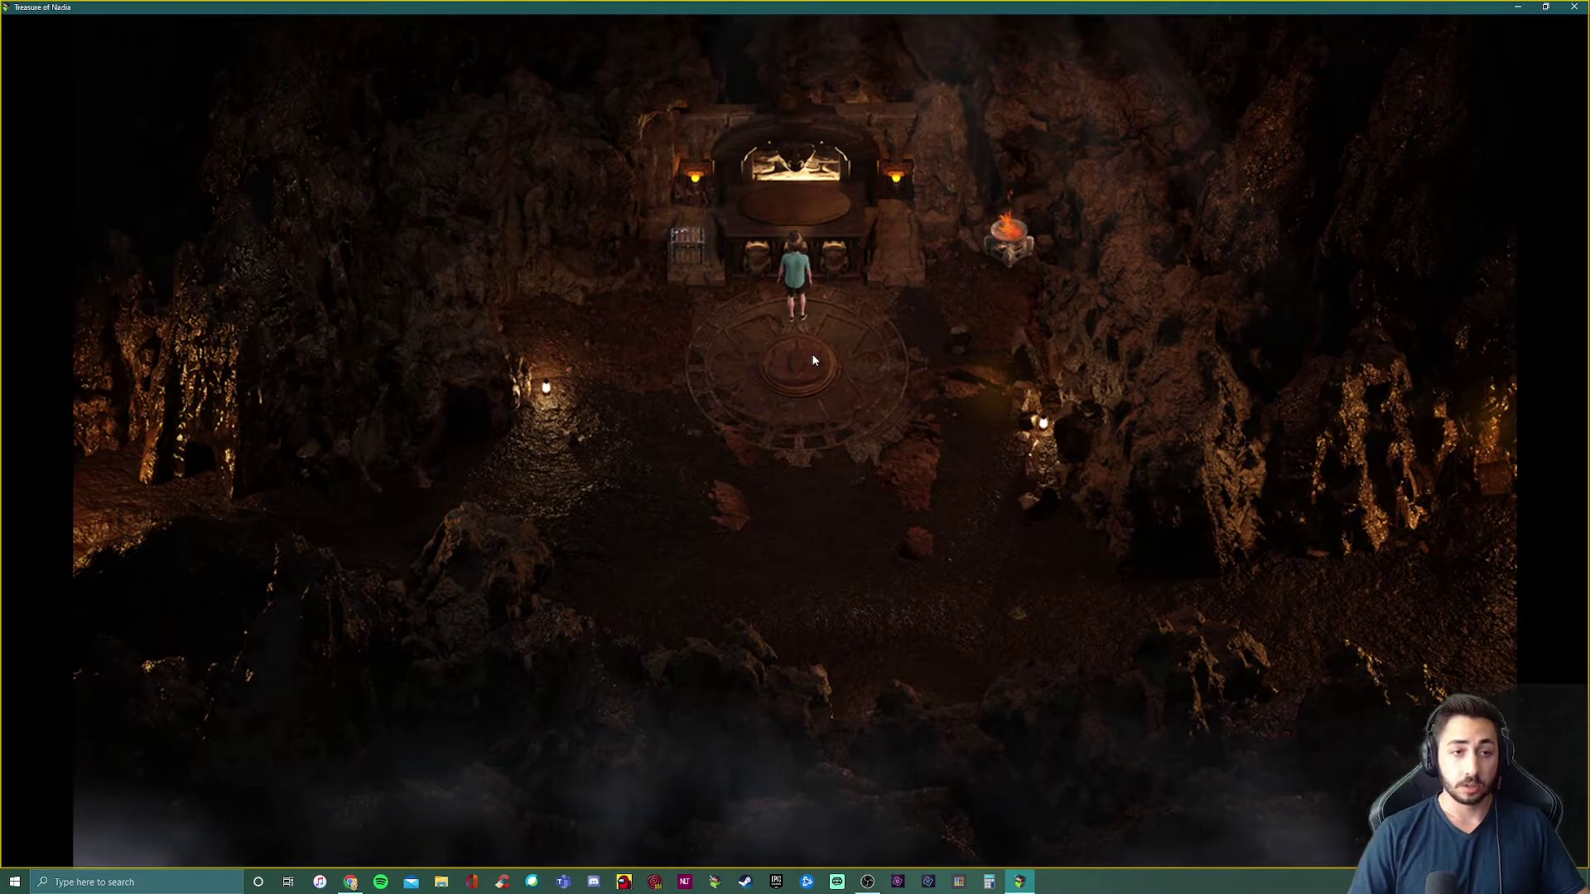
- Check the Caverns map and relationship hearts, then quit the game to the desktop
key(m)
key(m)
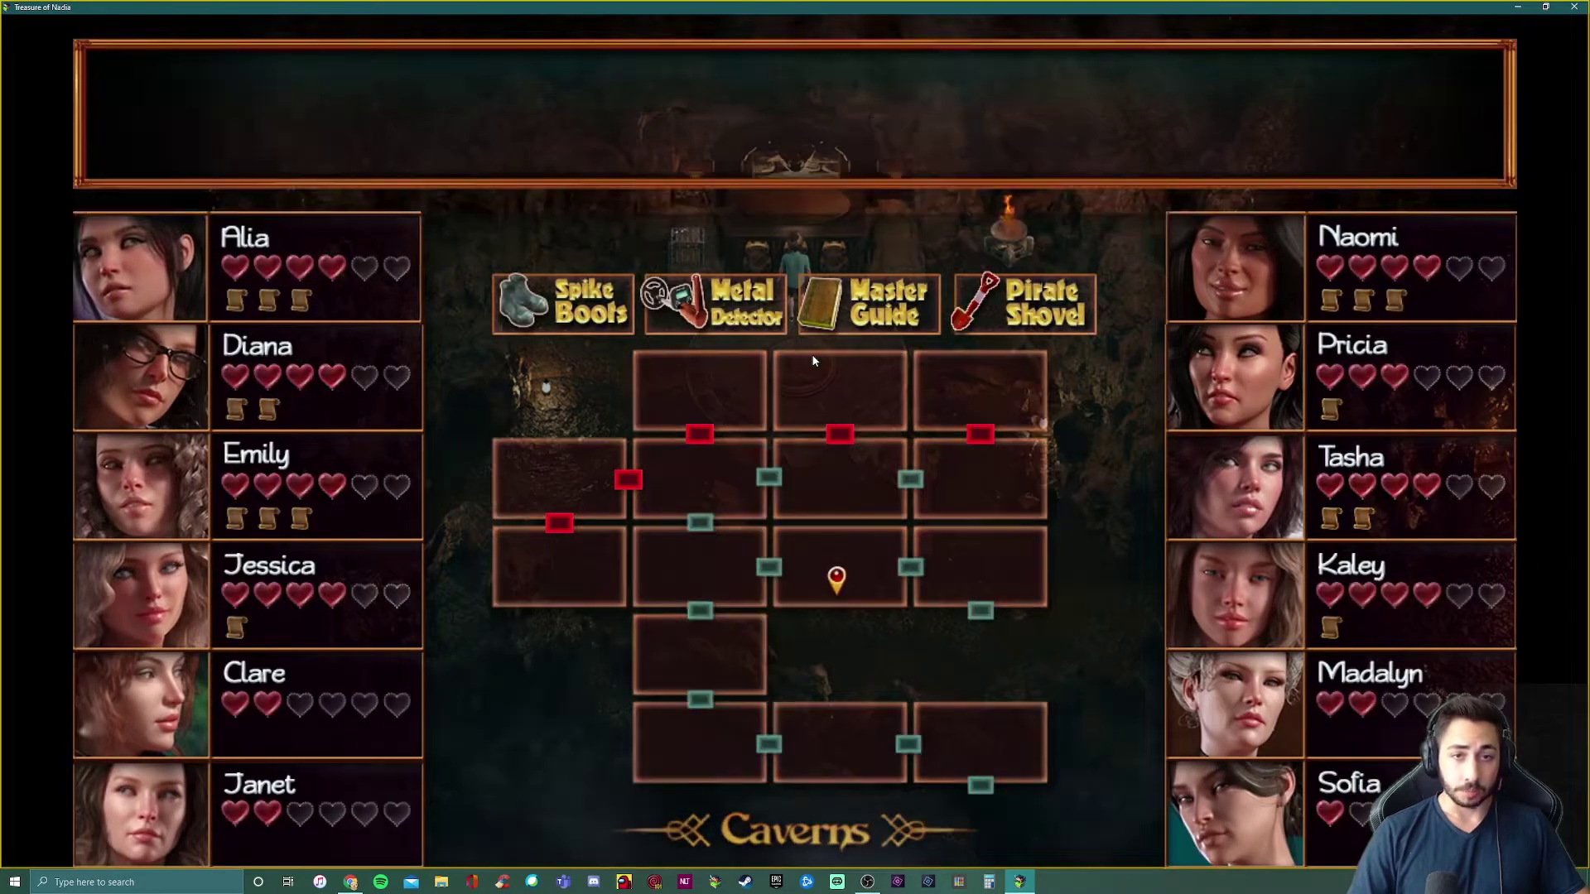
key(m)
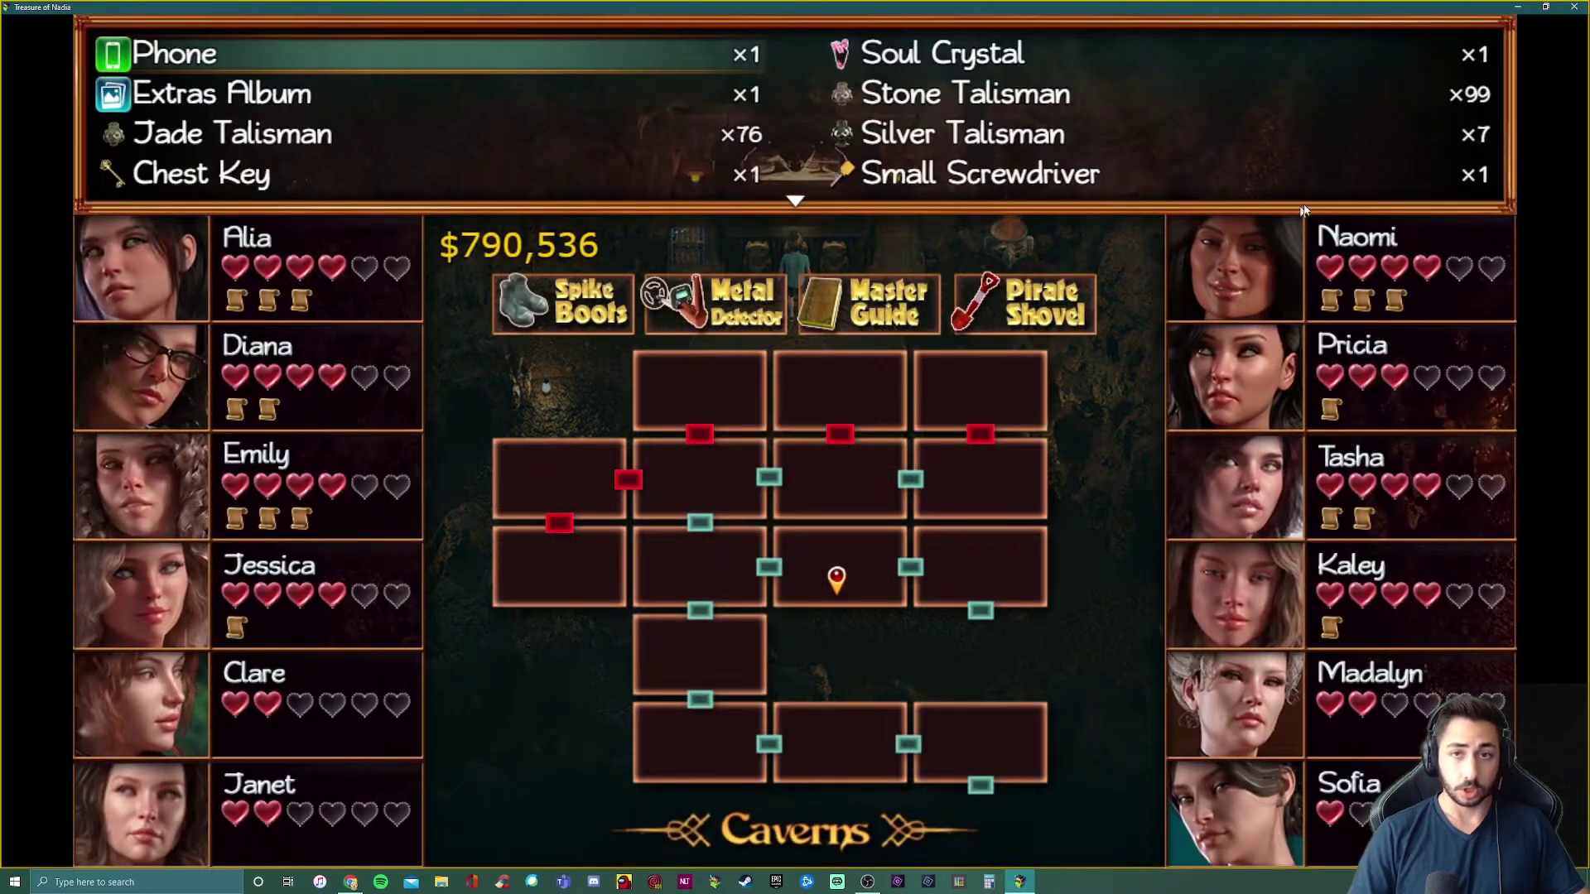
click(1573, 10)
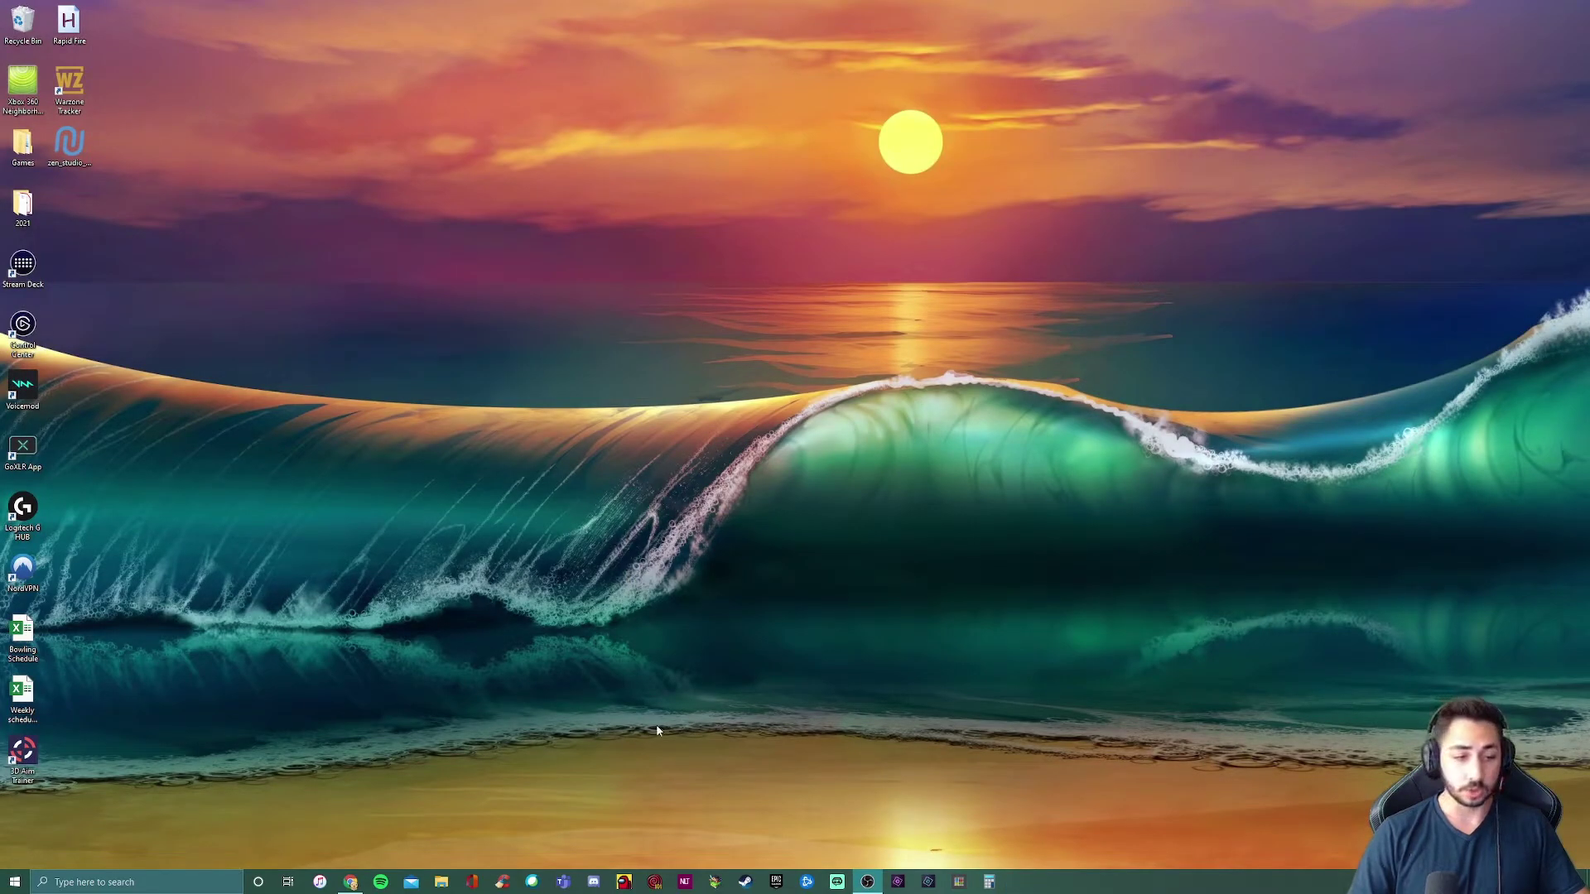
- Open File Explorer at the M.2 SSD (C:) drive
click(442, 883)
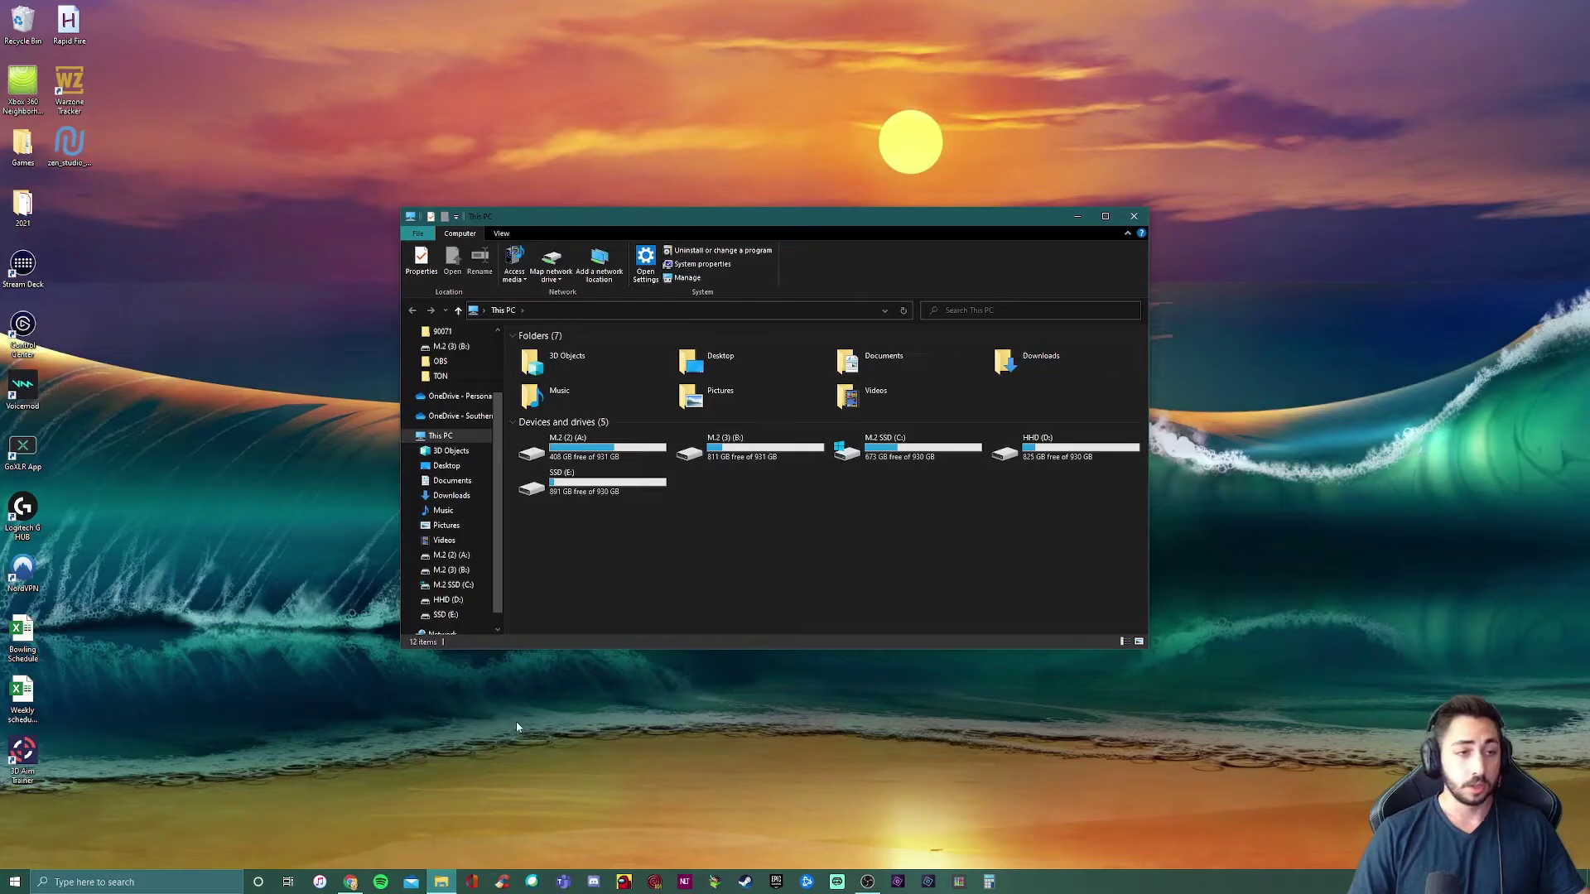
click(473, 585)
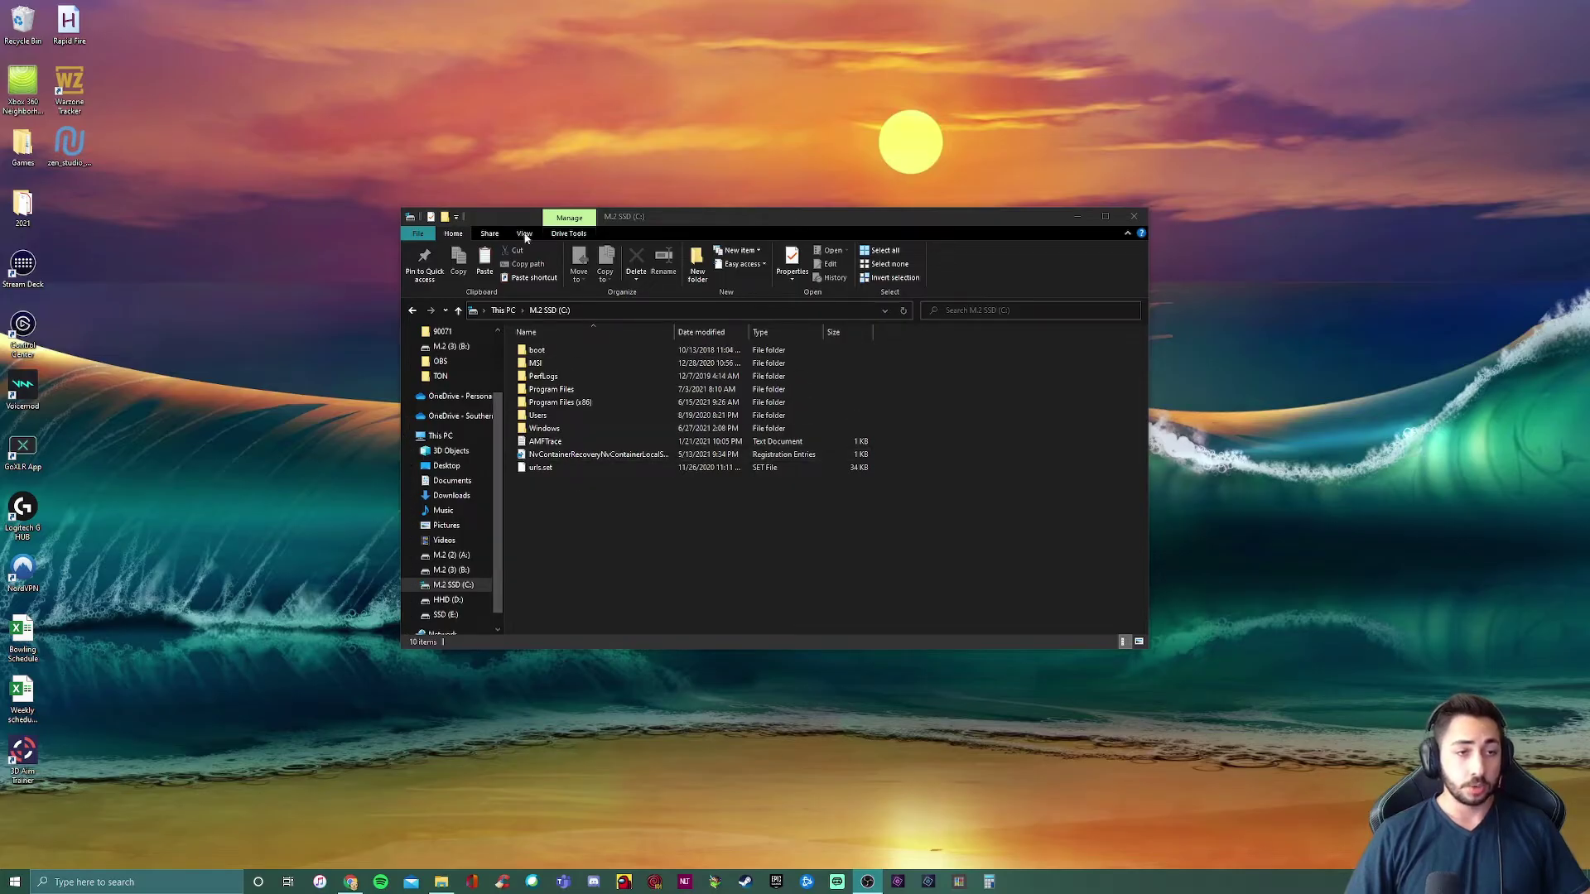
- Turn on Hidden items so ProgramData appears, then open the Users folder
click(524, 235)
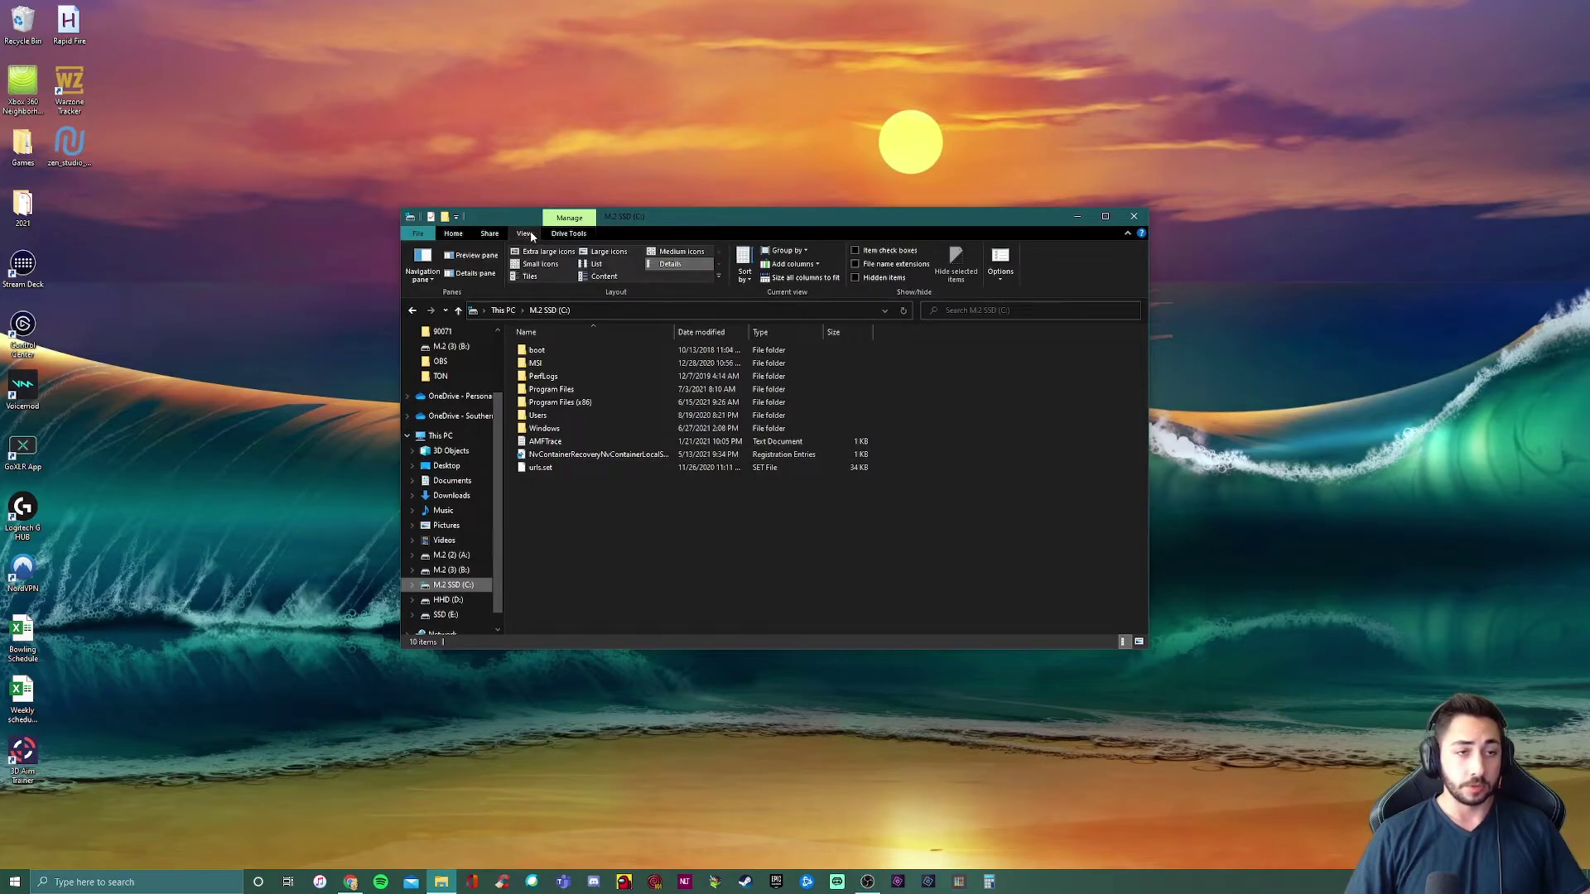
click(857, 277)
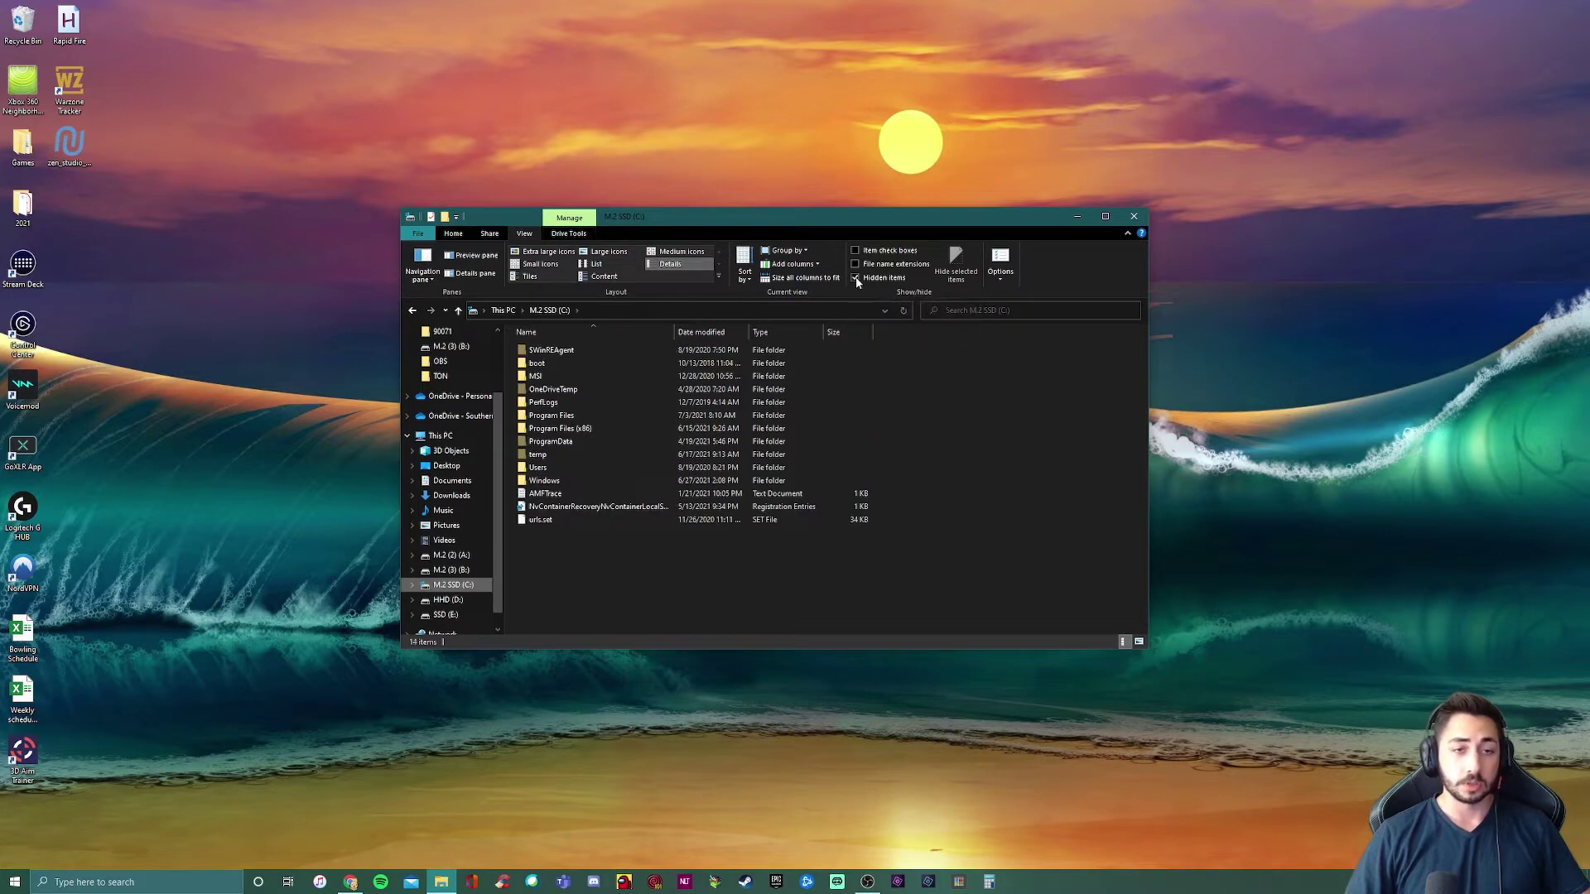
double_click(594, 471)
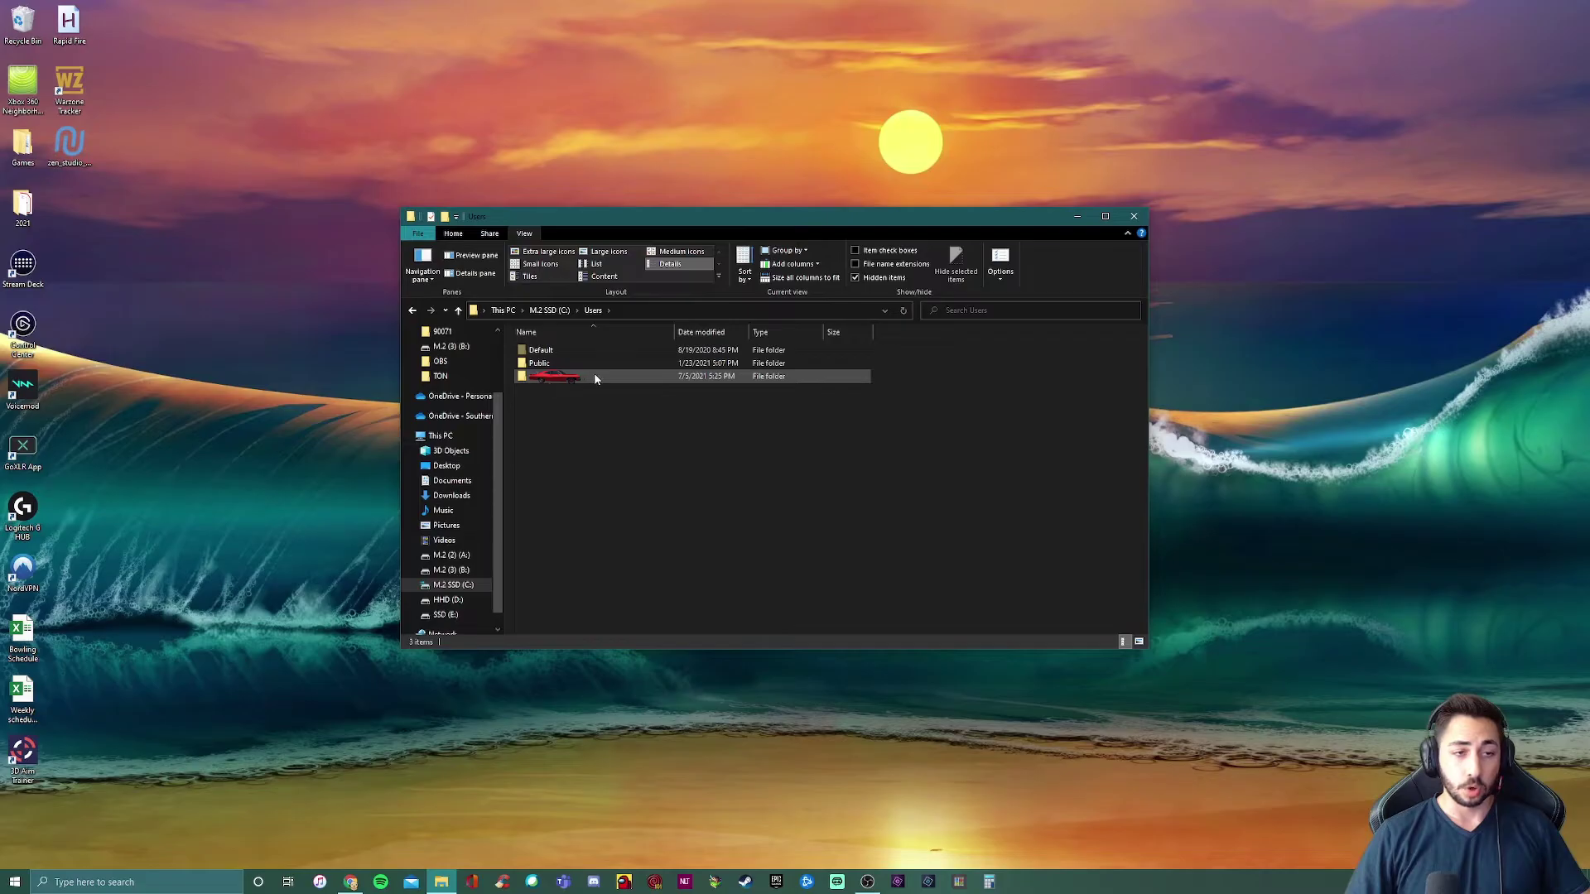
- Go into the personal user folder, then AppData\Local, with hidden items shown
mouse_move(594, 378)
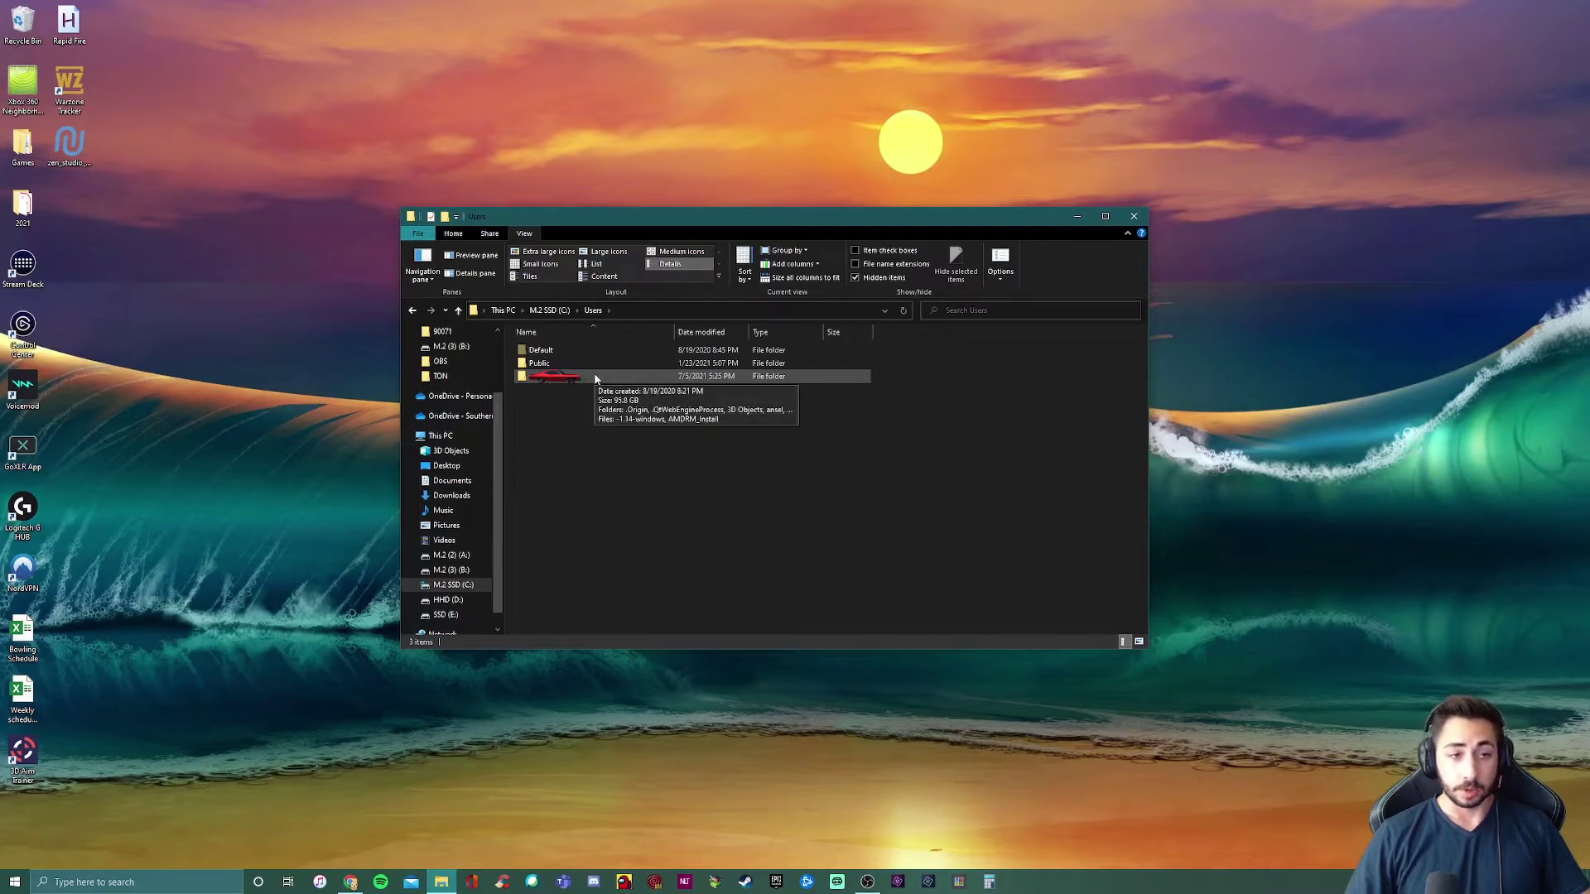
double_click(595, 377)
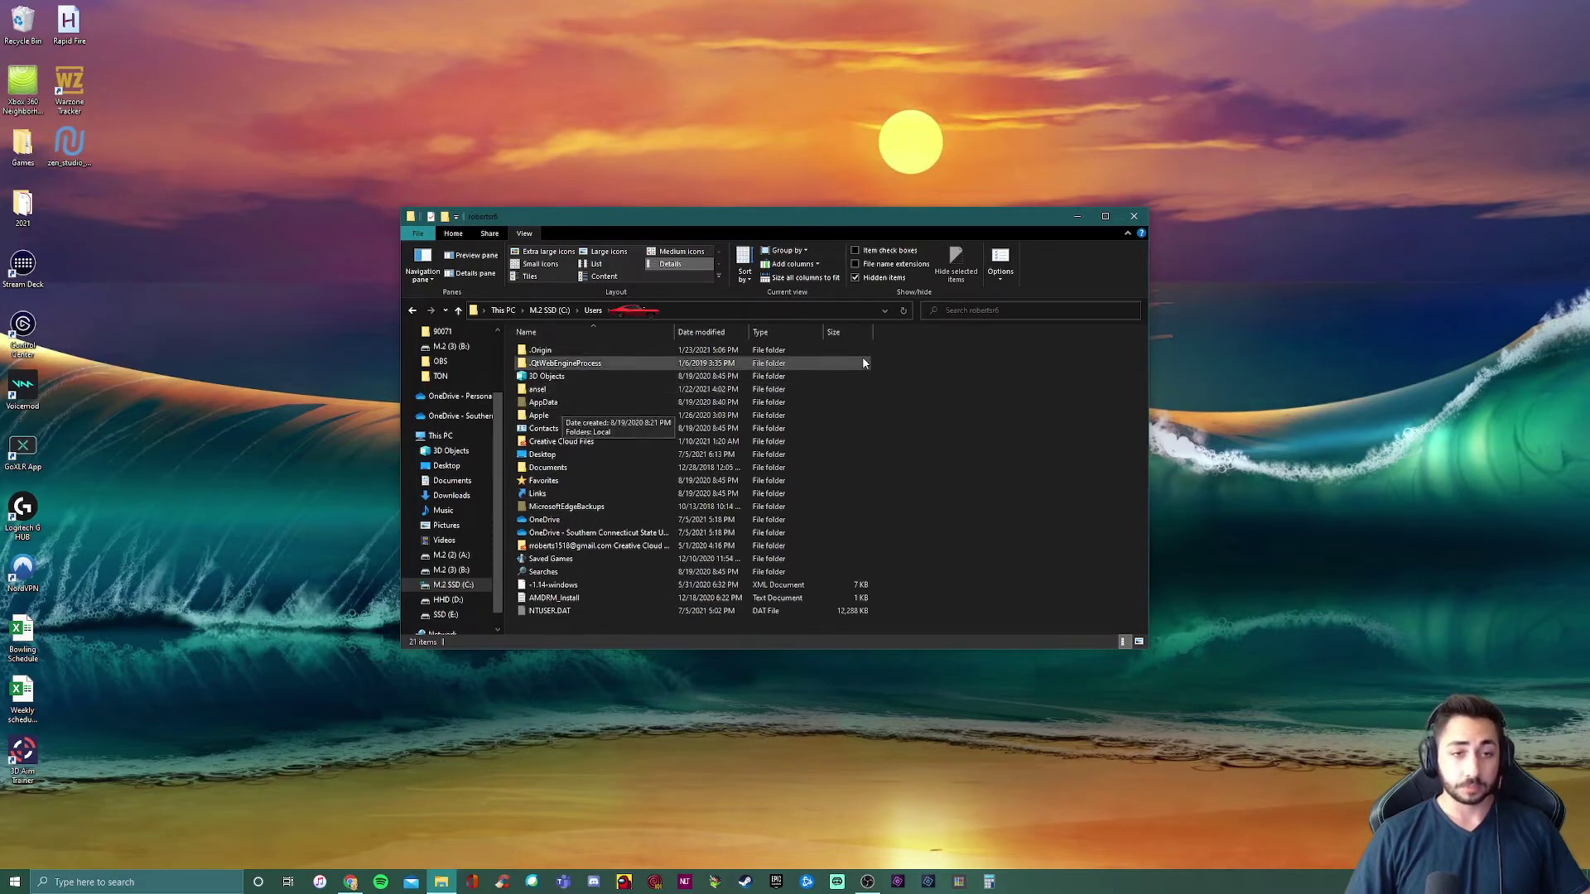
click(856, 281)
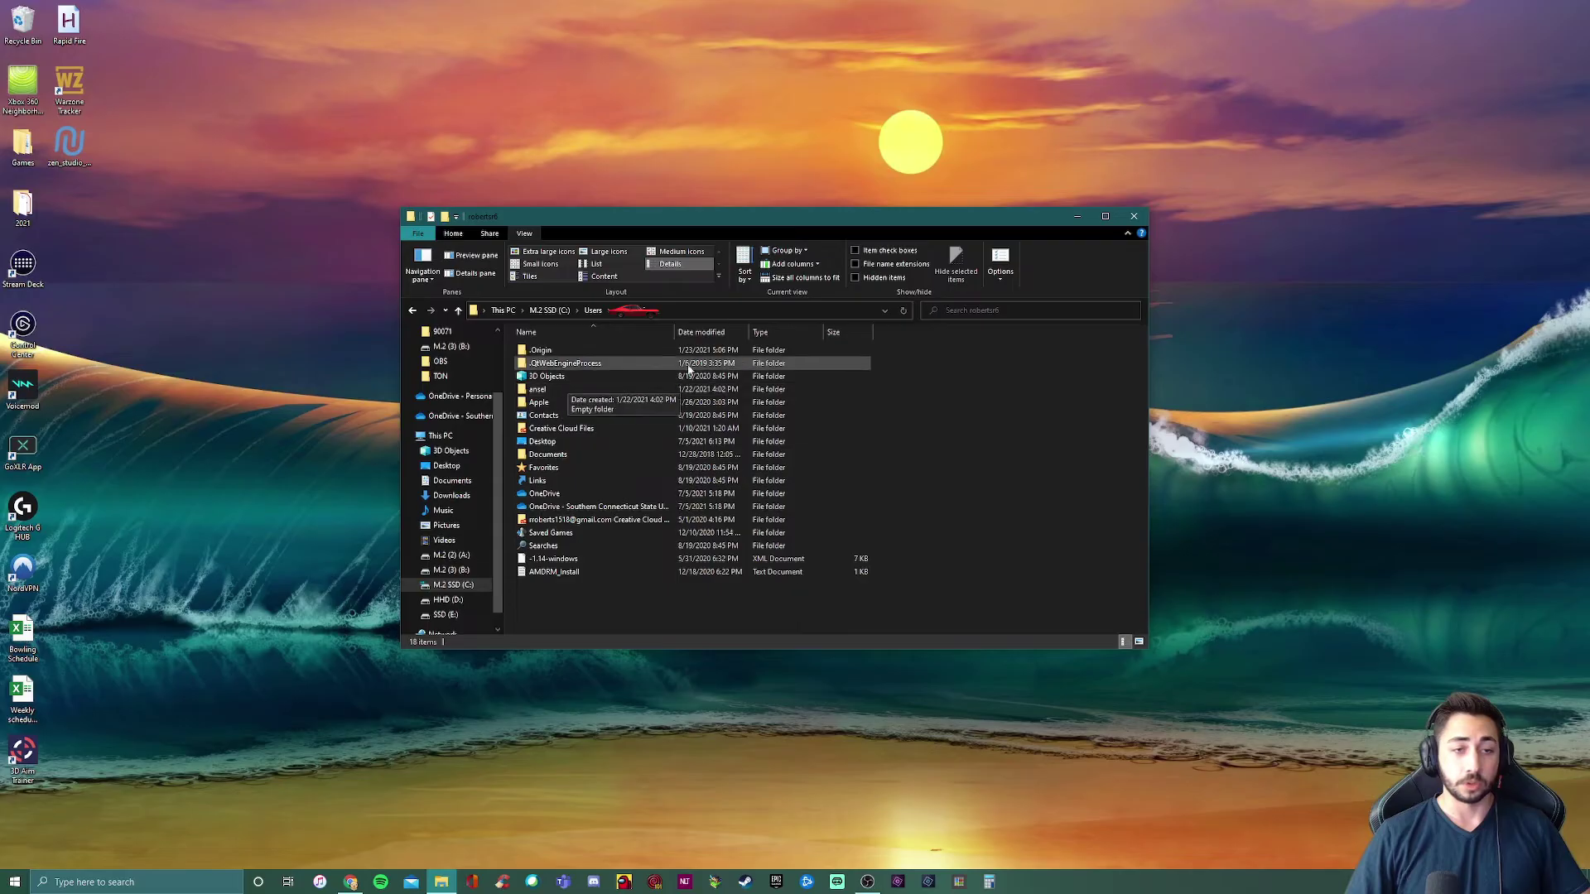
click(856, 278)
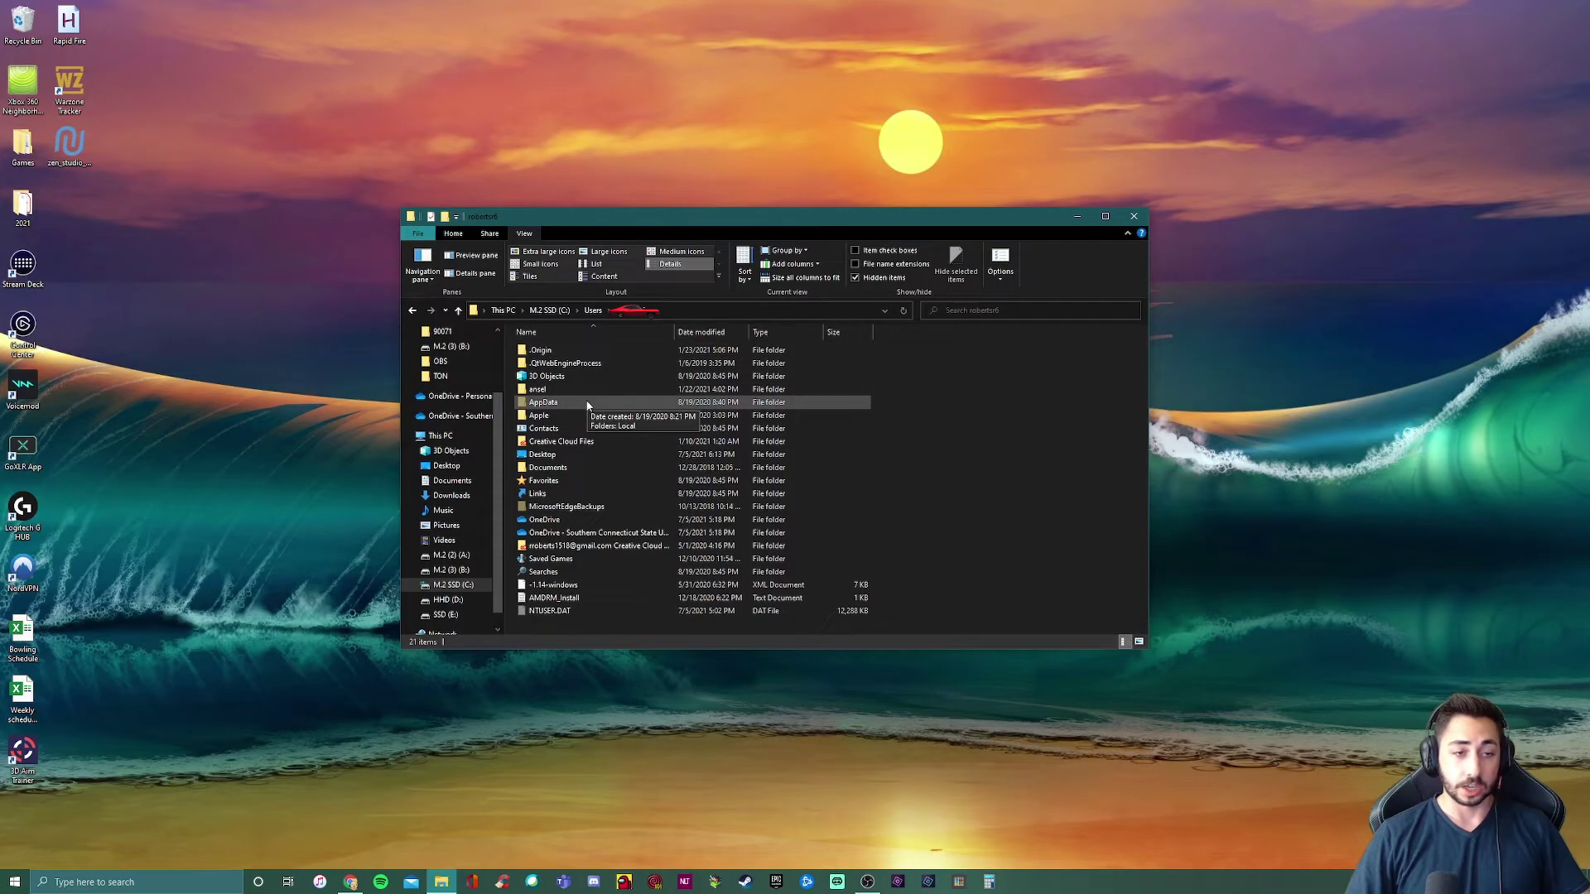
double_click(543, 403)
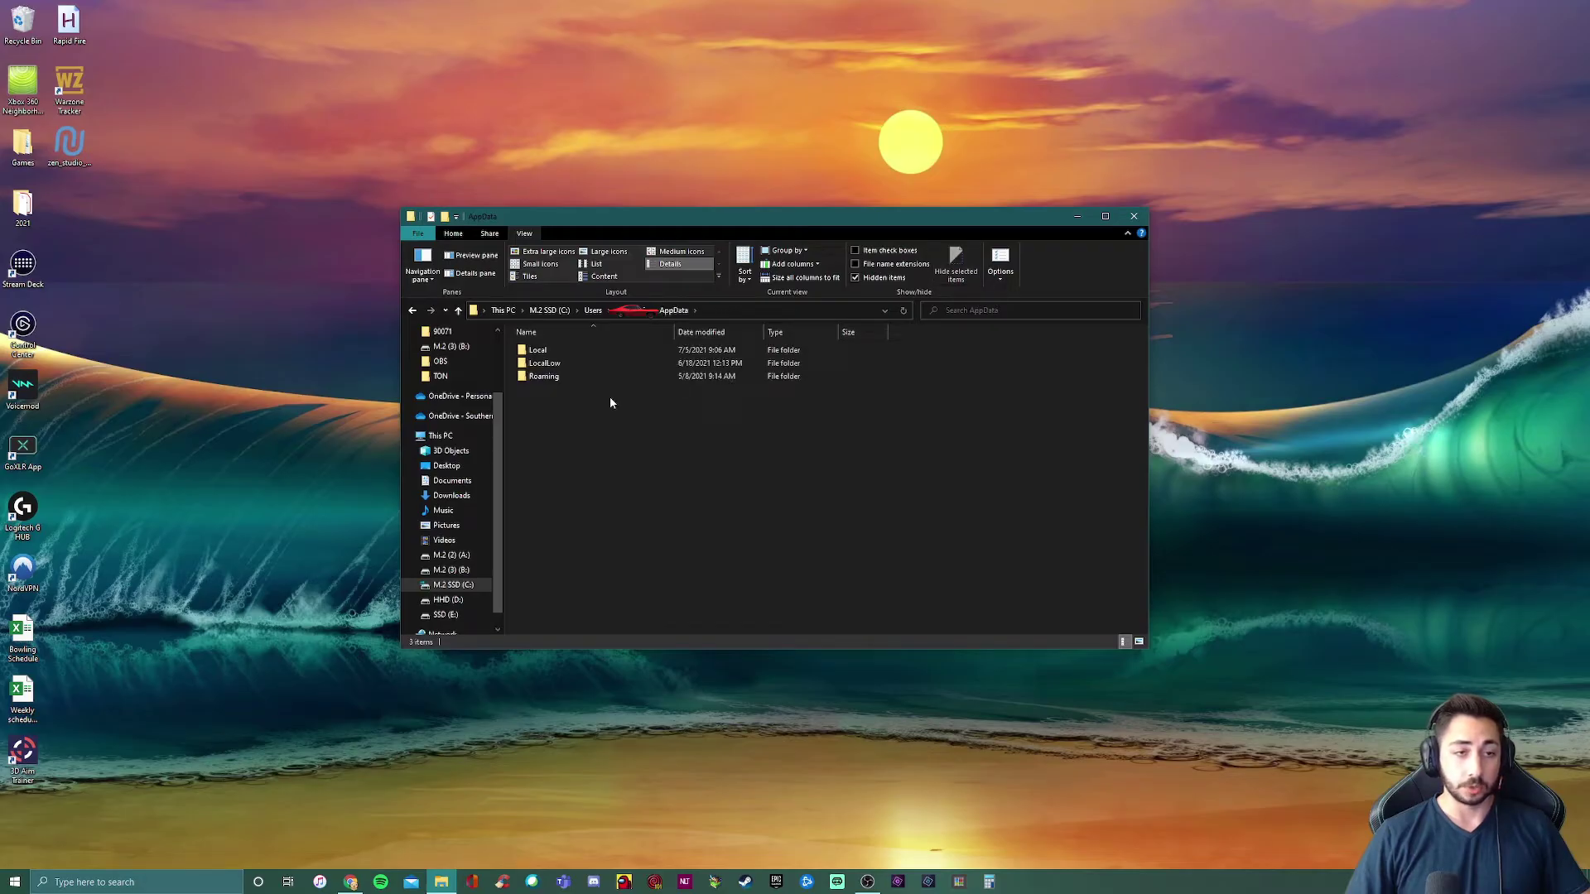
click(587, 352)
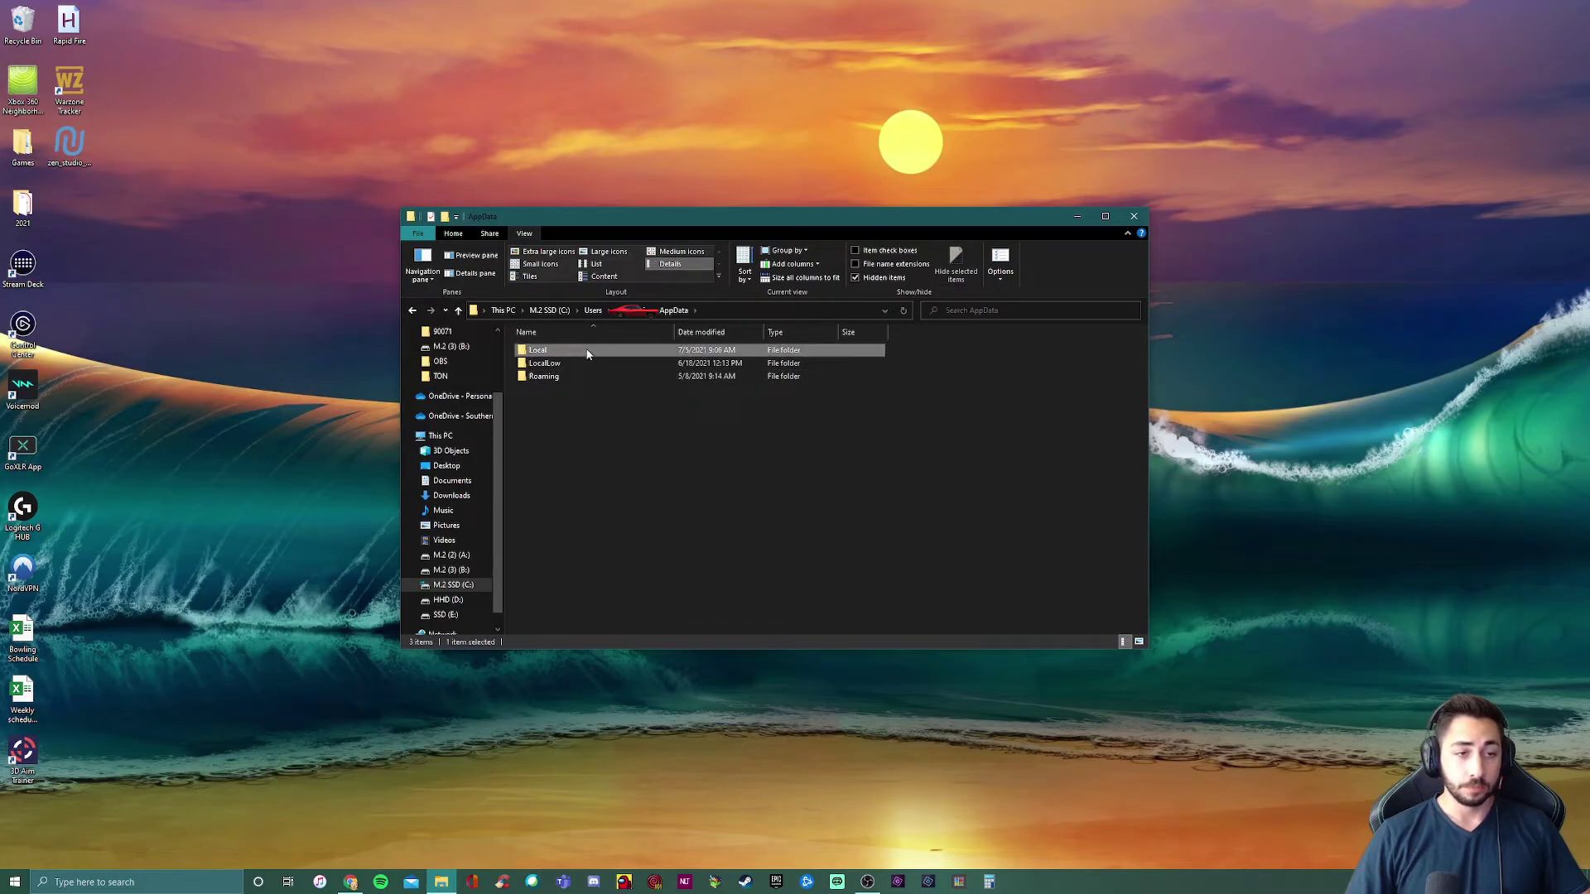
double_click(588, 352)
- Open User Data and look through the Defaultfile saves, Defaultfile41 and Defaultconfig.rpgsave
scroll(589, 379, down, 20)
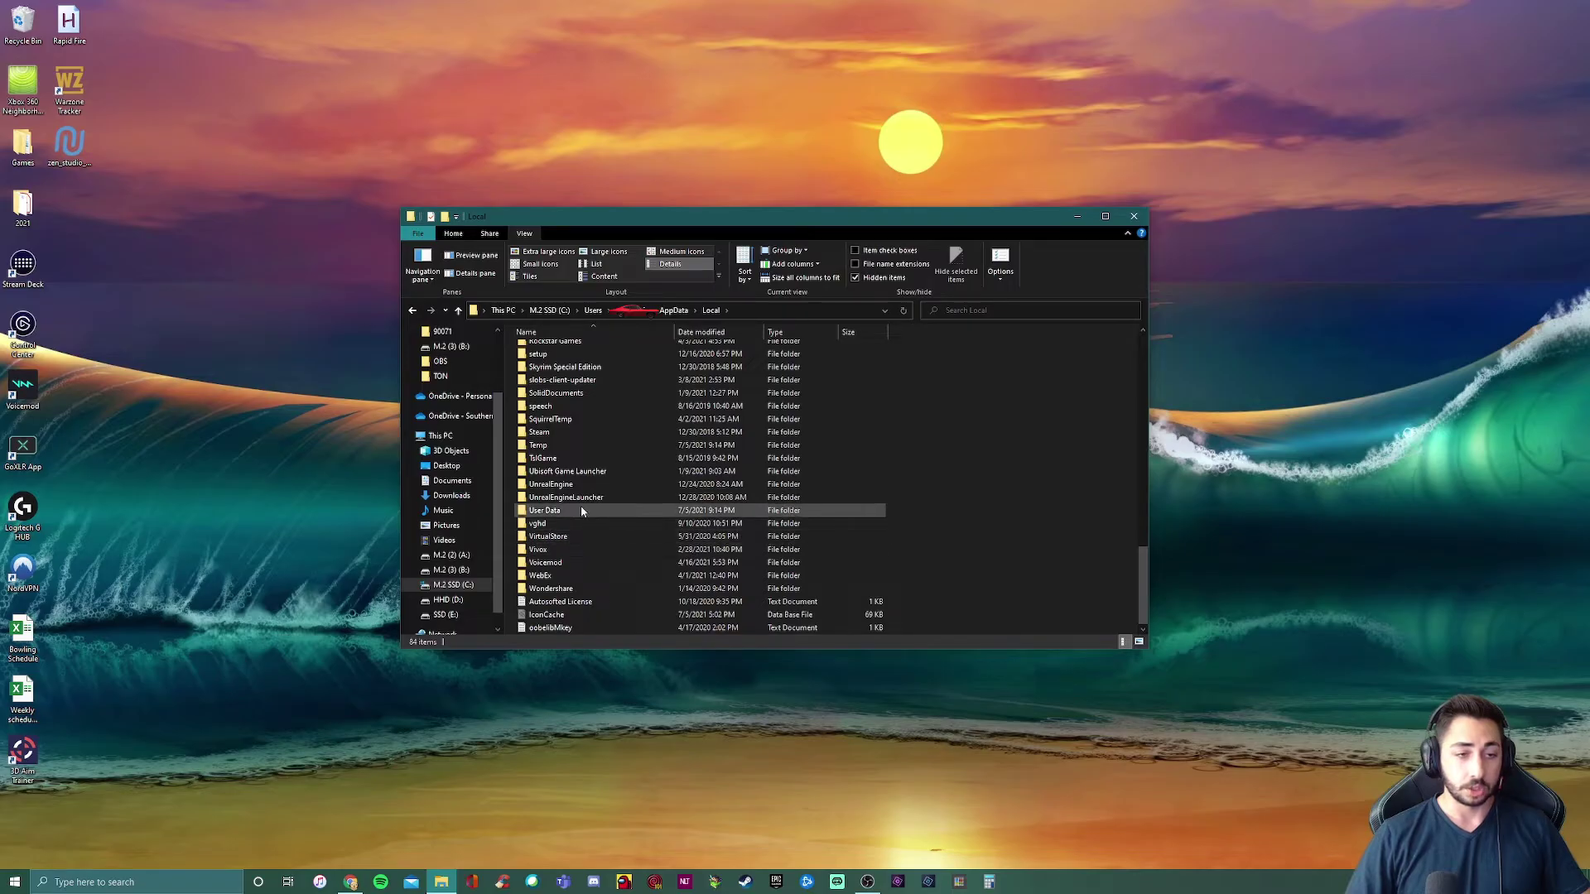
click(582, 510)
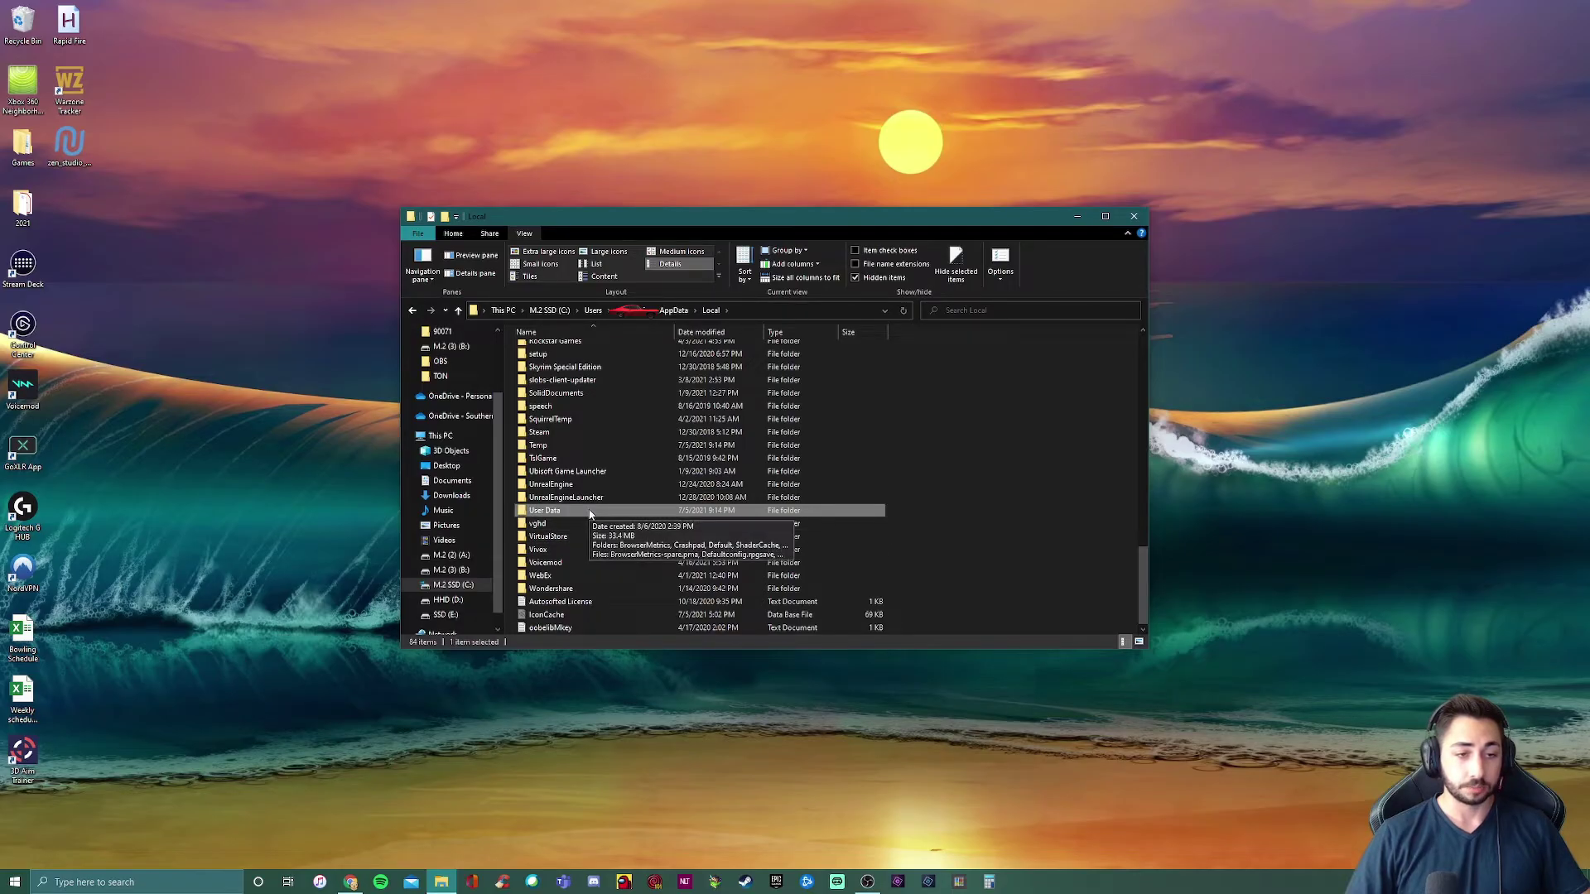
double_click(589, 512)
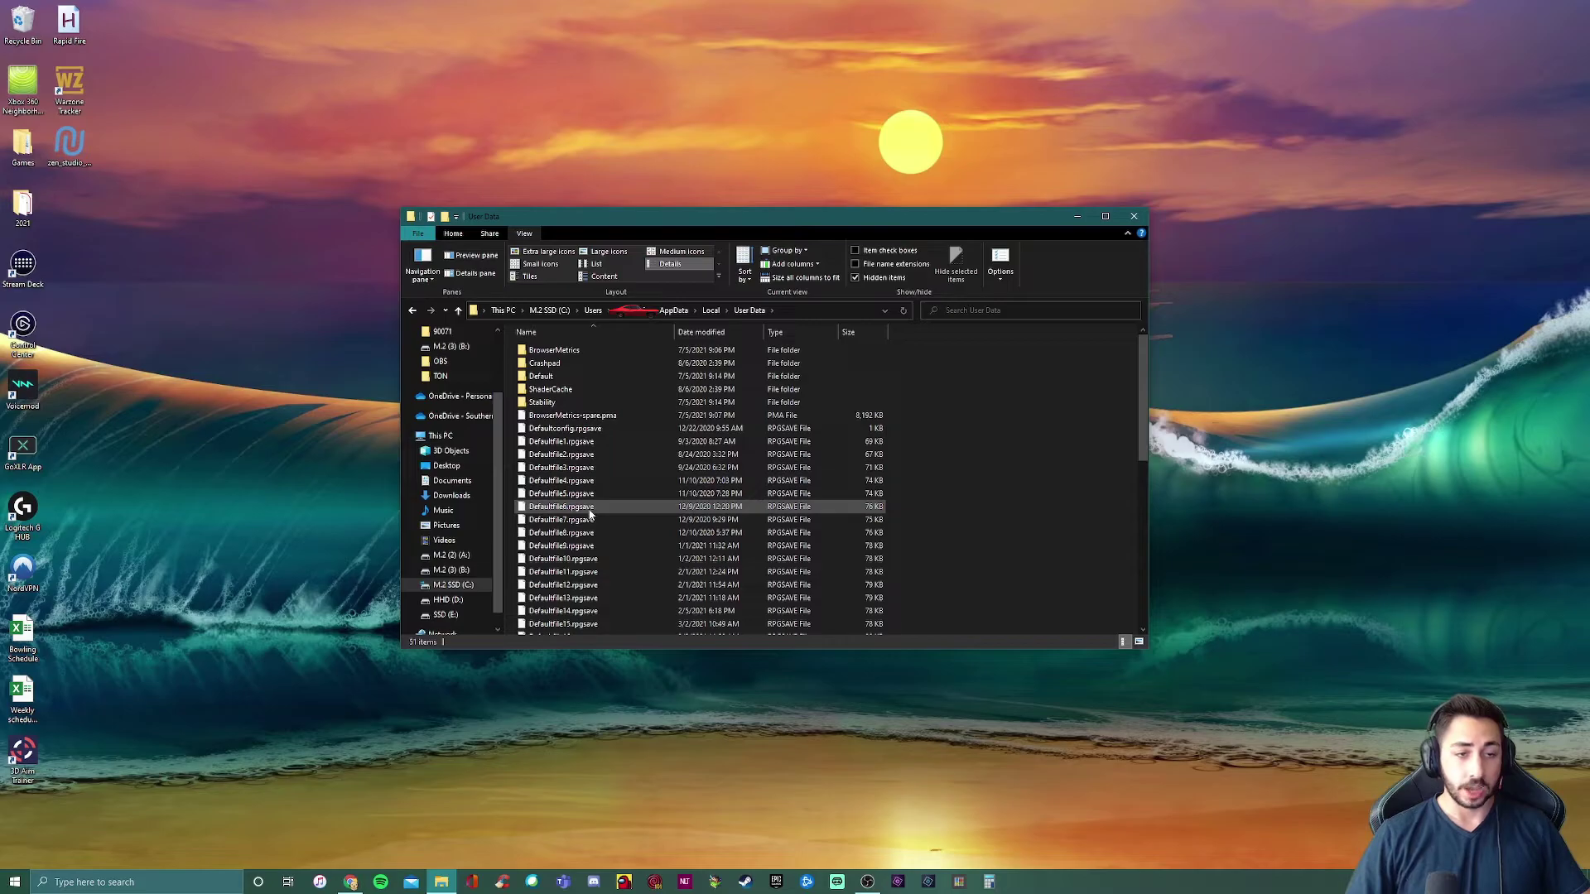
scroll(589, 514, down, 7)
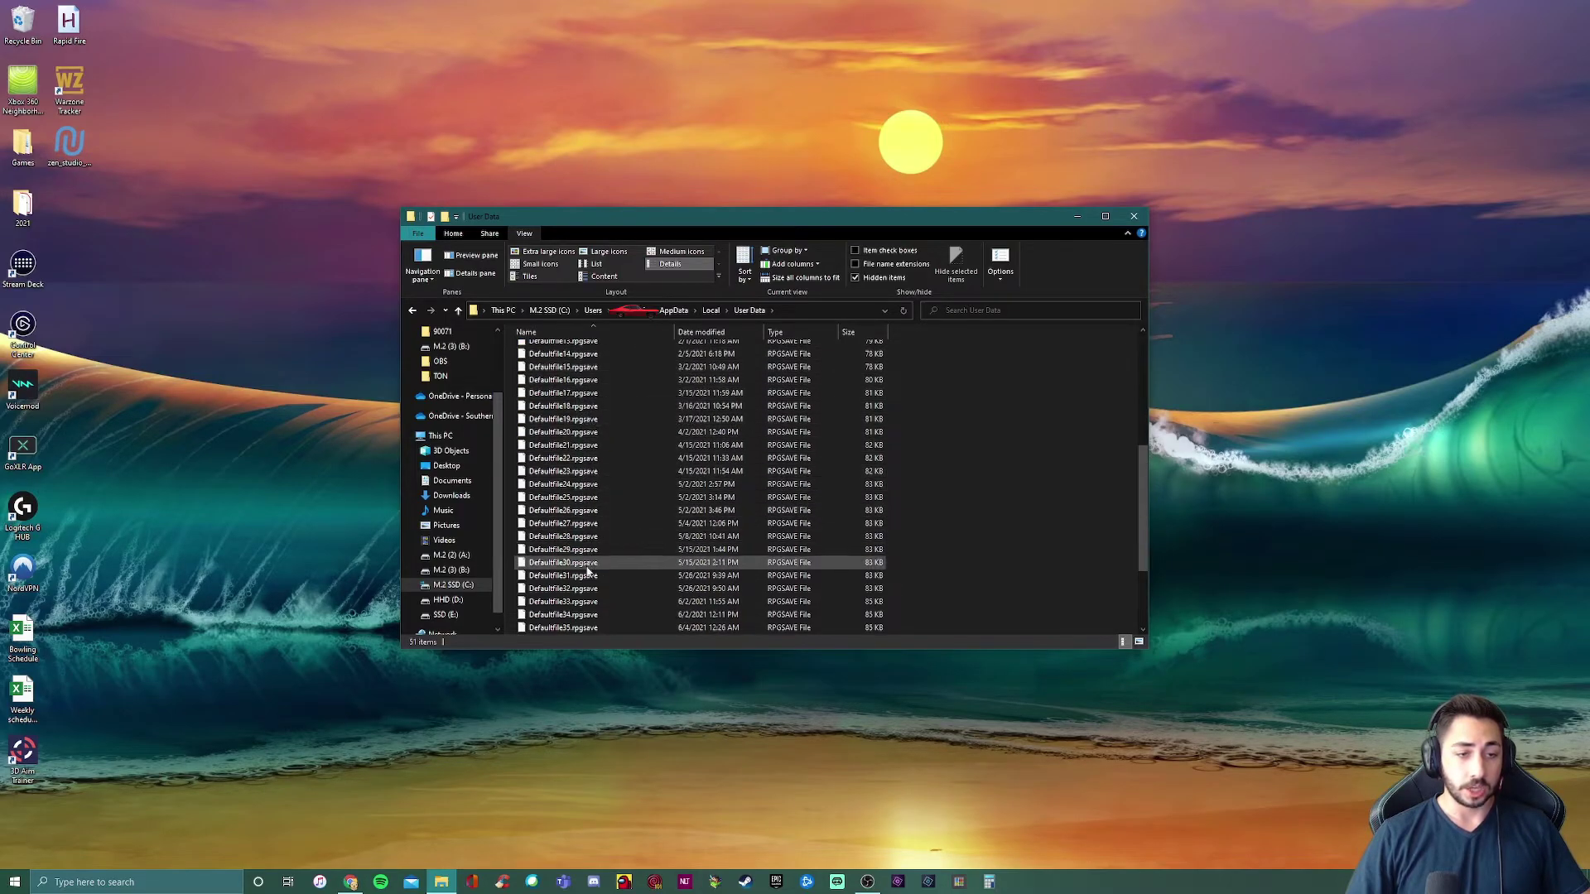
scroll(563, 410, up, 3)
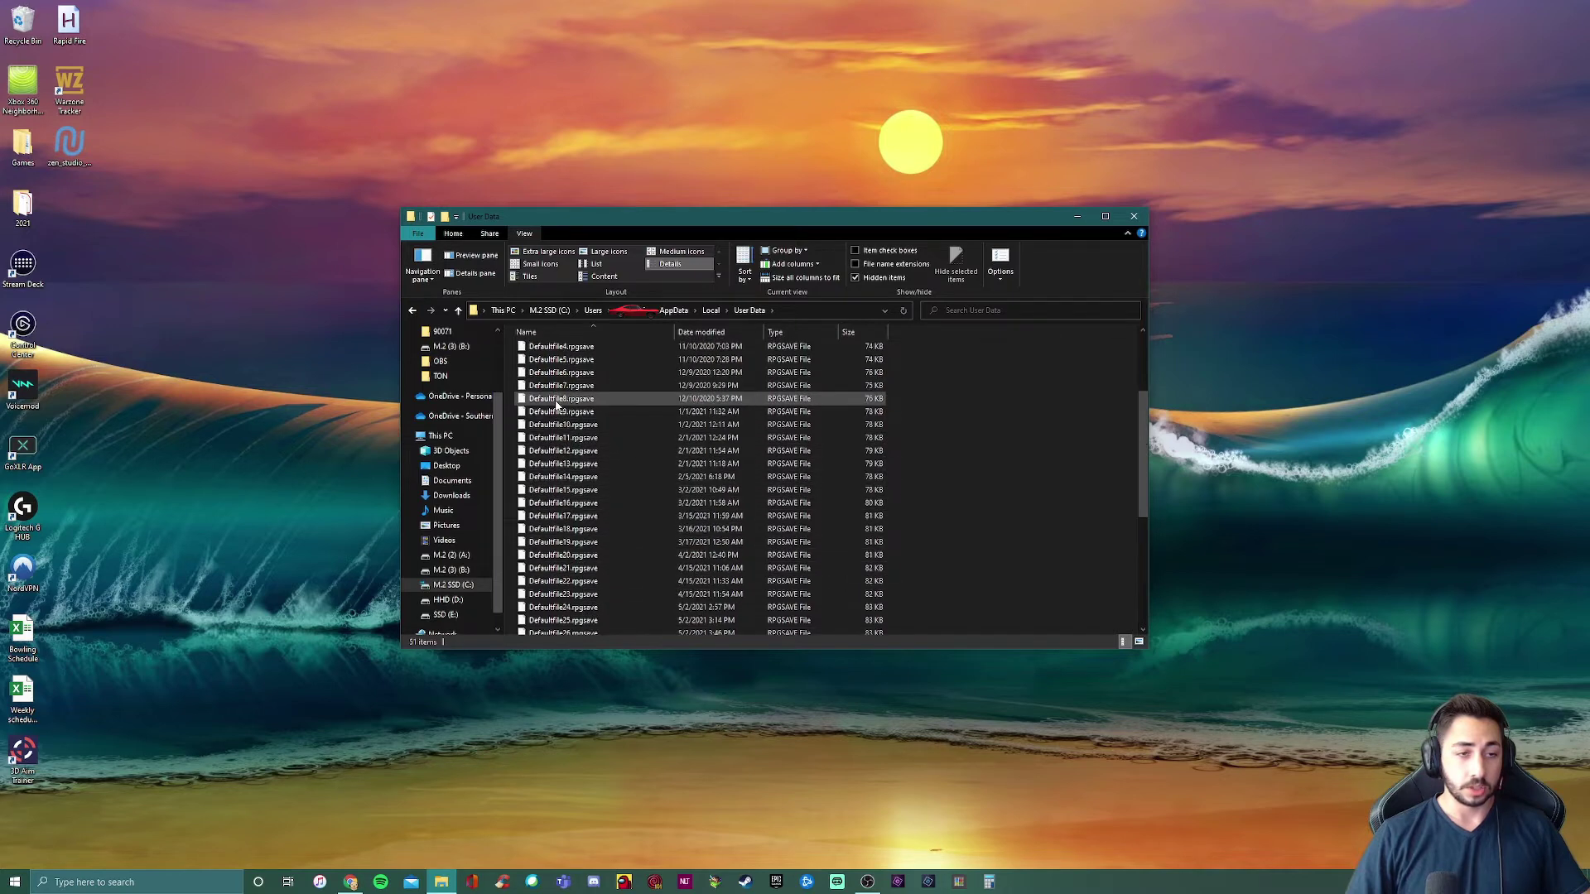
click(576, 386)
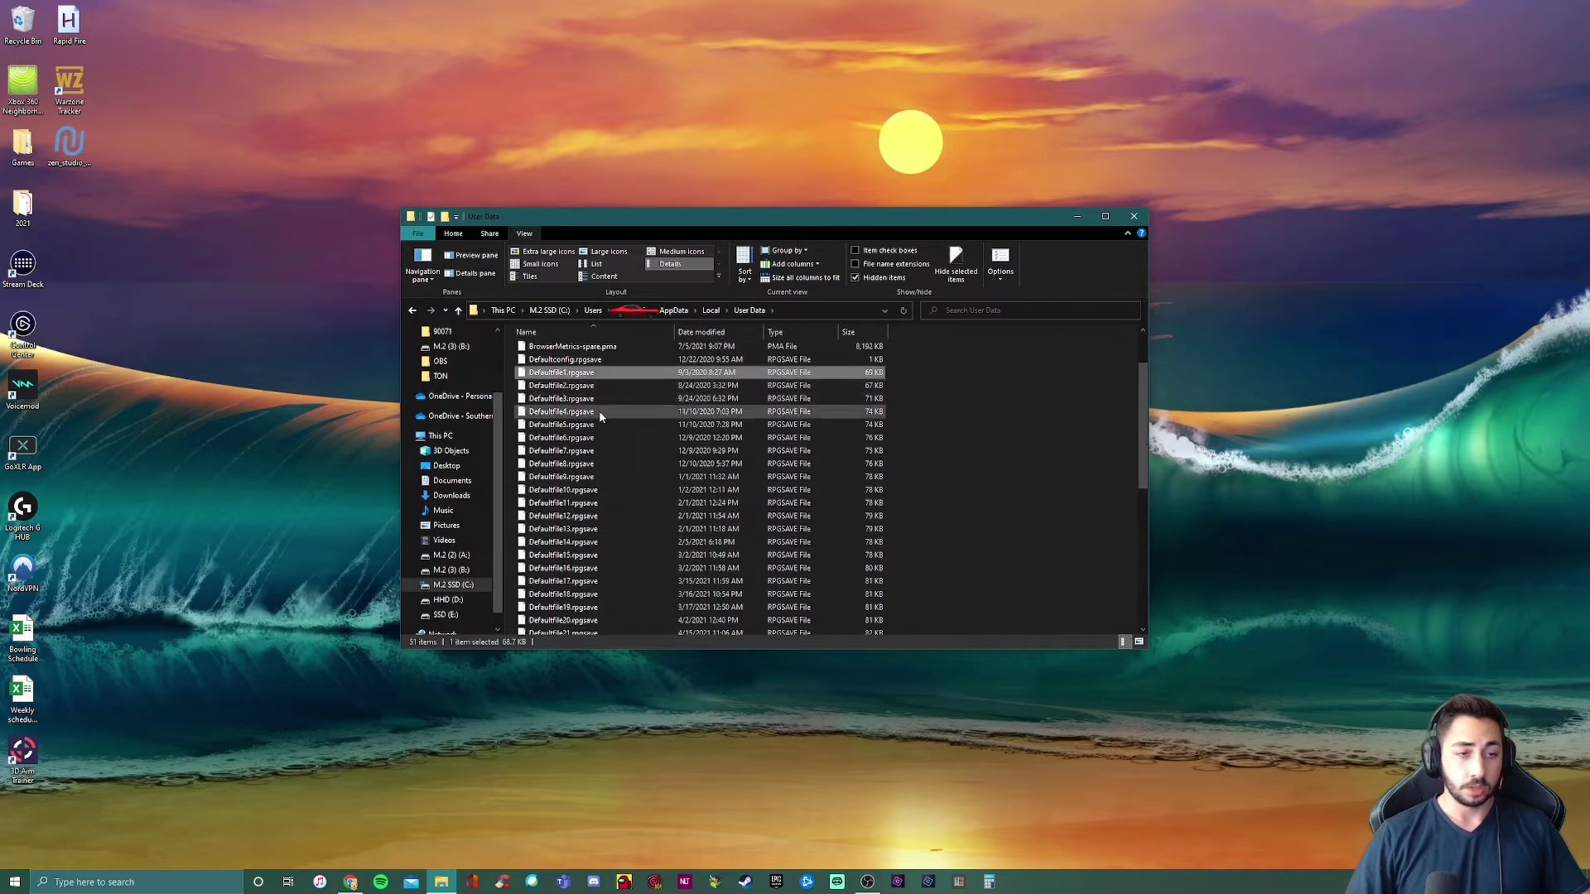
scroll(599, 410, down, 6)
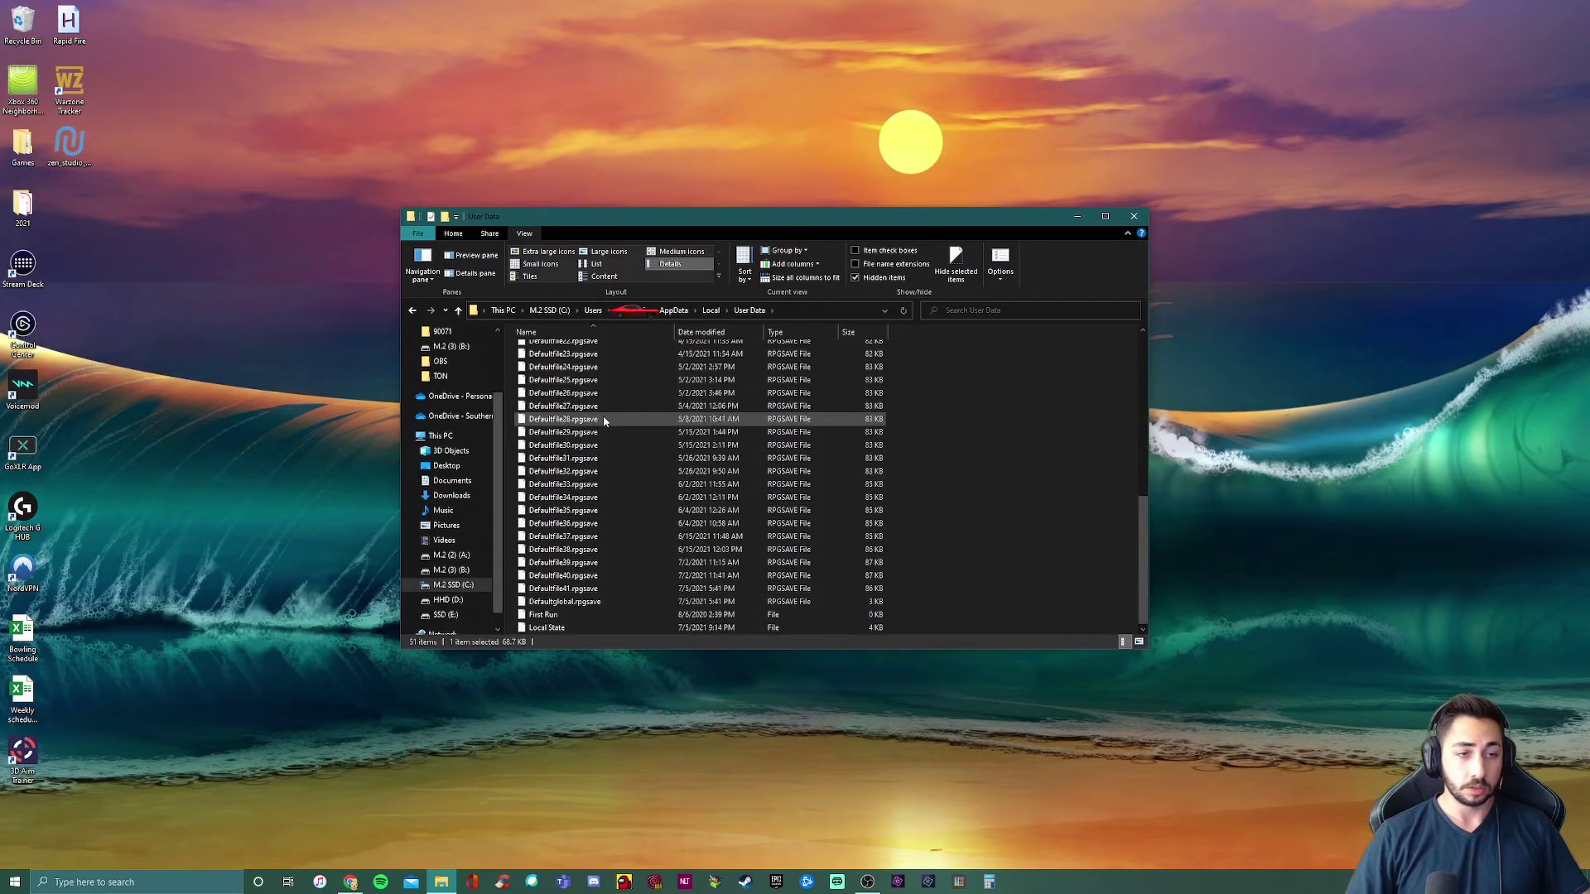
click(618, 589)
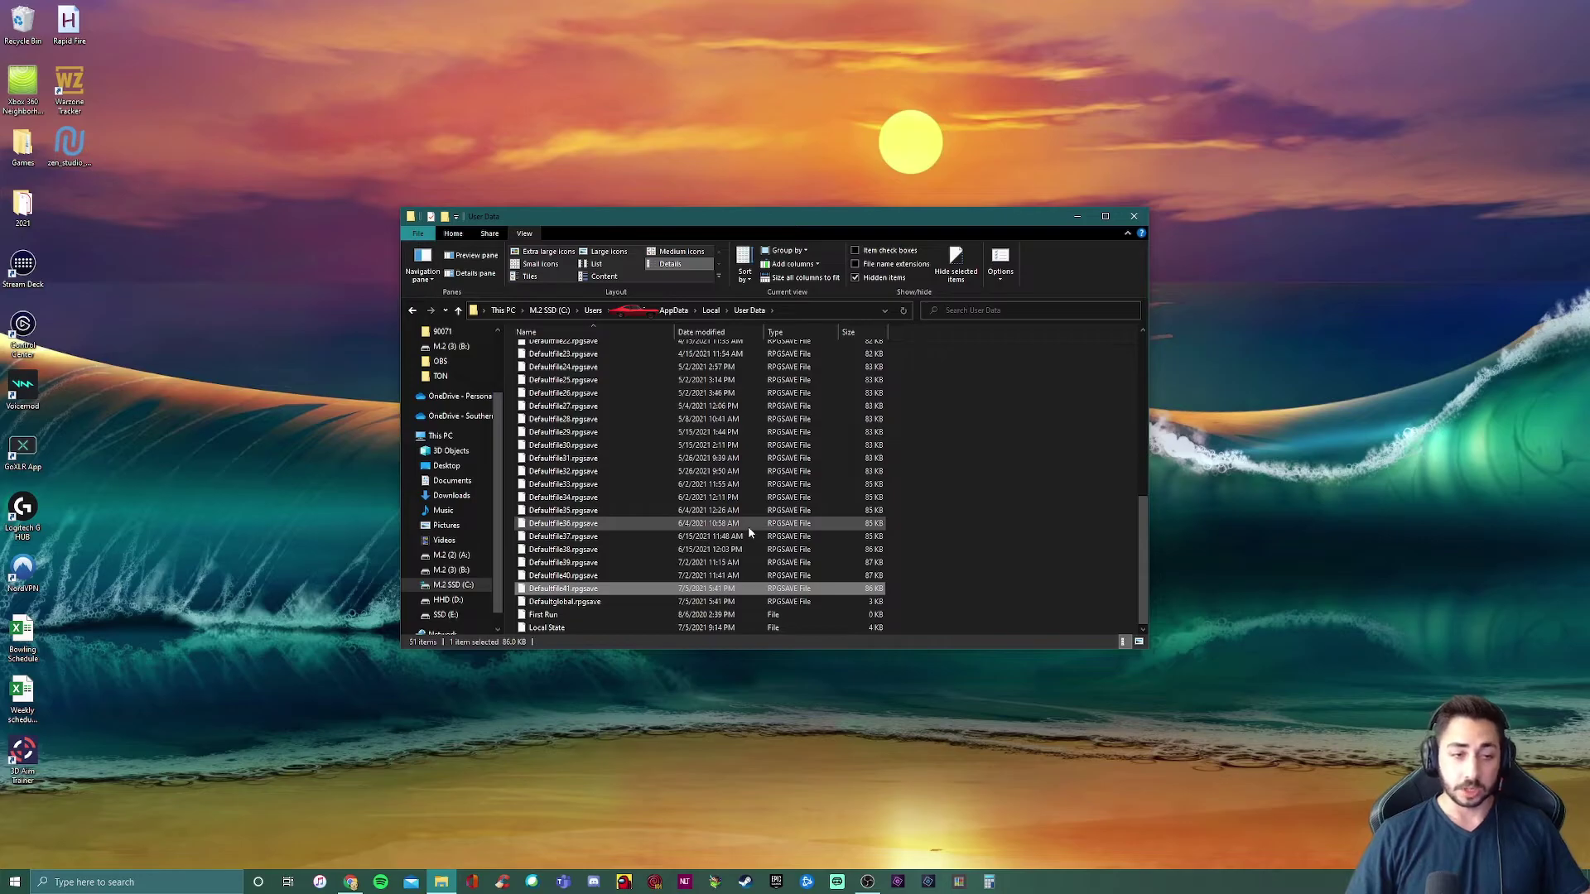
scroll(739, 515, up, 10)
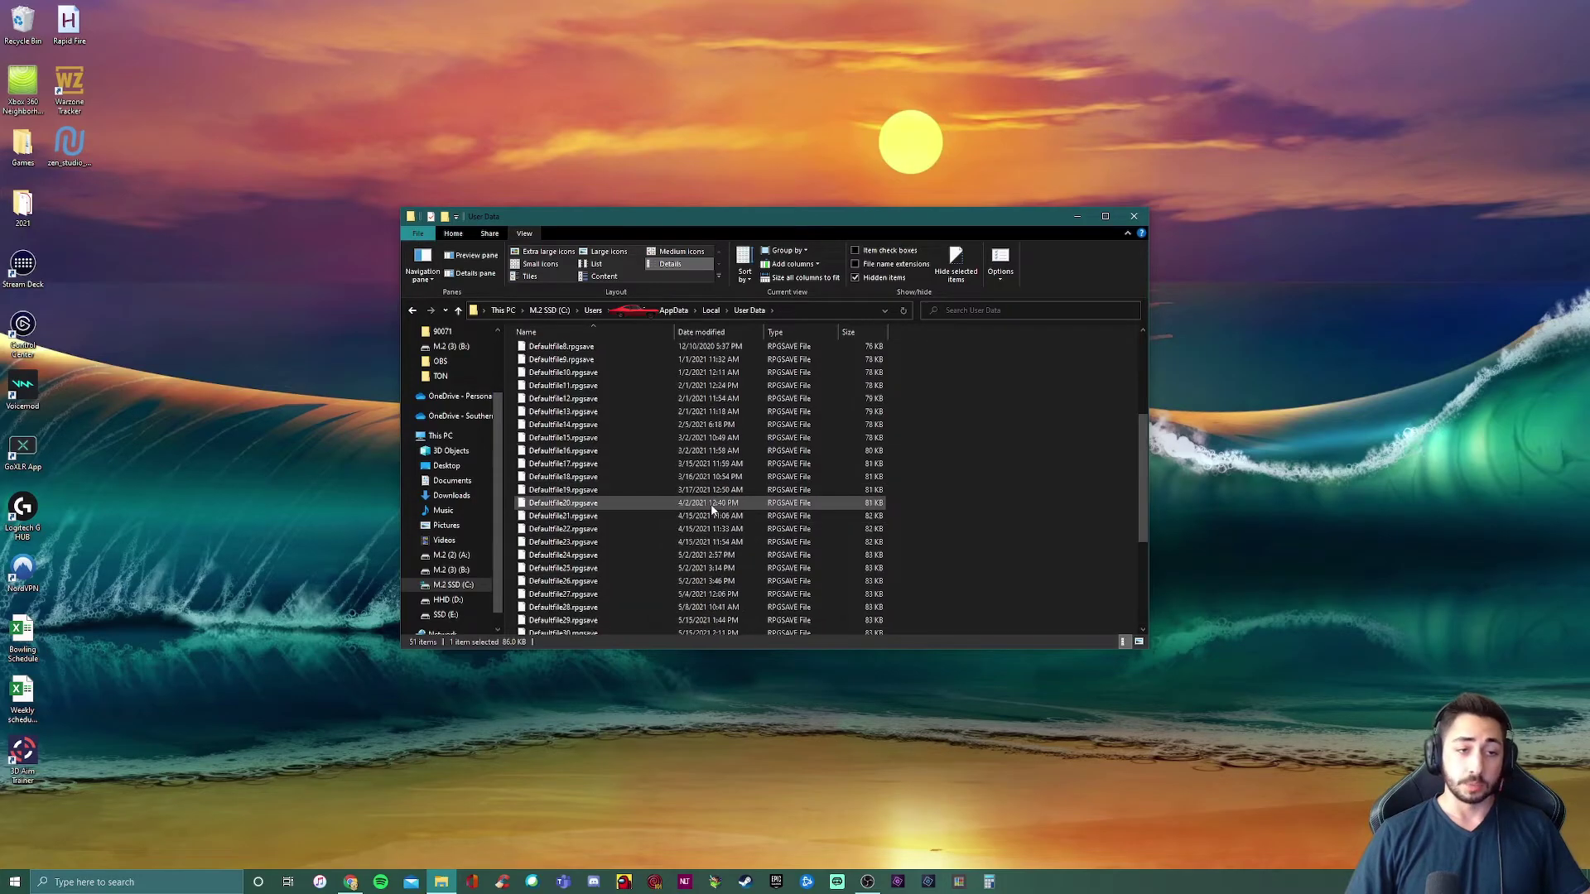
click(602, 429)
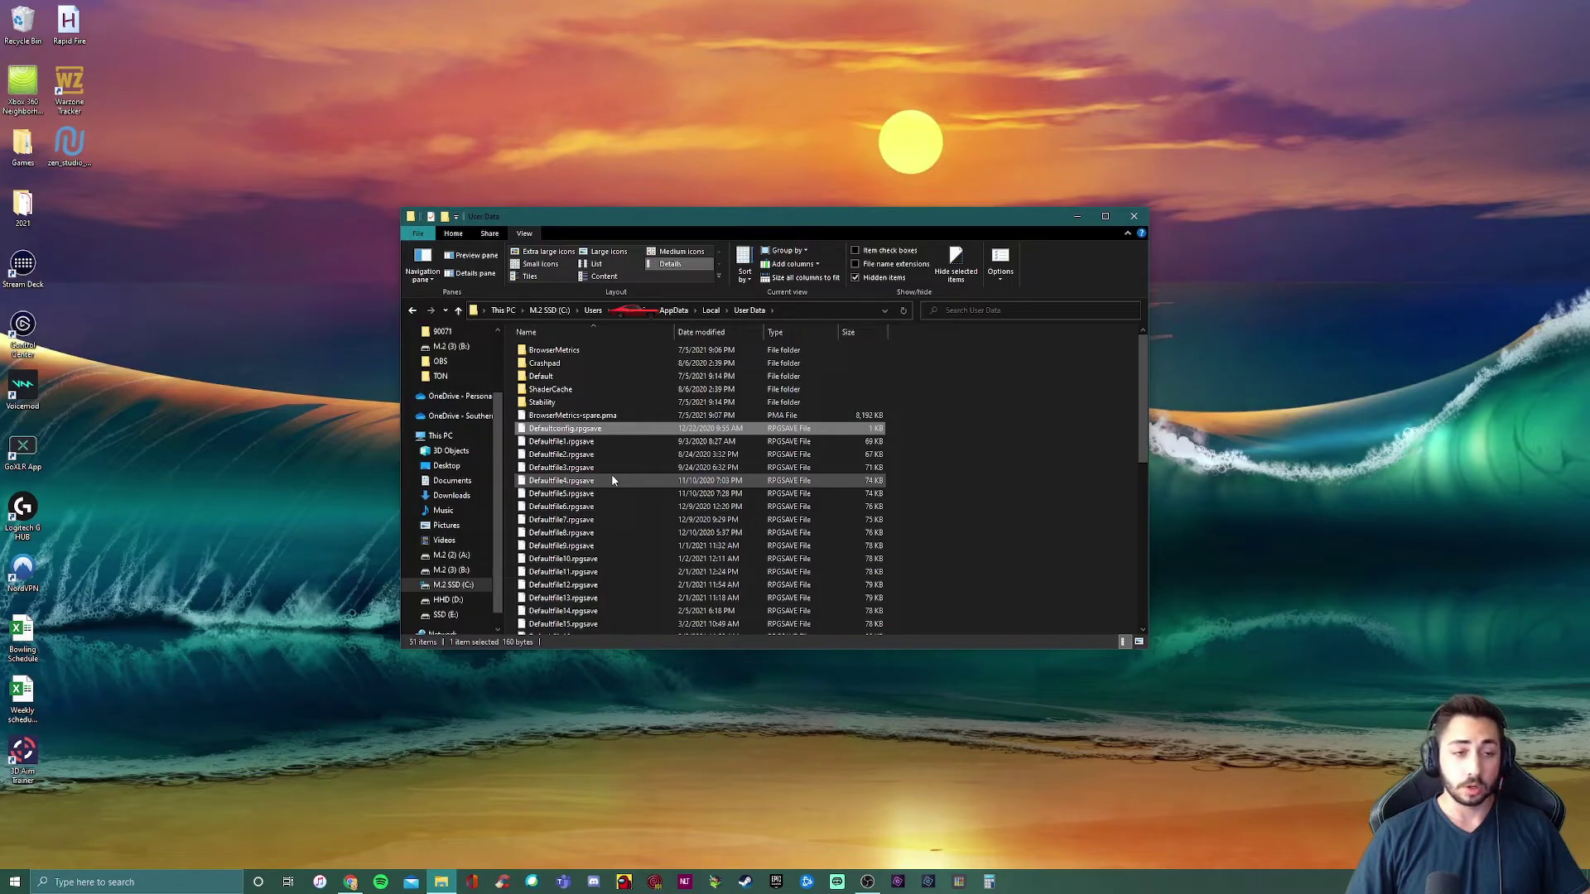
scroll(613, 480, down, 2)
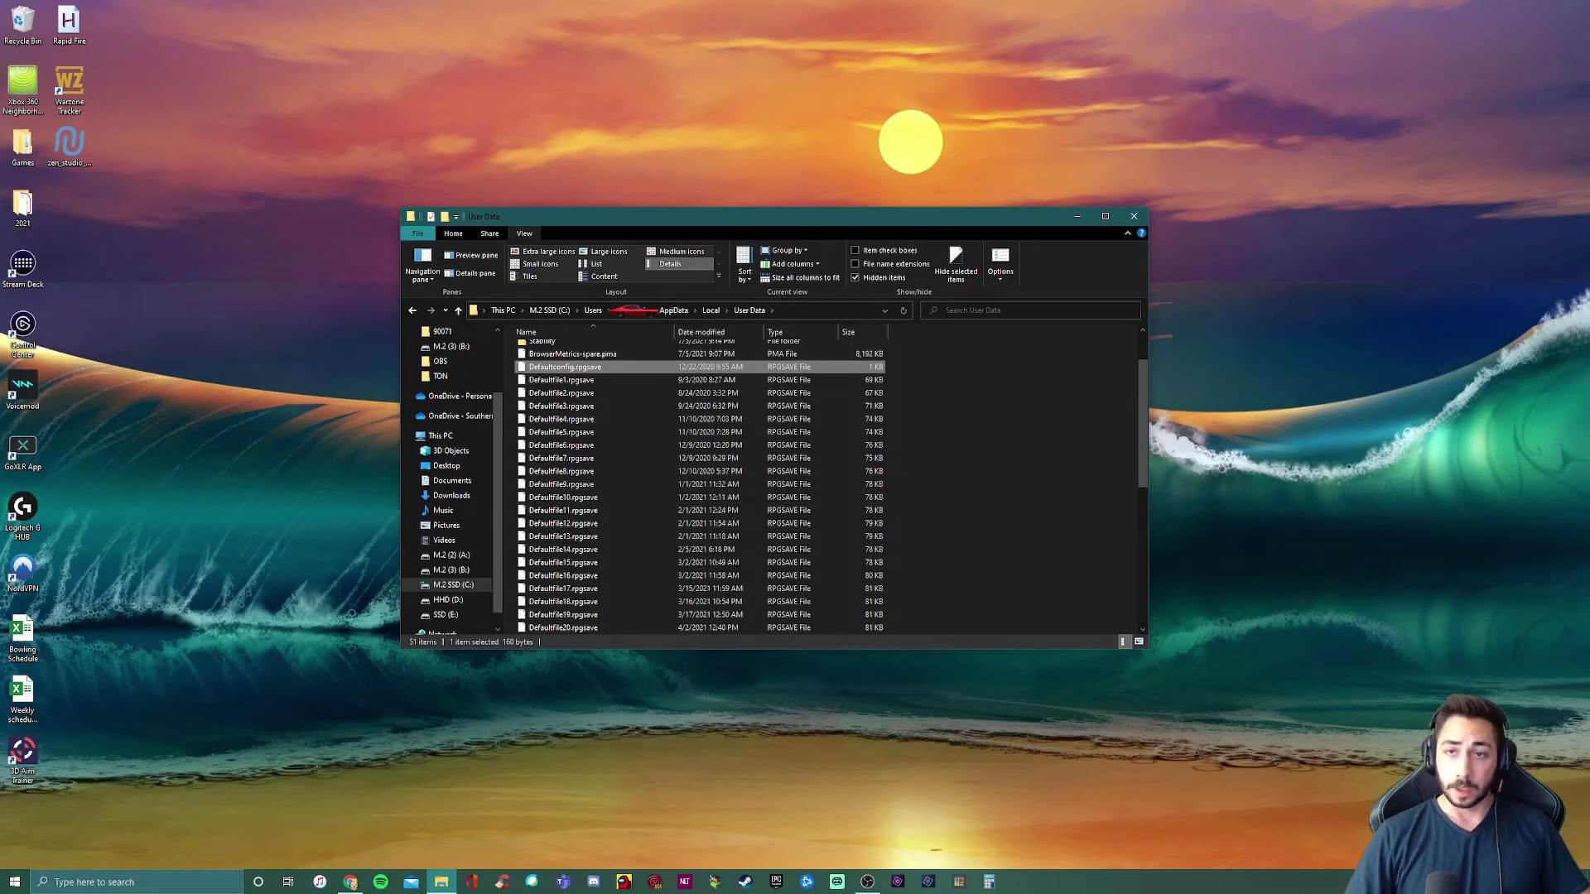
- Bring the browser with the LZFiles v32051.zip page over Explorer, maximized
key(alt+Tab)
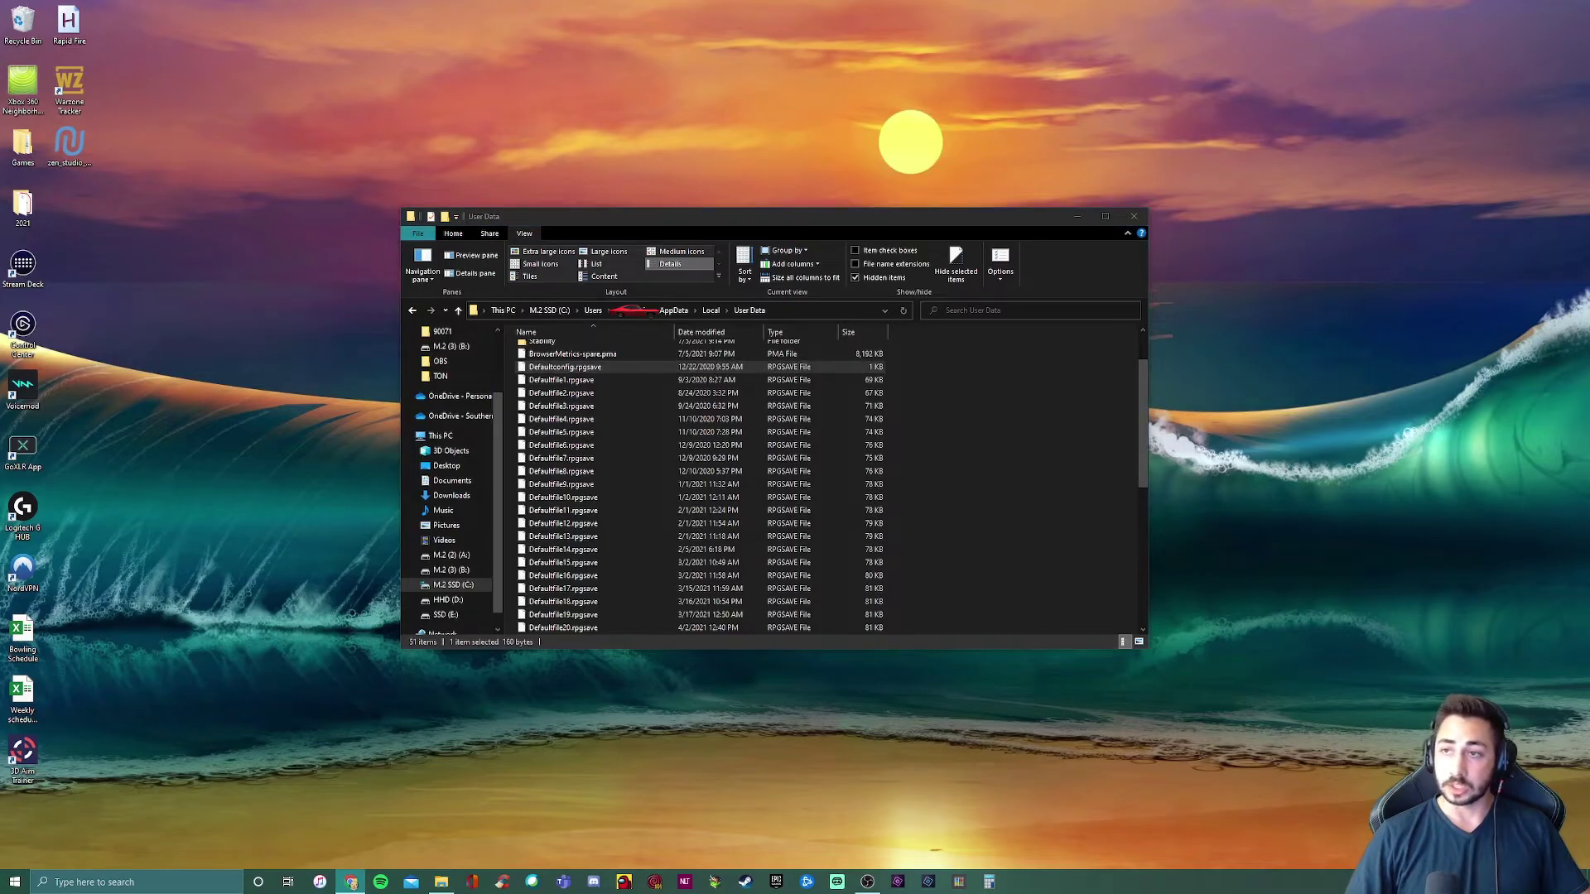
drag(1589, 78, 992, 82)
click(1431, 73)
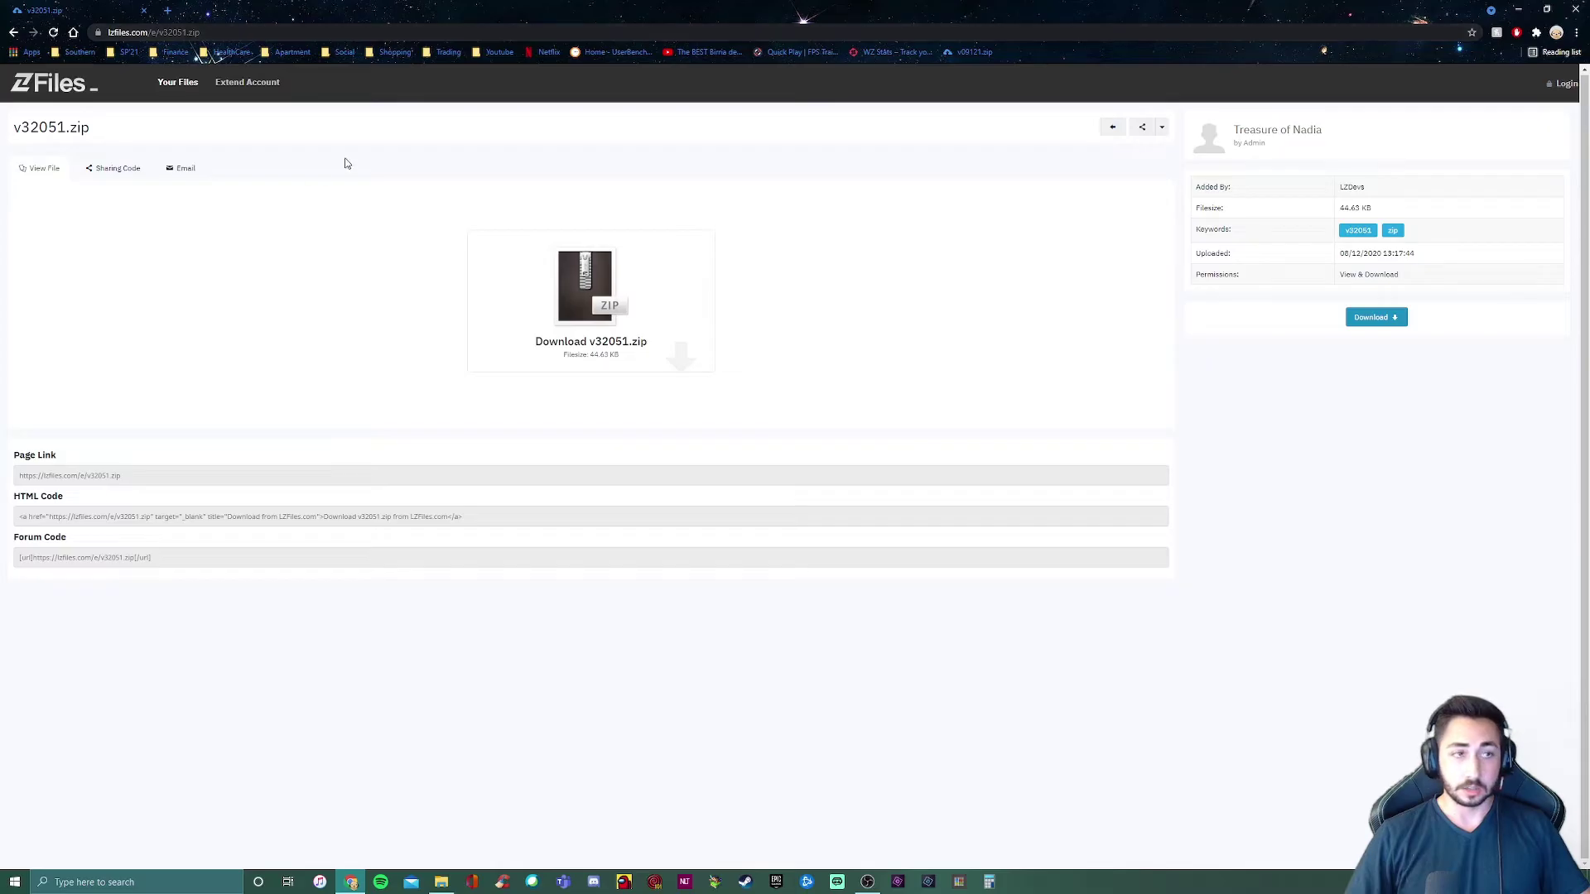
- Download v30042.zip from the Treasure of Nadia save folder on LZFiles
key(alt+Left)
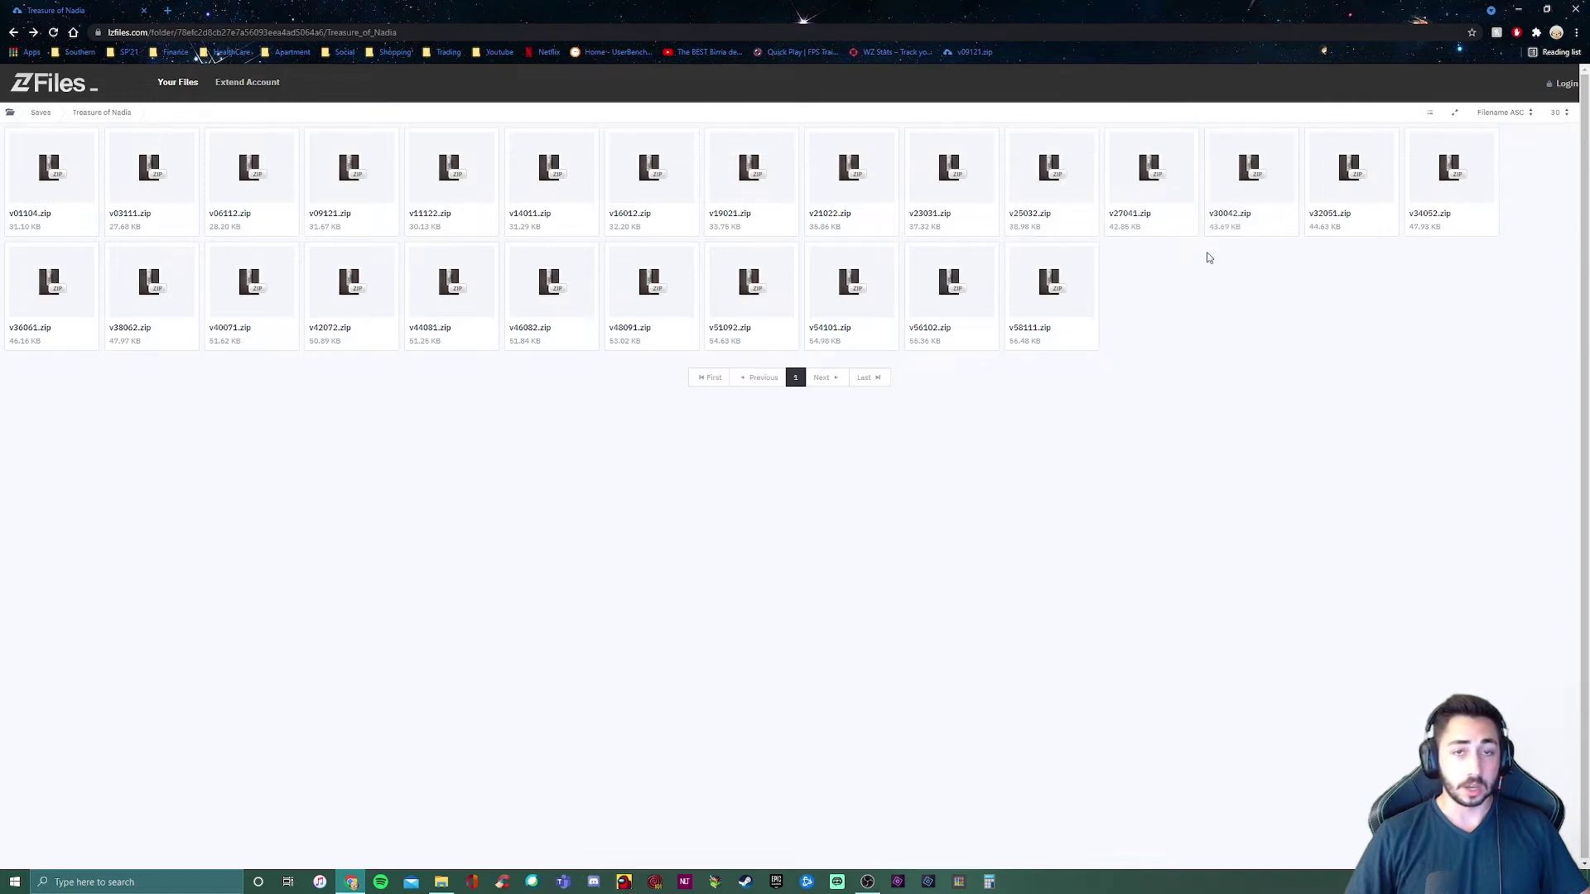
click(1240, 196)
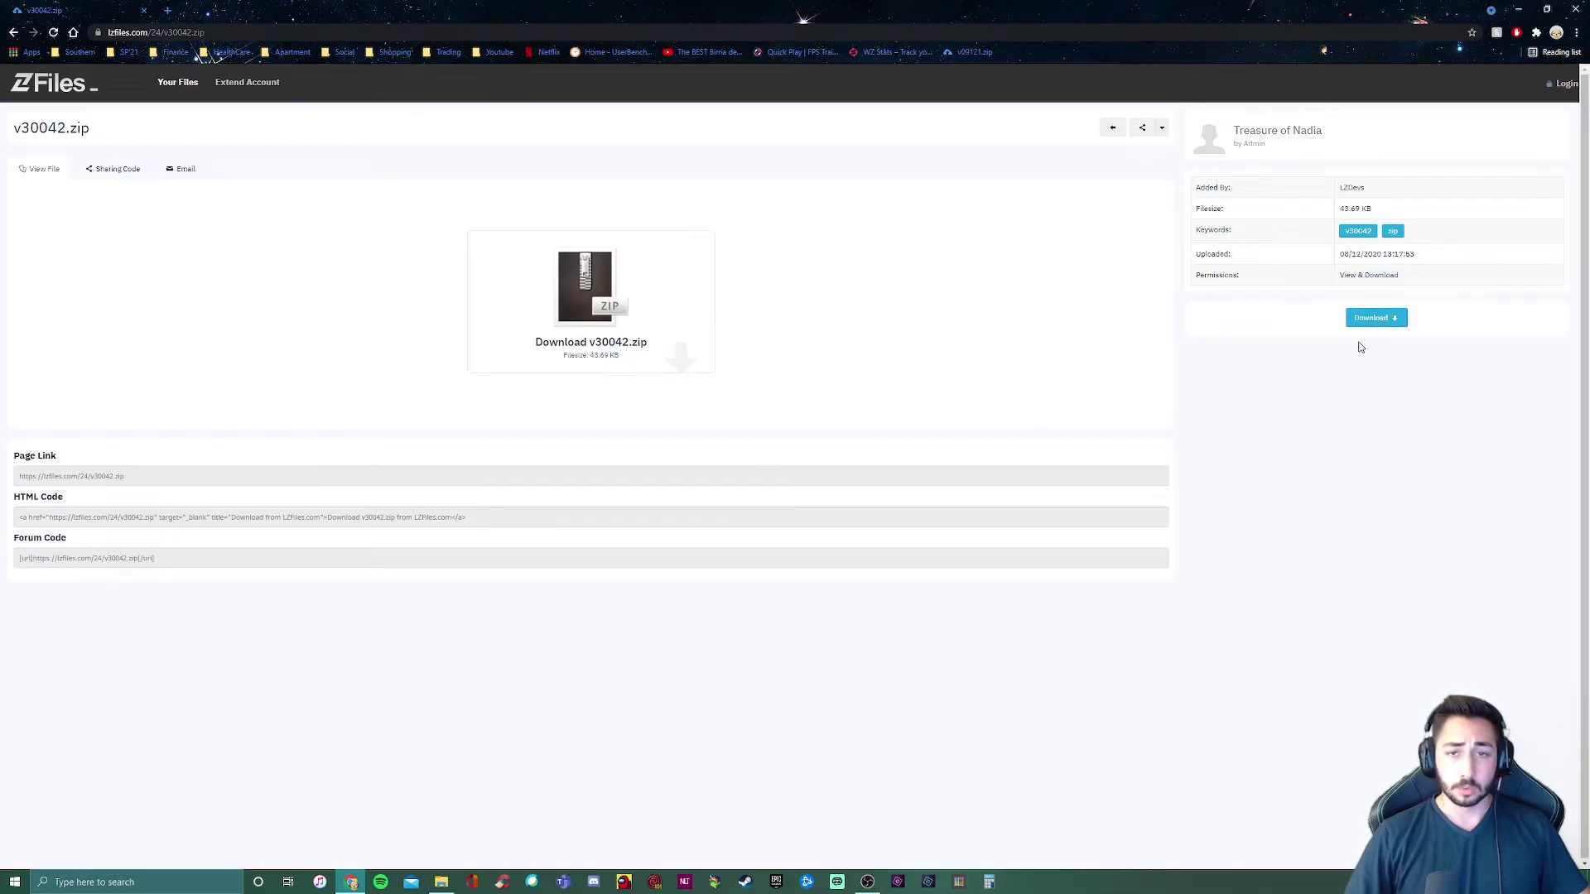
click(1377, 321)
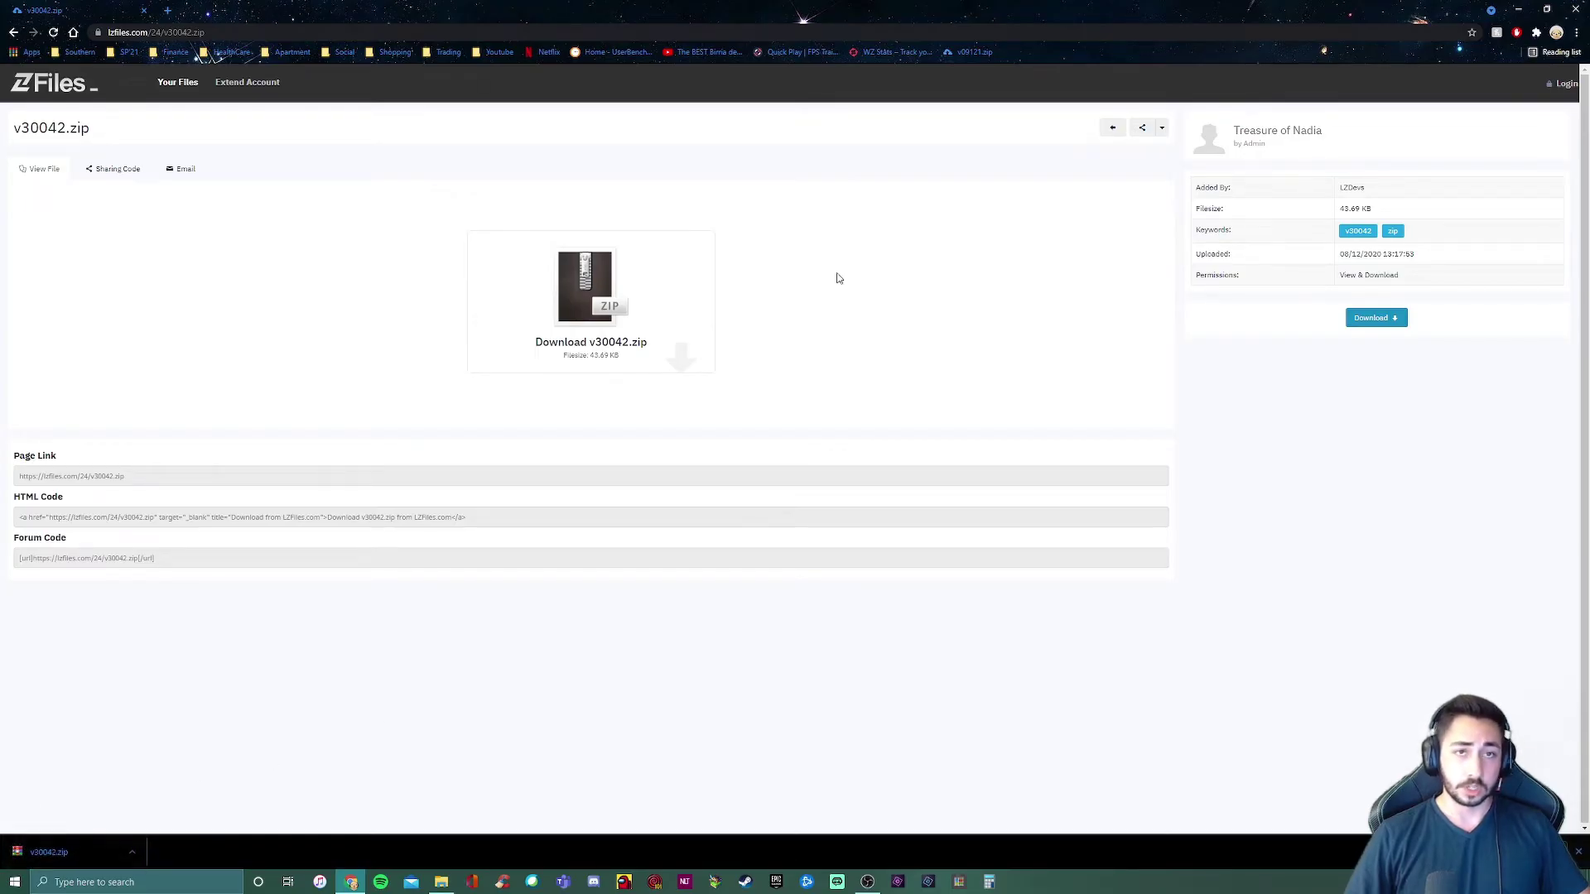
- Drag the downloaded v30042.zip onto the desktop and minimize the browser
click(1547, 9)
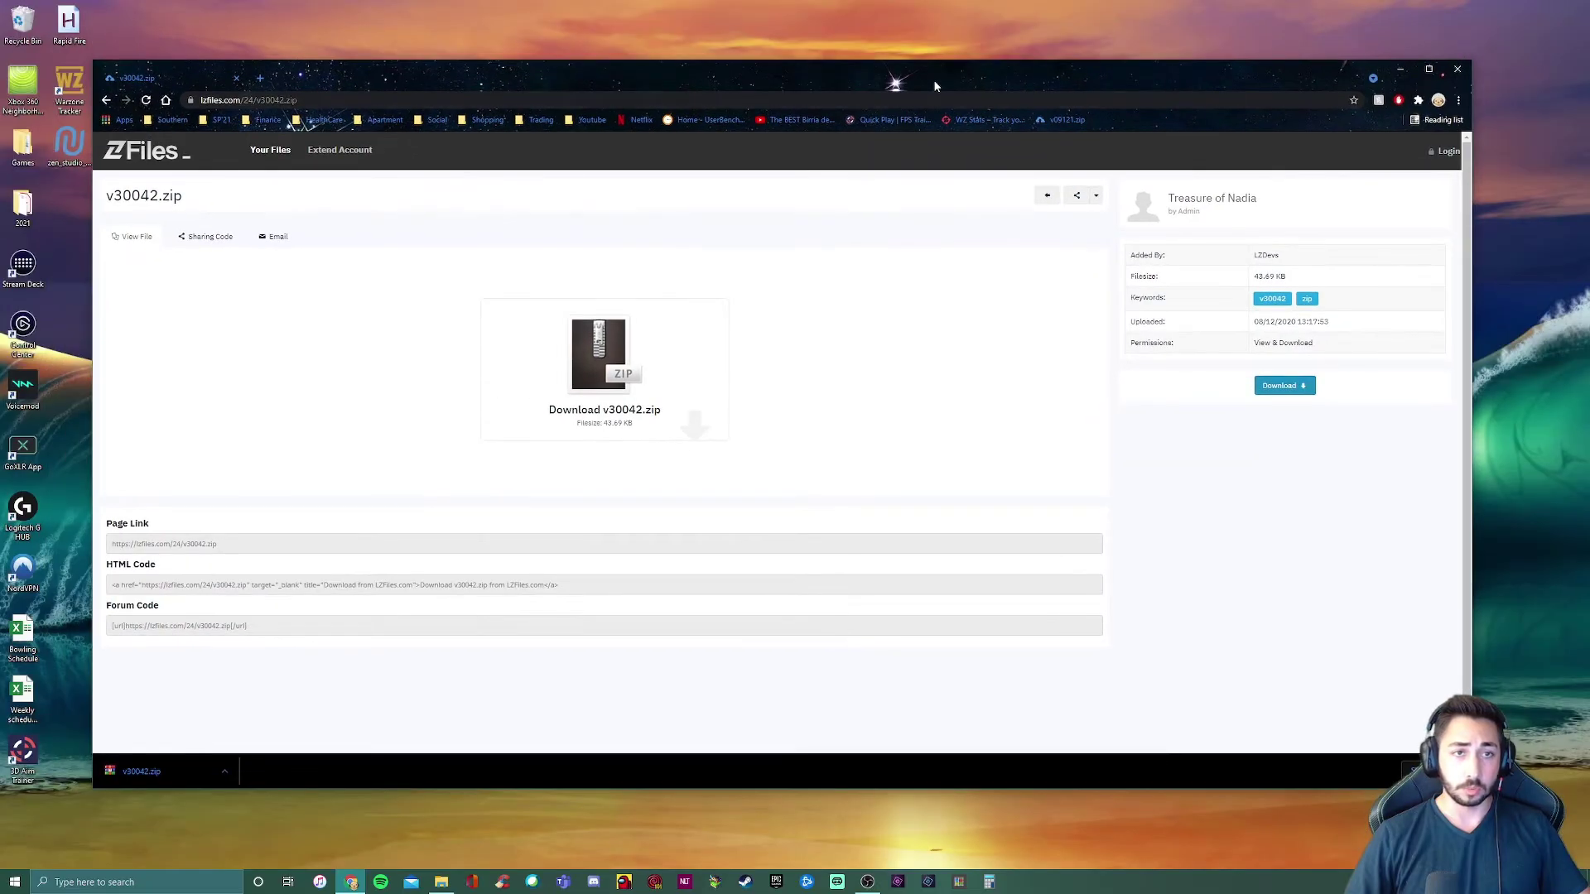
drag(937, 88, 985, 132)
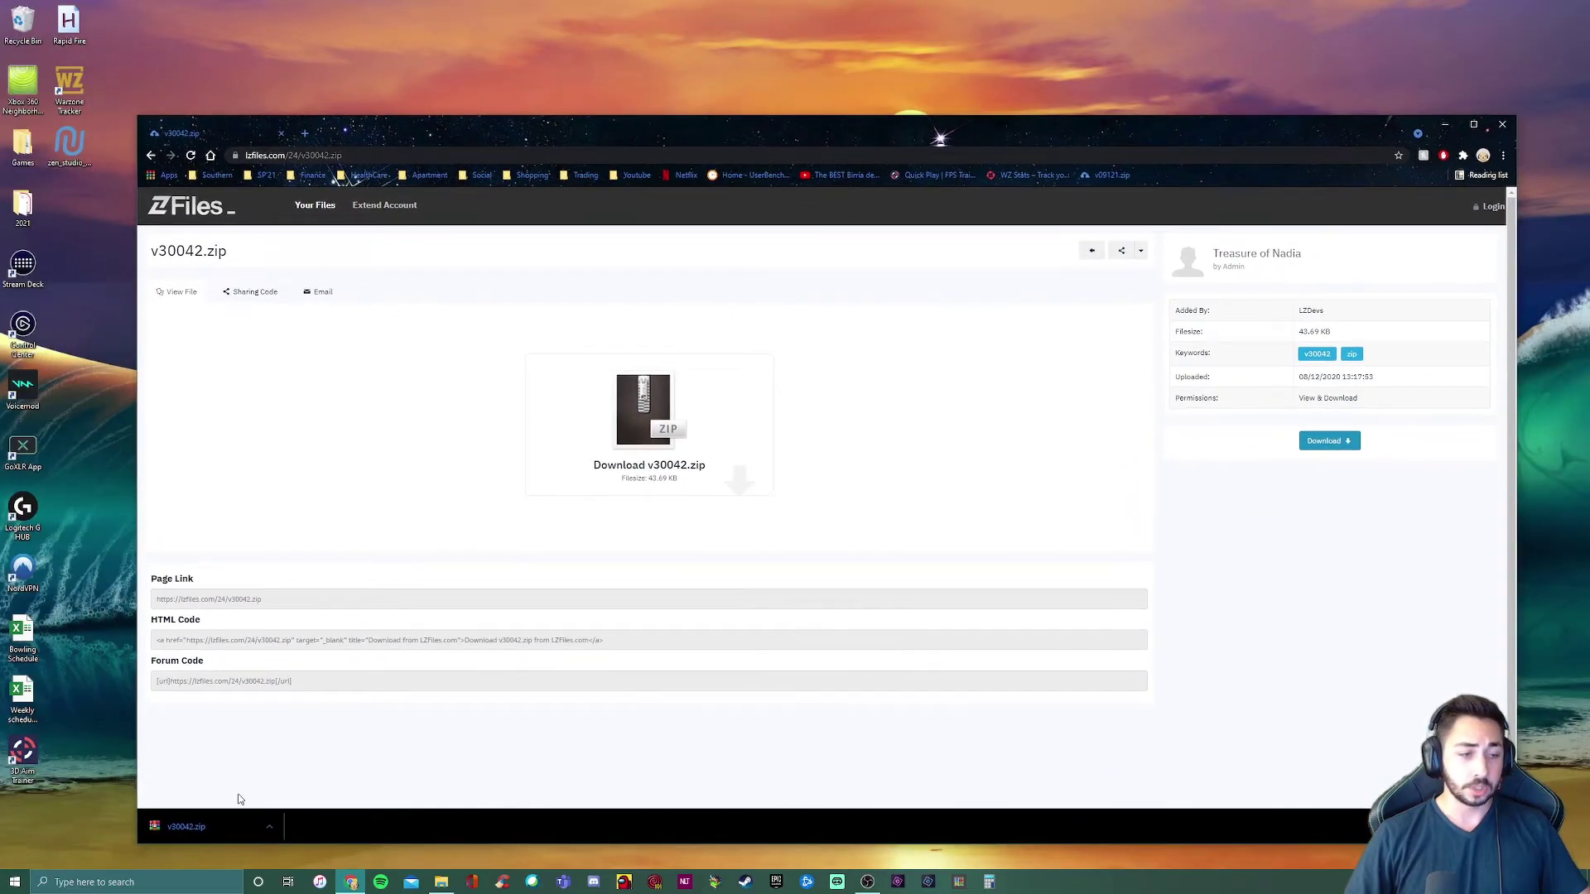
drag(182, 828, 75, 212)
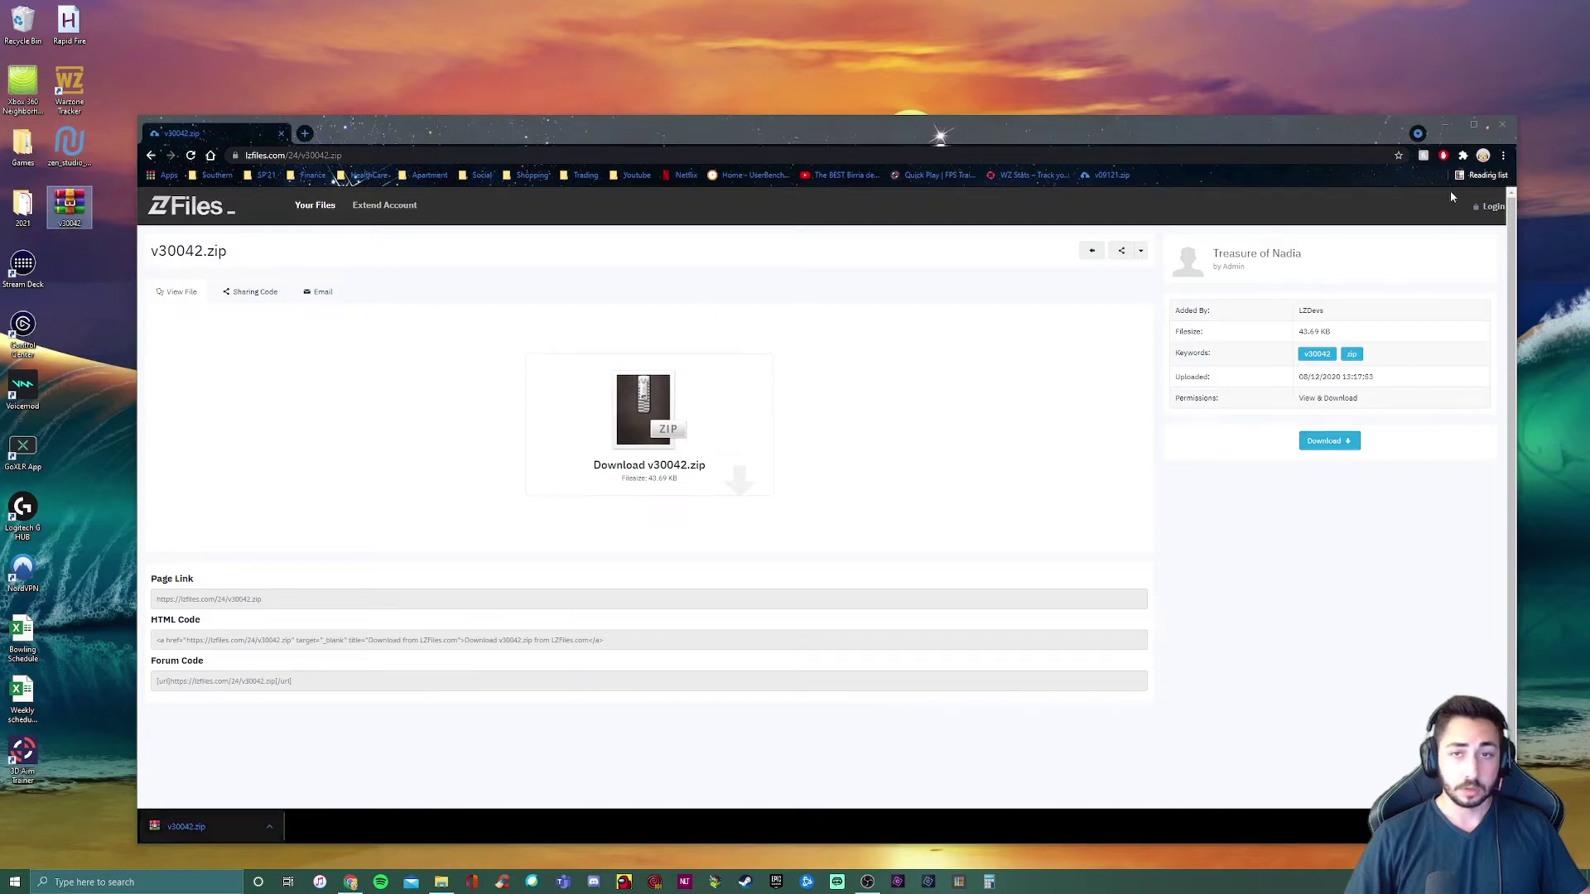
drag(1156, 129, 1124, 83)
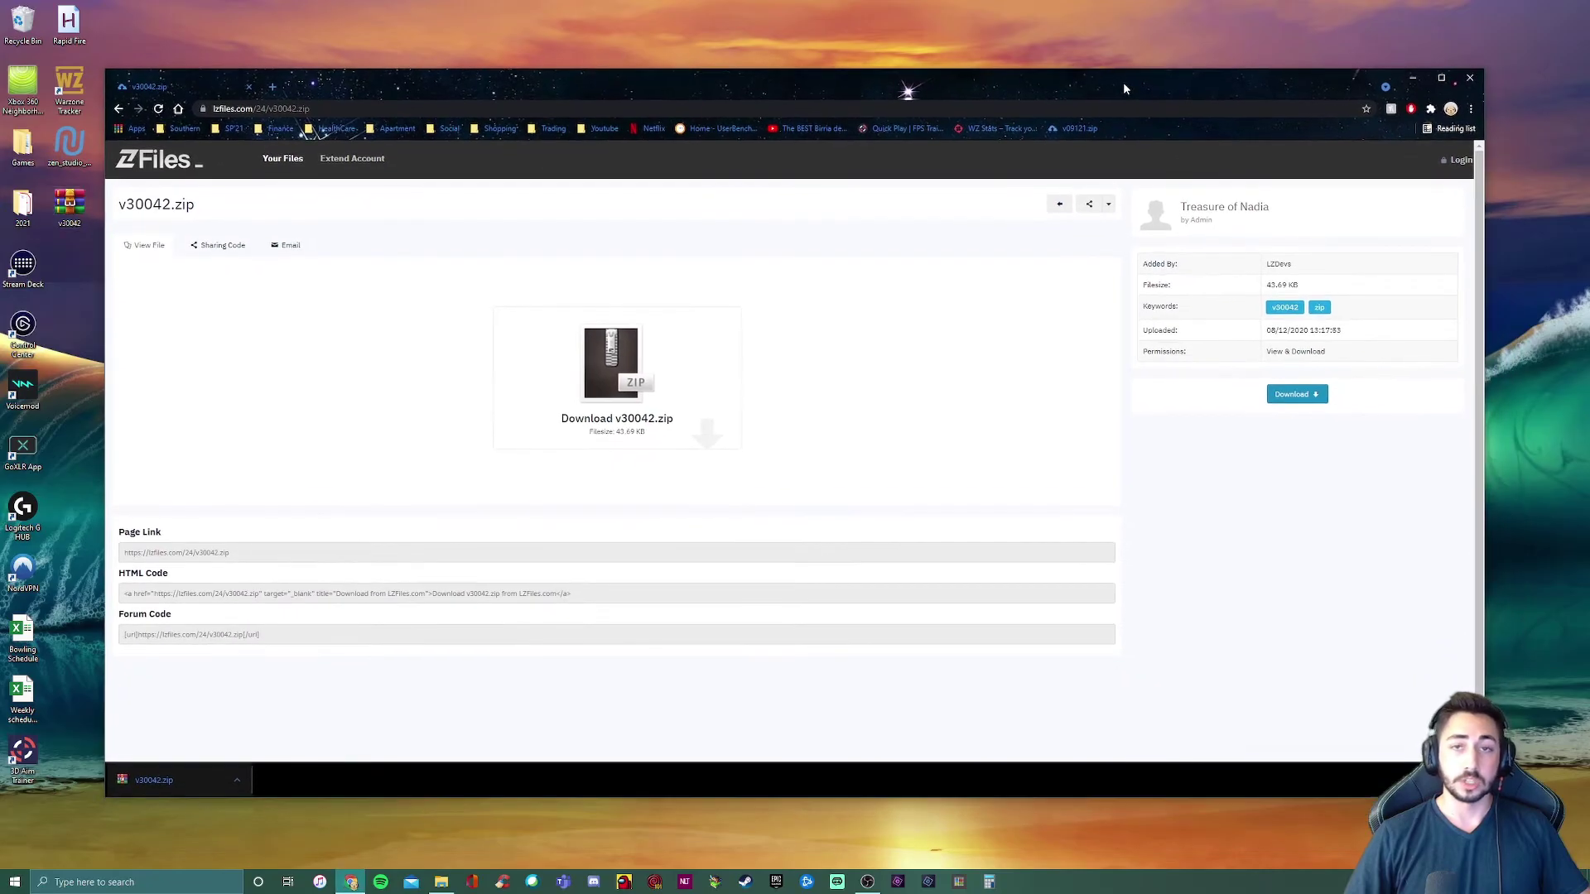
click(1414, 77)
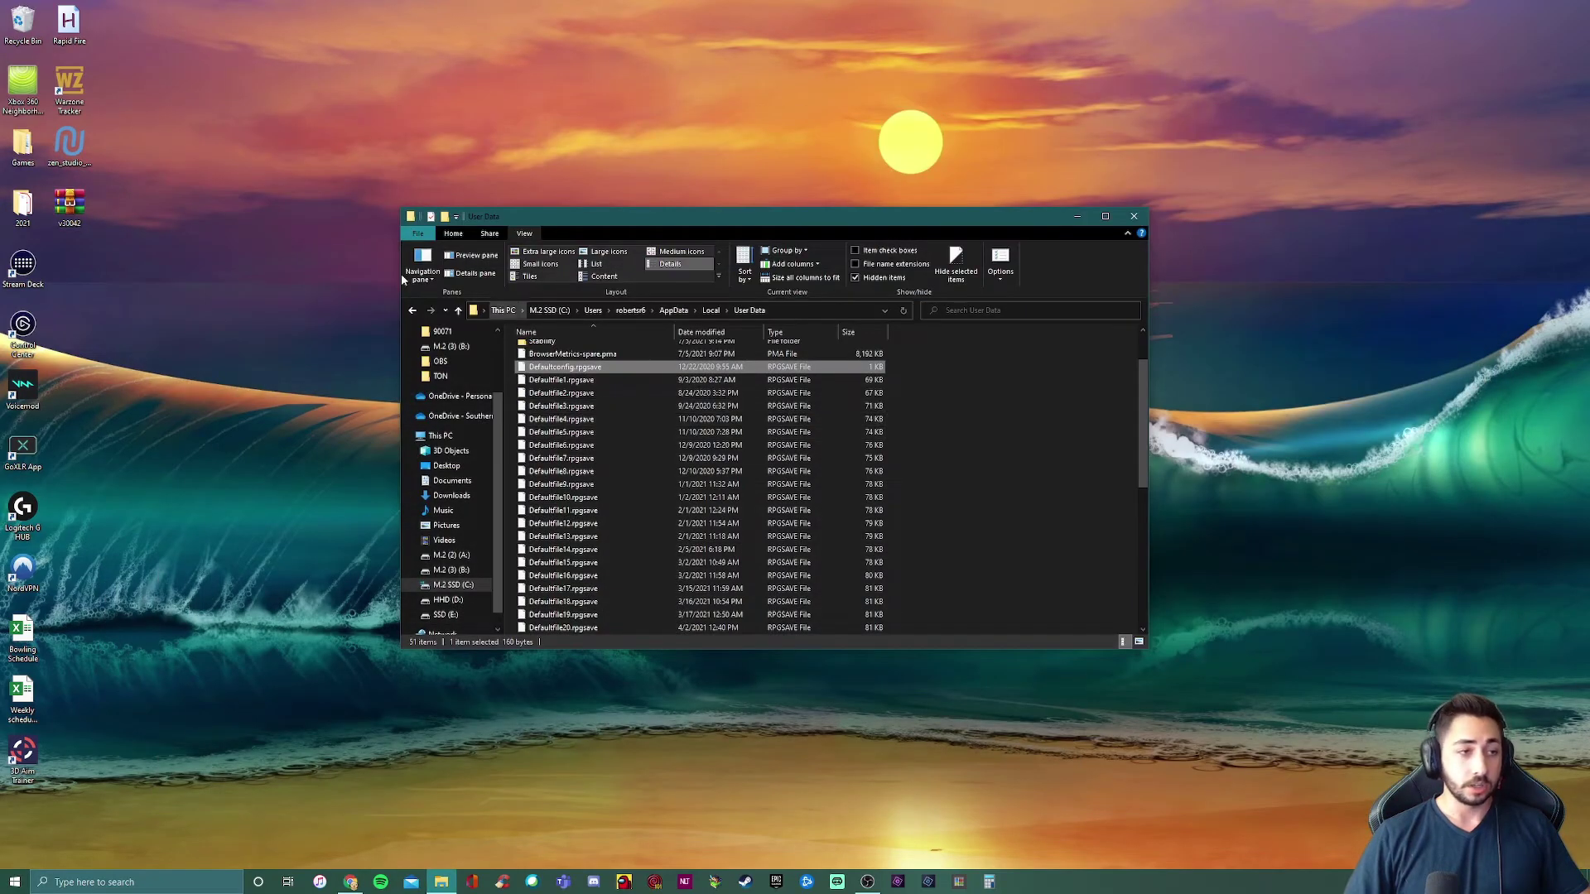
- Copy Defaultfile2.rpgsave from User Data and paste it onto the desktop
click(607, 395)
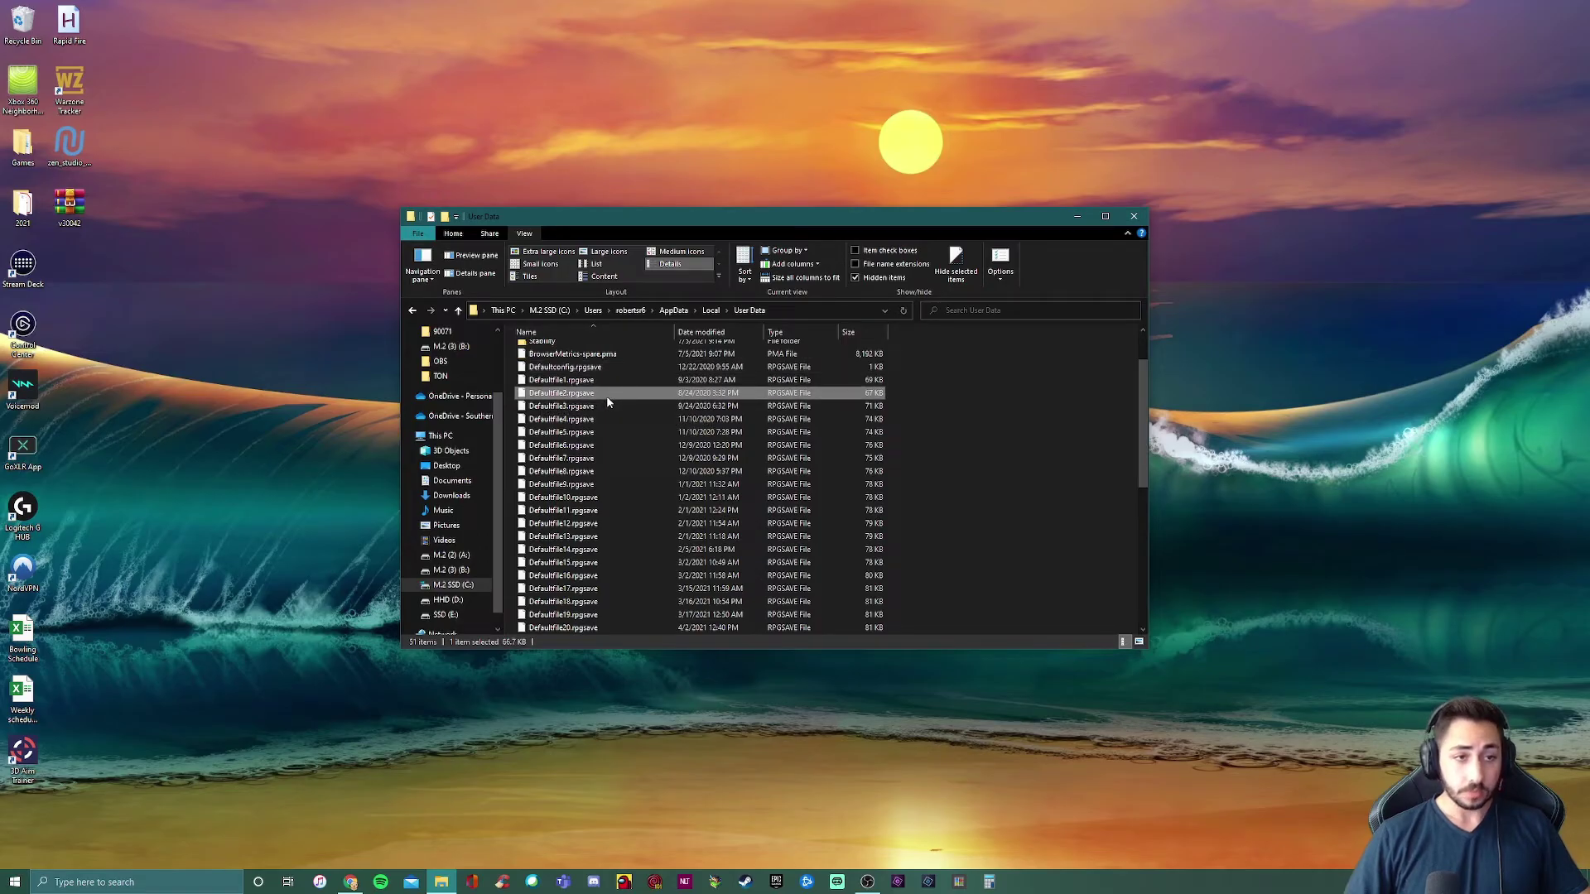
right_click(607, 401)
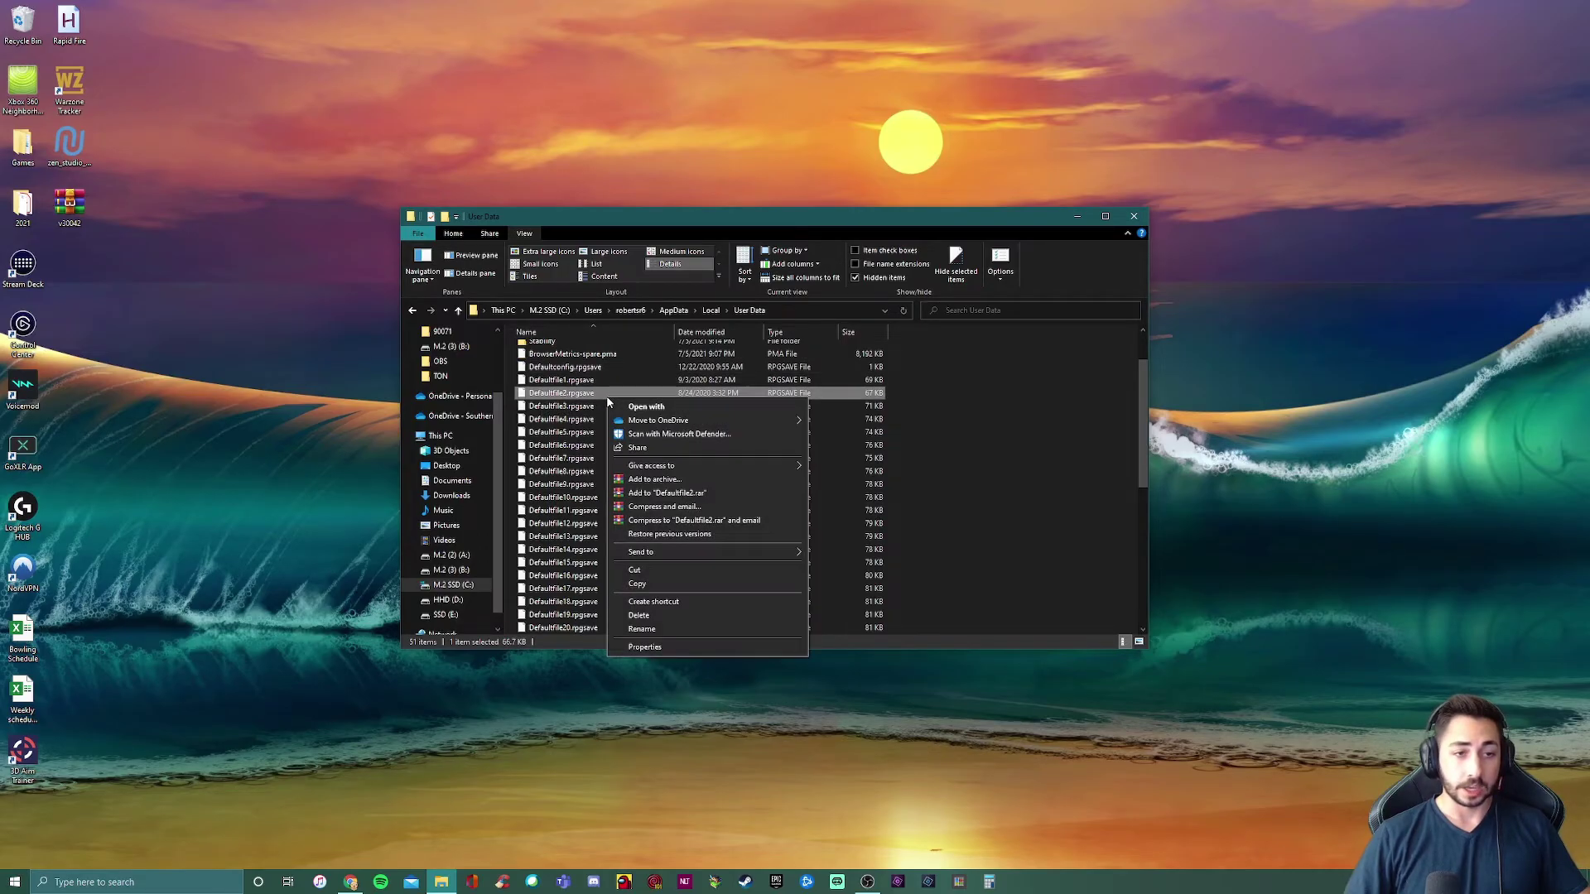
click(658, 583)
right_click(88, 279)
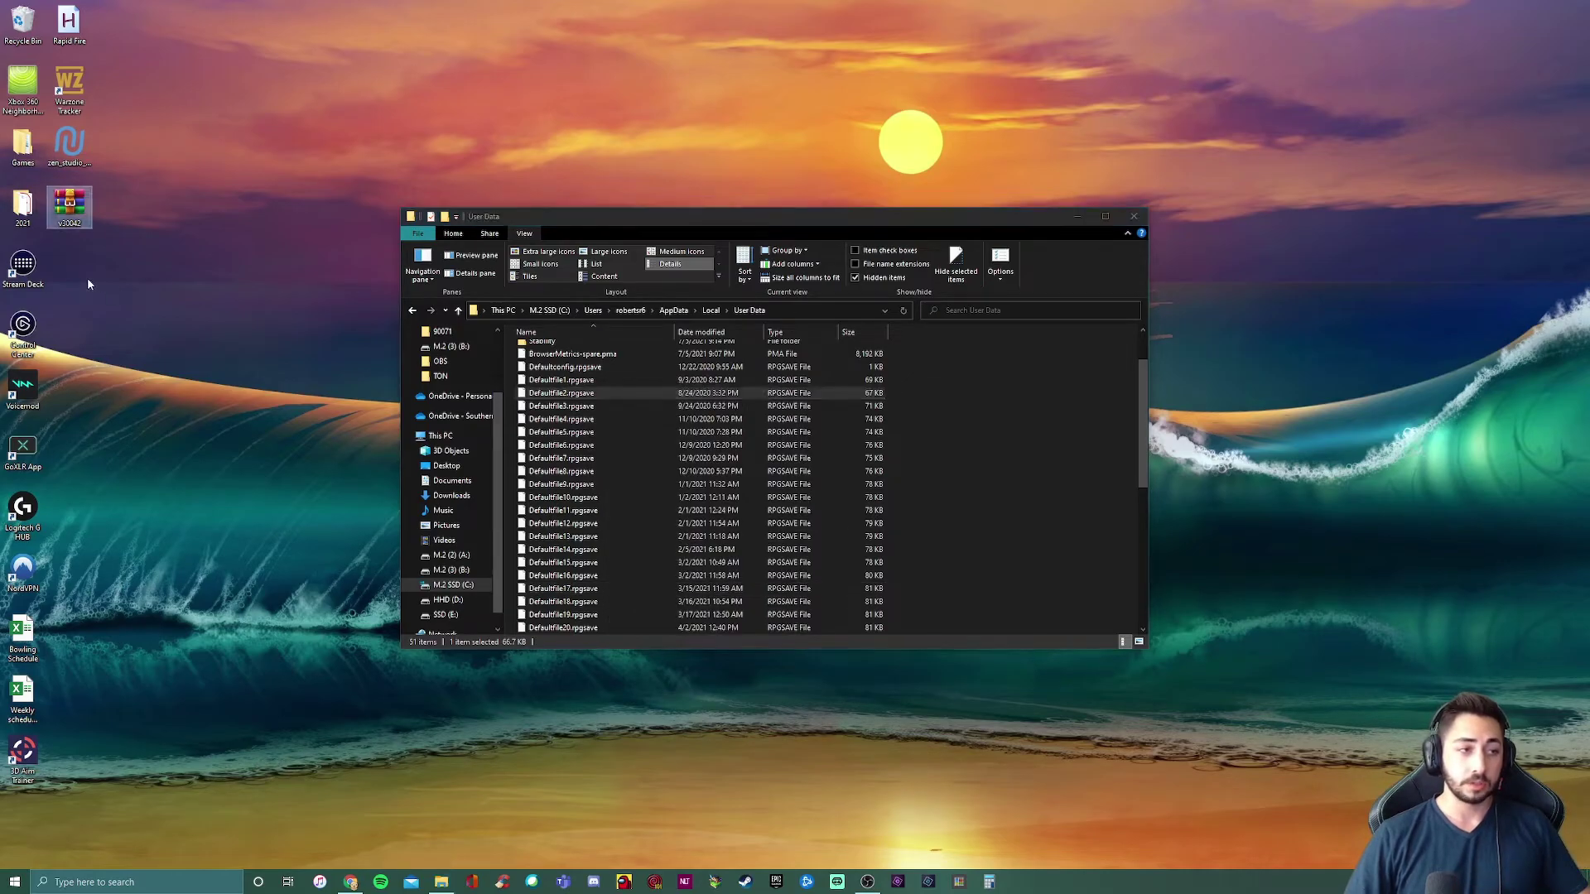
click(154, 336)
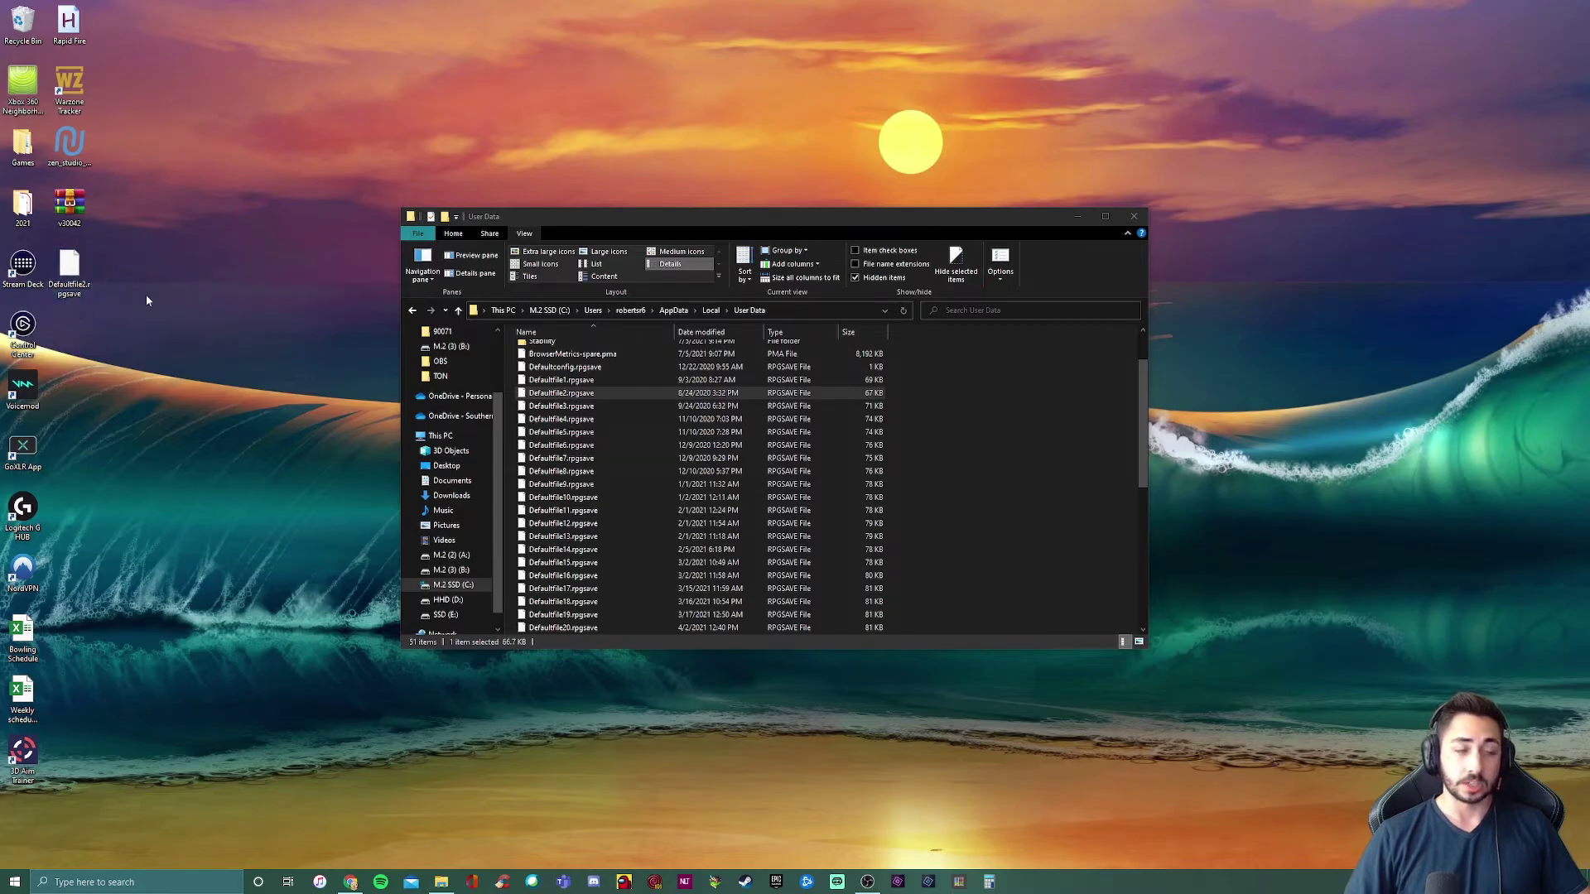
- Create a new desktop folder and name it Sve Data 2
right_click(163, 271)
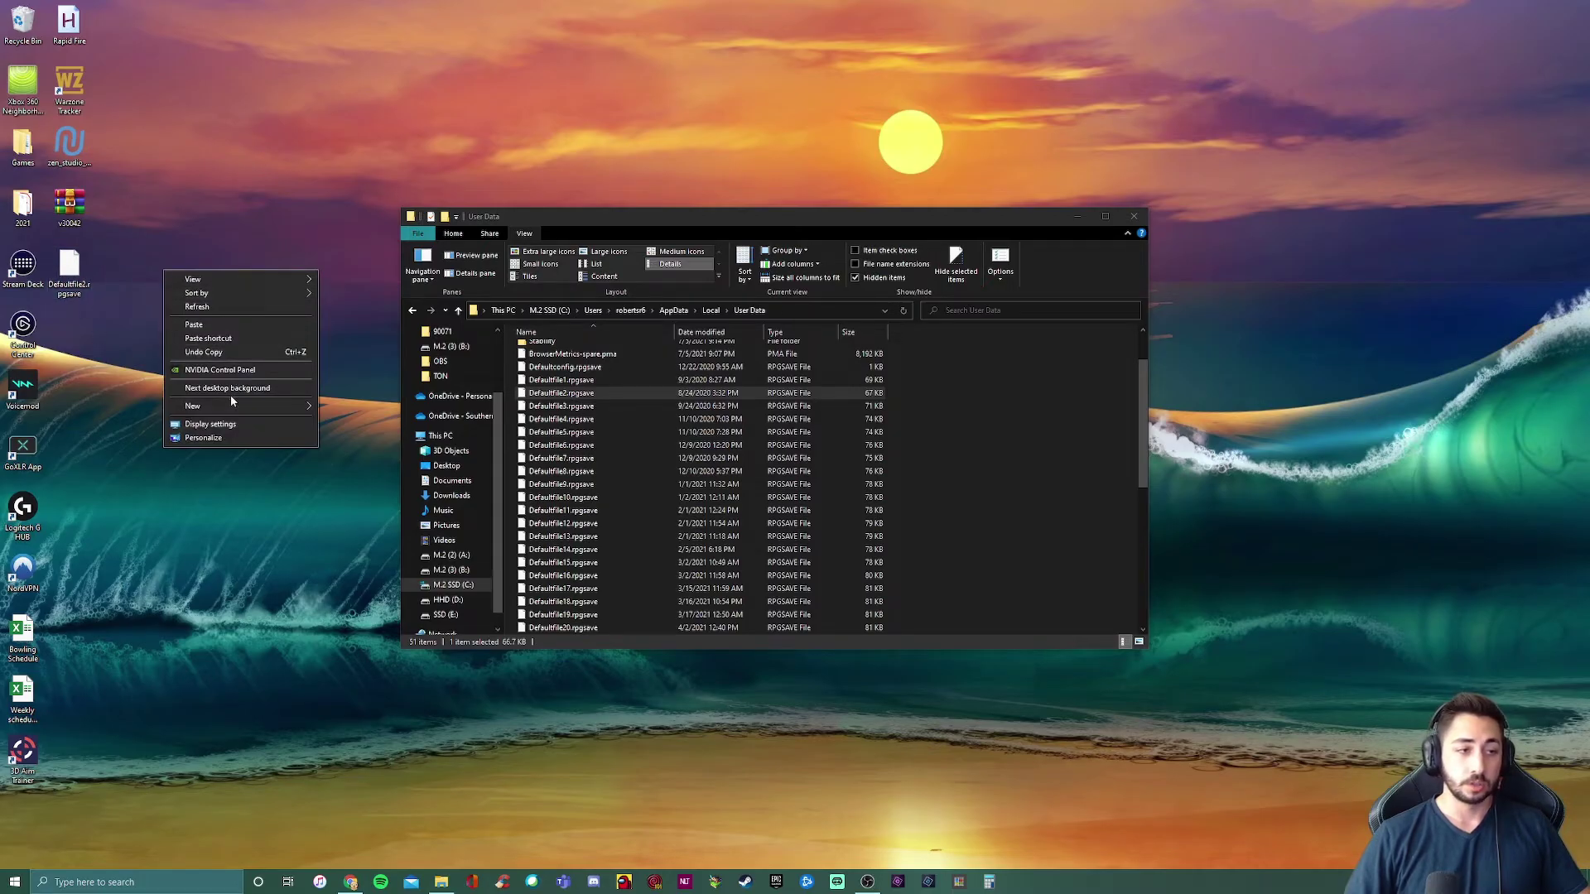
mouse_move(231, 401)
click(371, 404)
drag(155, 292, 77, 262)
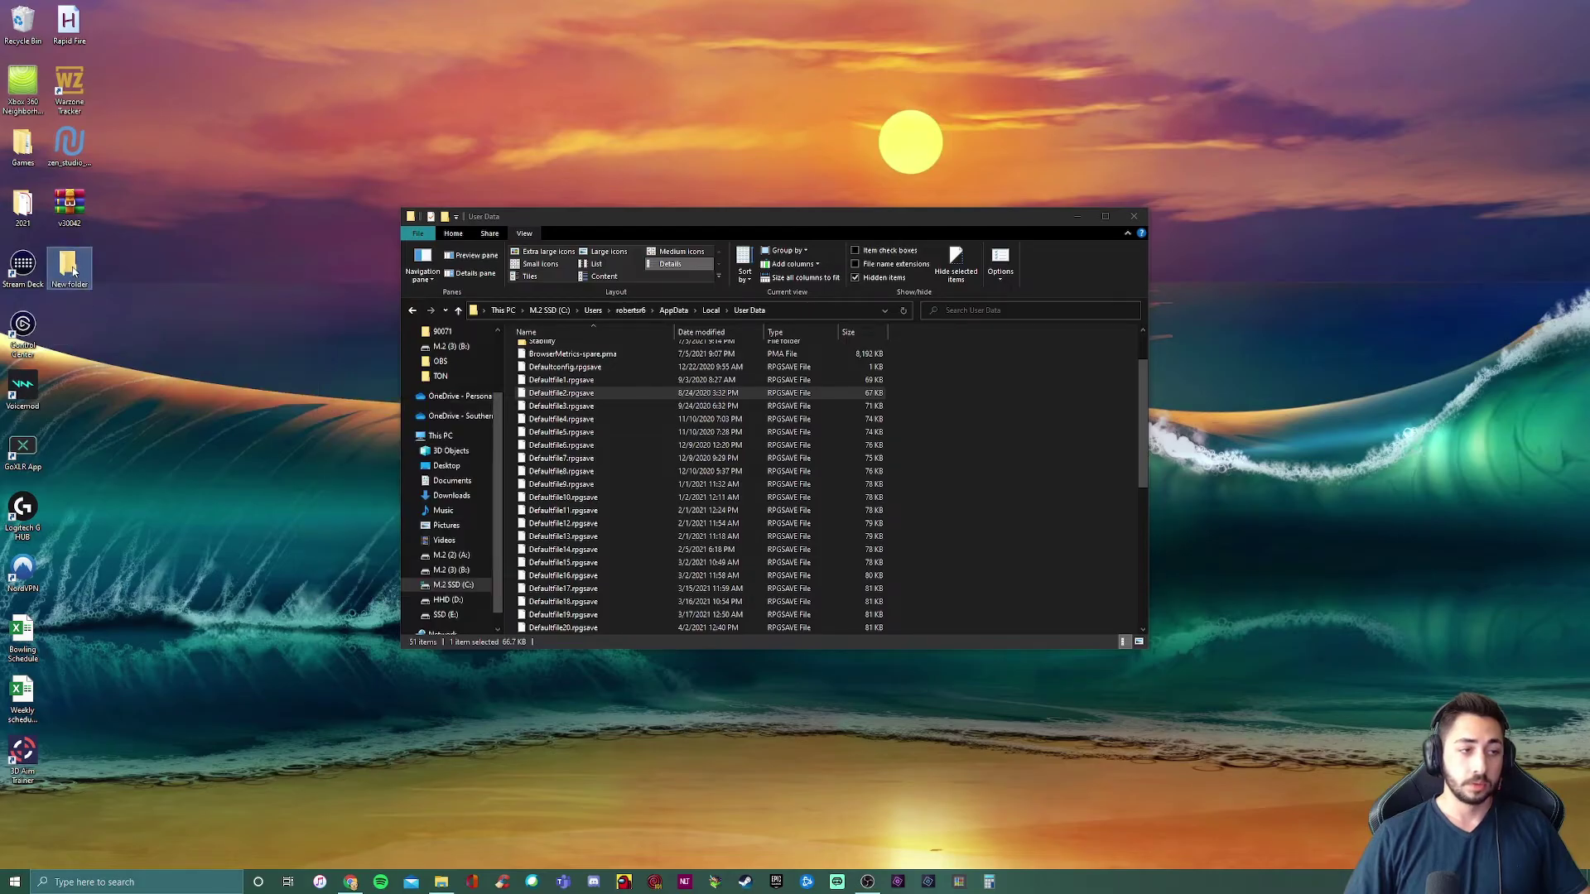
right_click(73, 268)
click(126, 518)
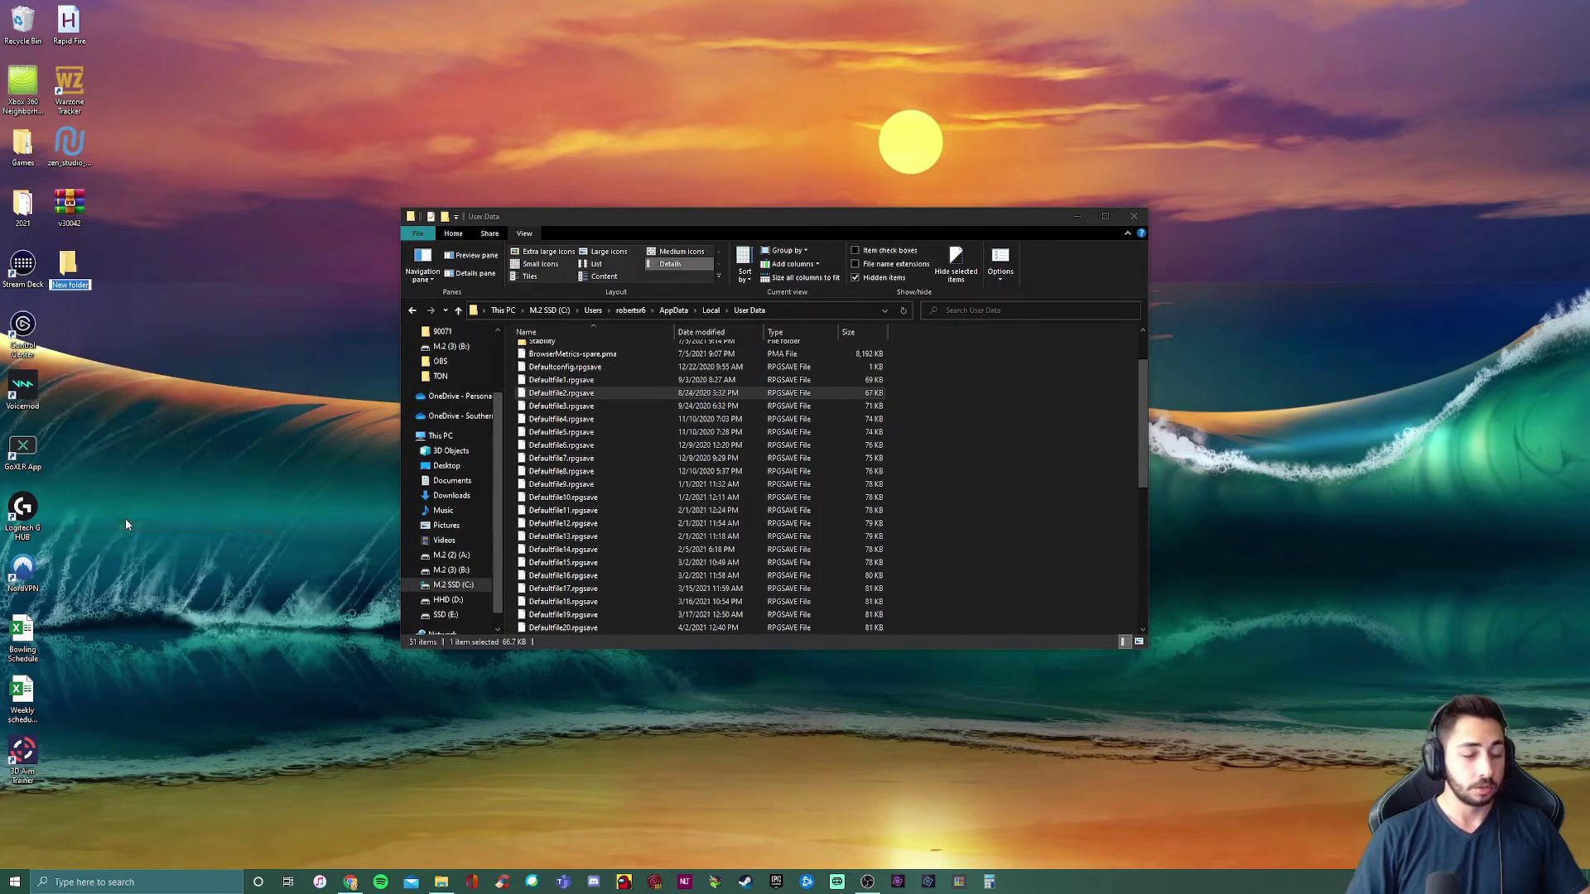
text(Sk)
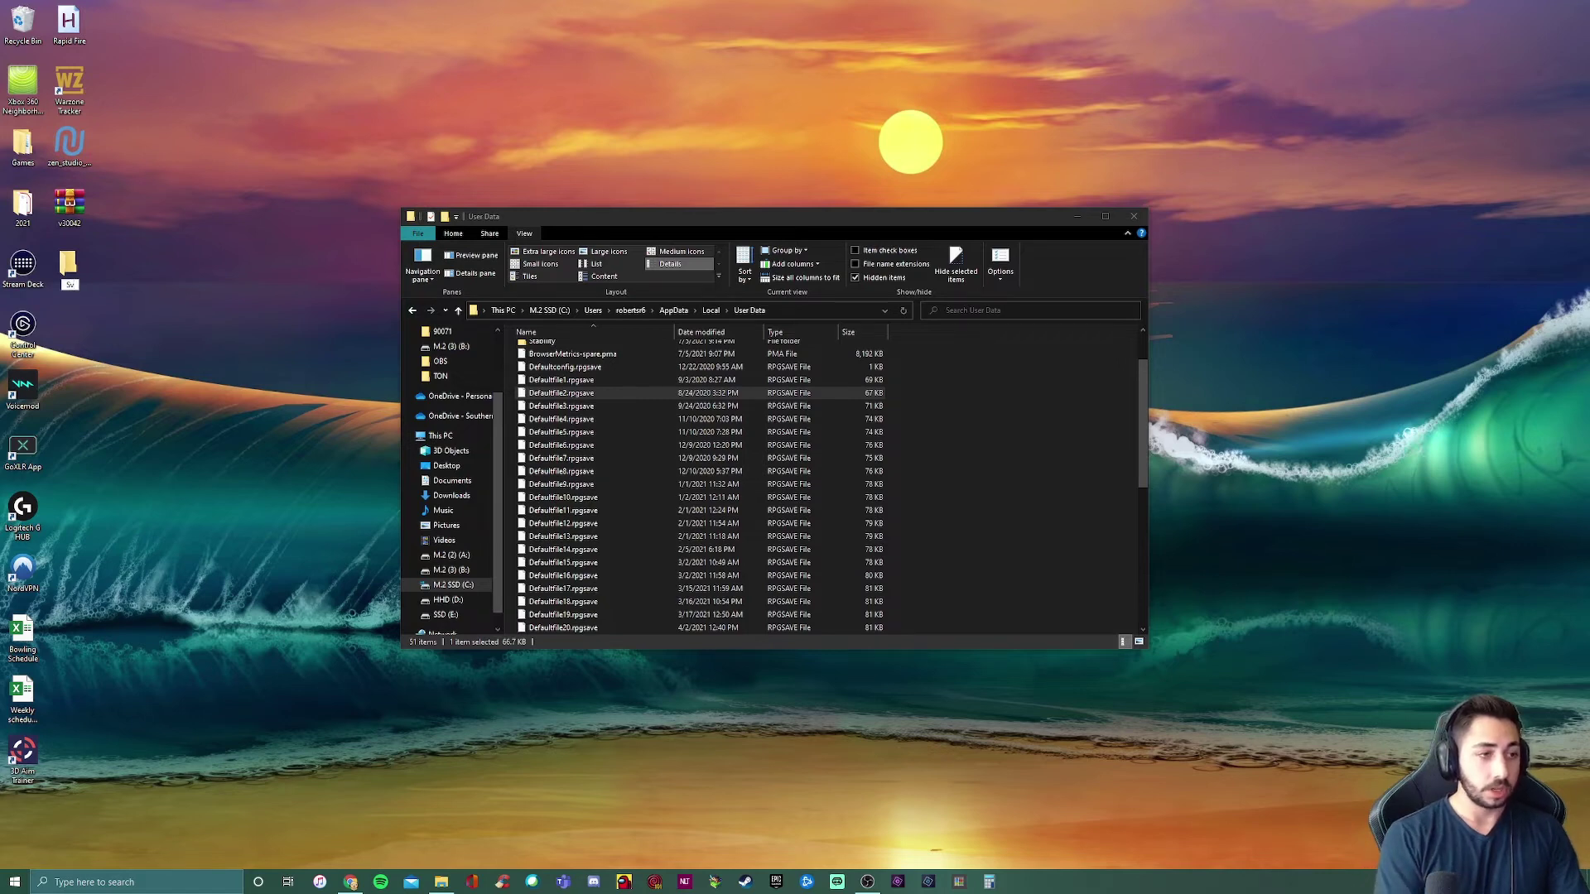
text(e Data 2)
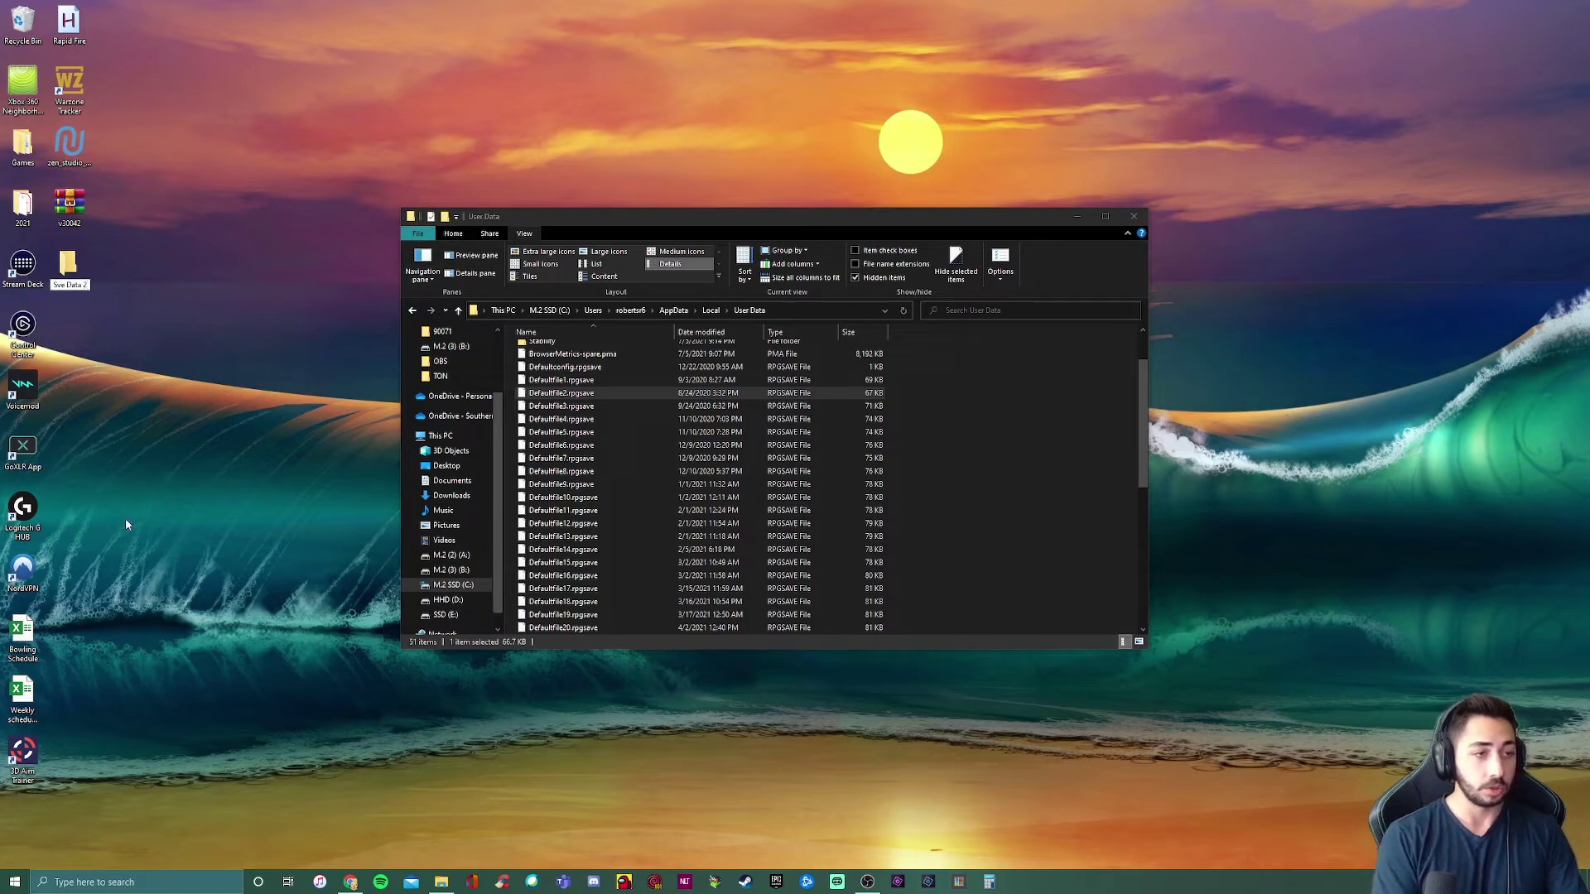
key(Return)
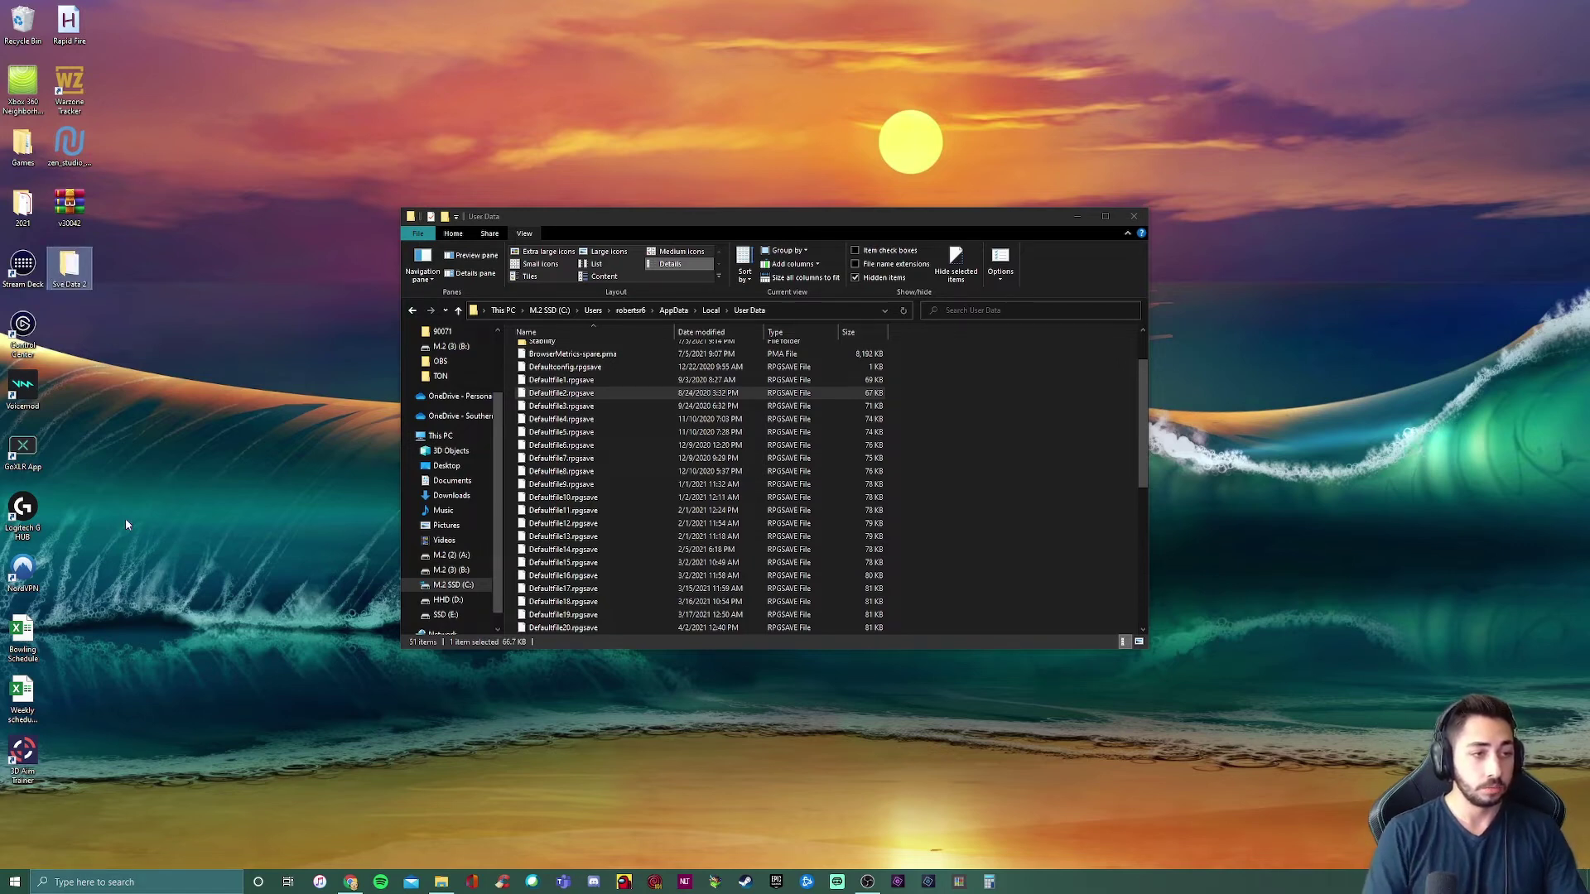
- Open Sve Data 2 to check the Defaultfile2.rpgsave backup, then close it
double_click(86, 271)
drag(1061, 249, 1206, 242)
click(1295, 226)
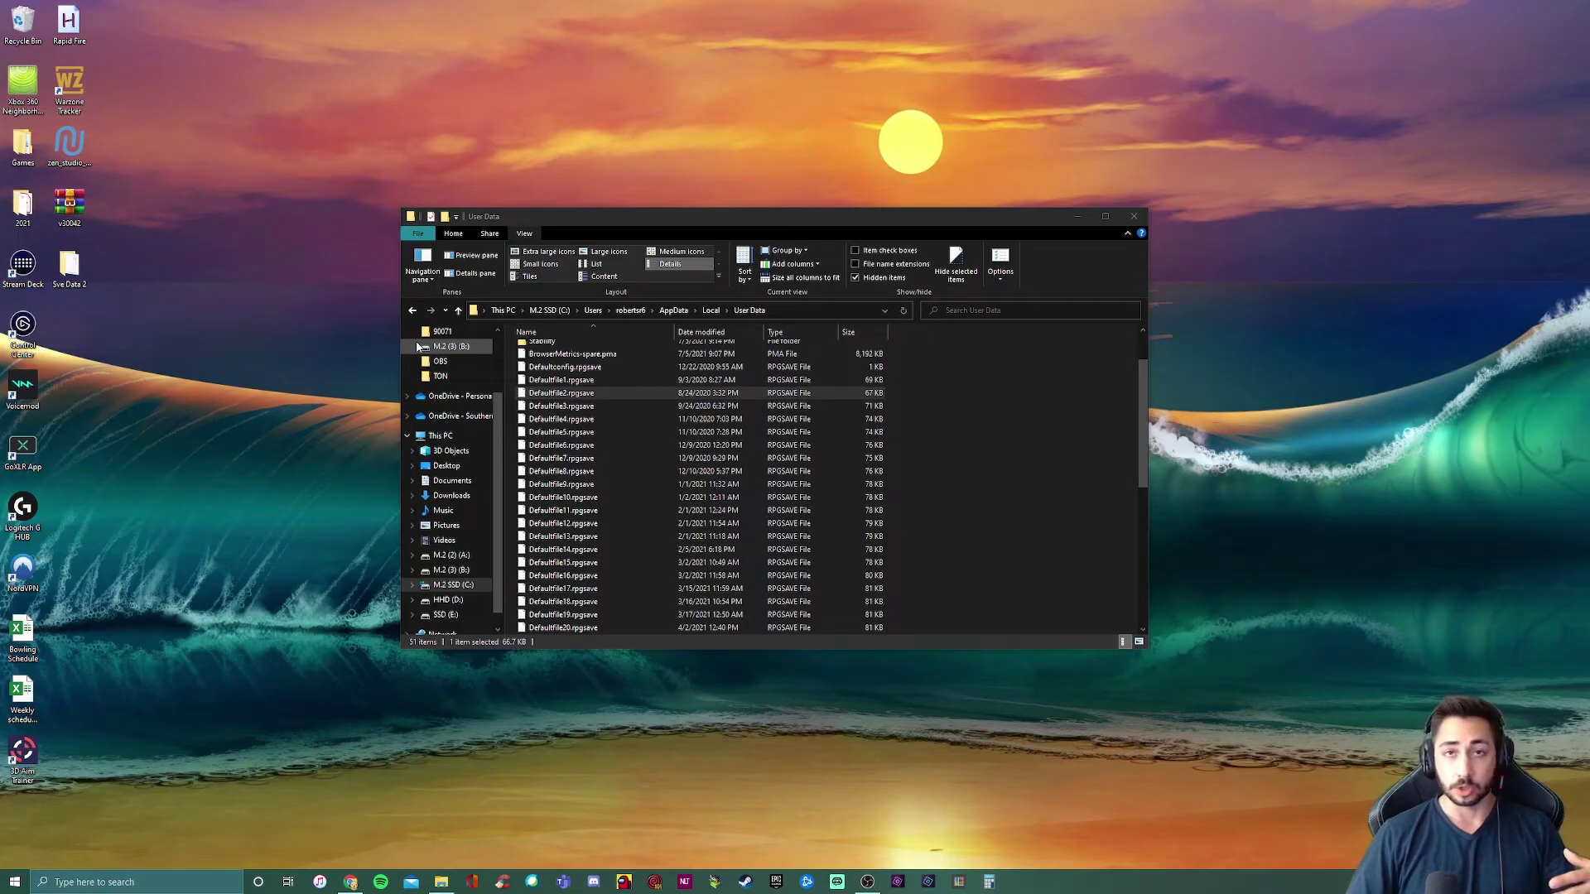
- Drag Defaultfile4.rpgsave out of v30042.zip in WinRAR onto the desktop, then close WinRAR
double_click(80, 193)
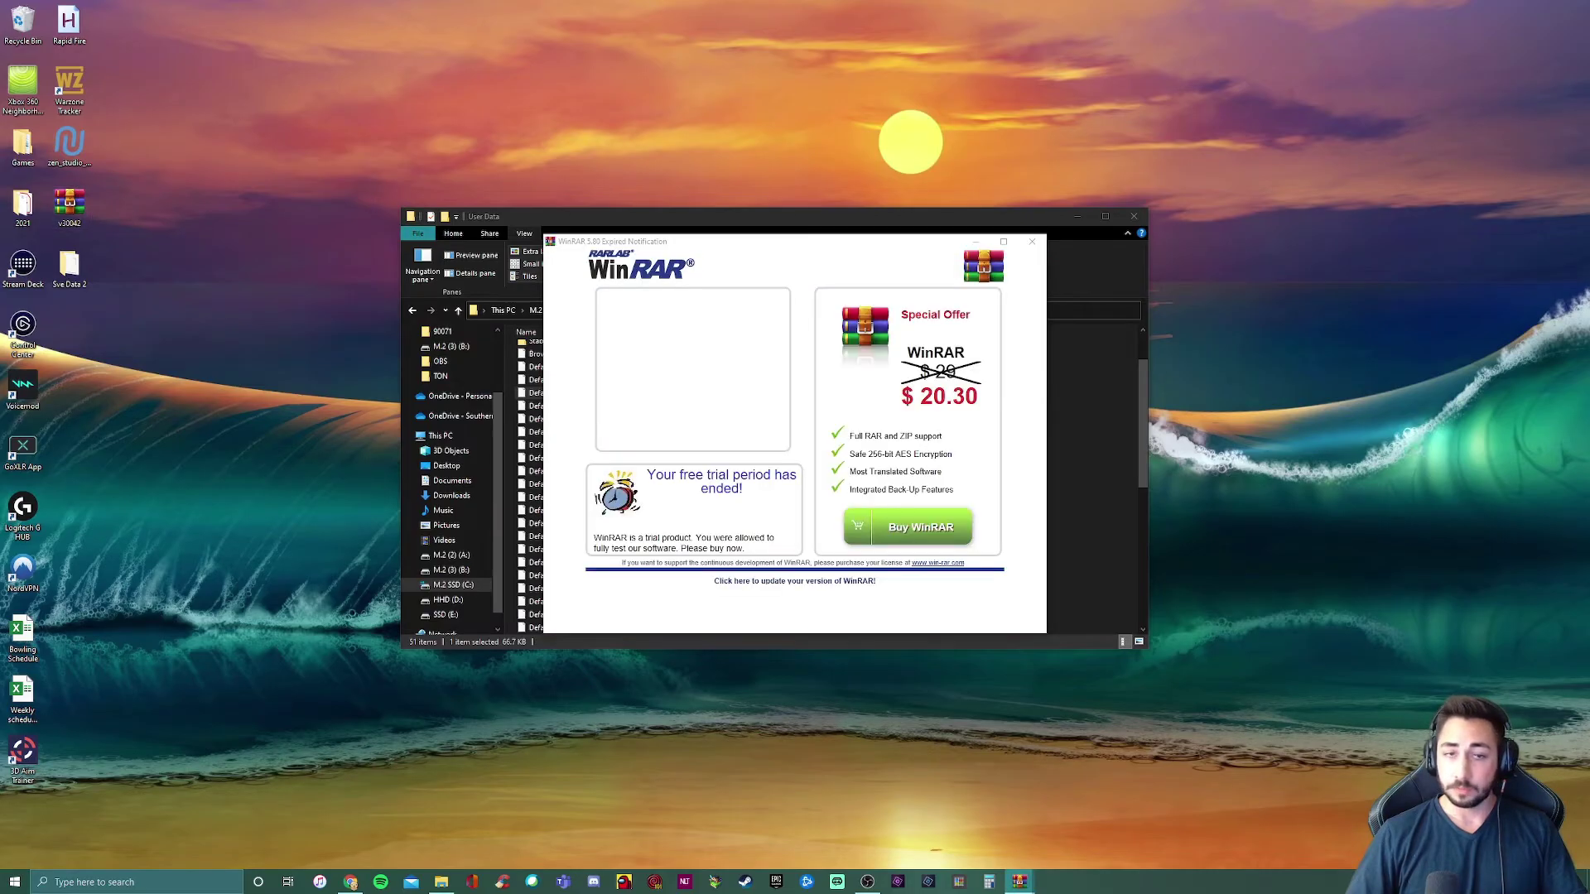
drag(1388, 220, 891, 232)
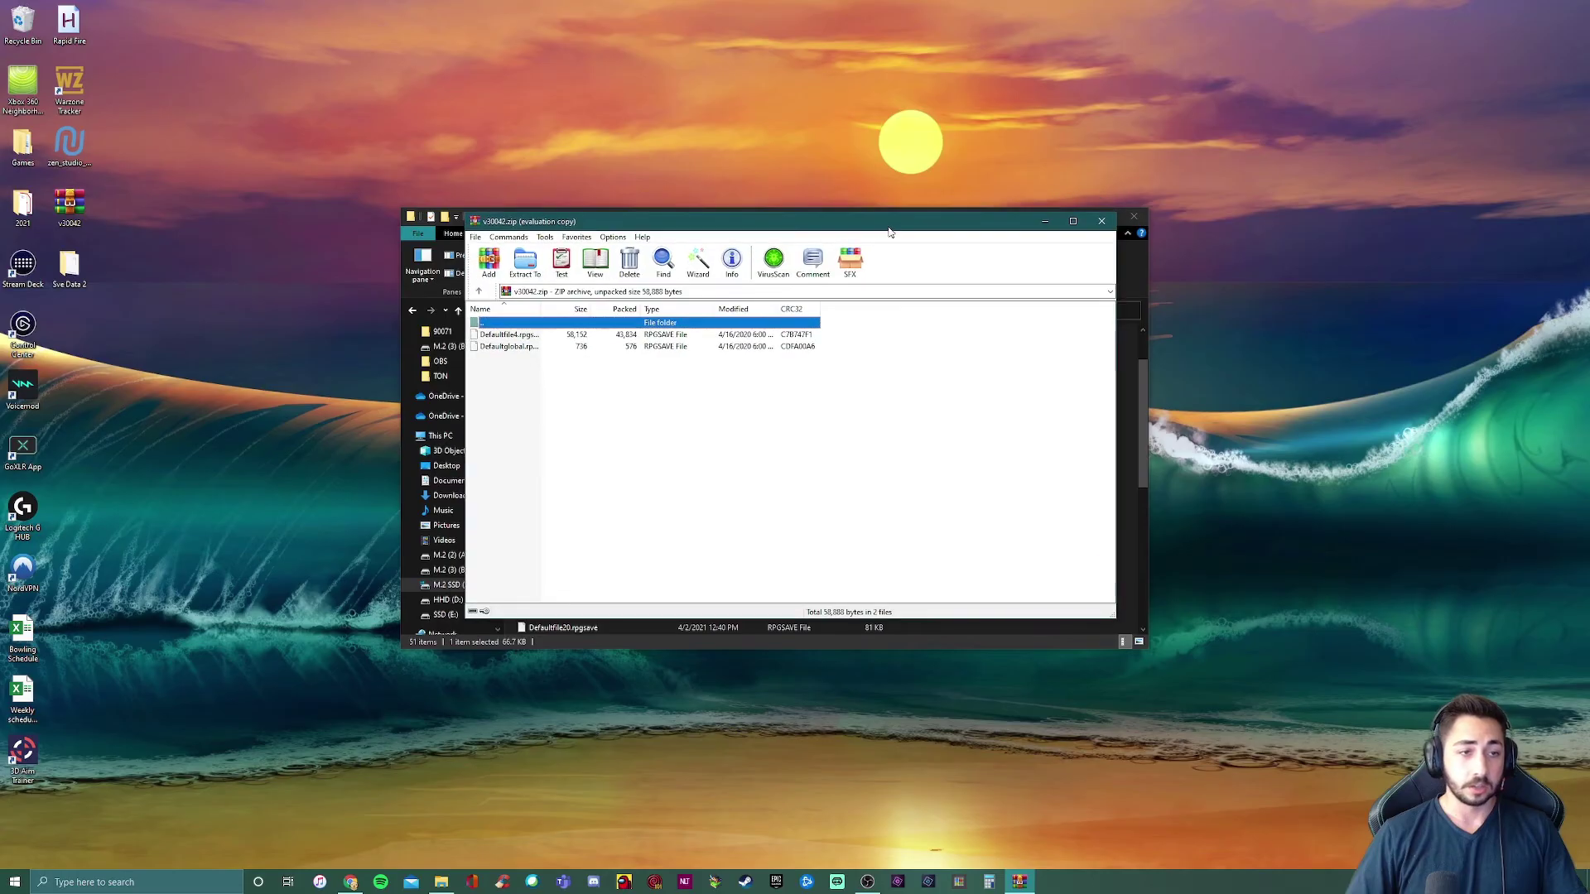
key(Down)
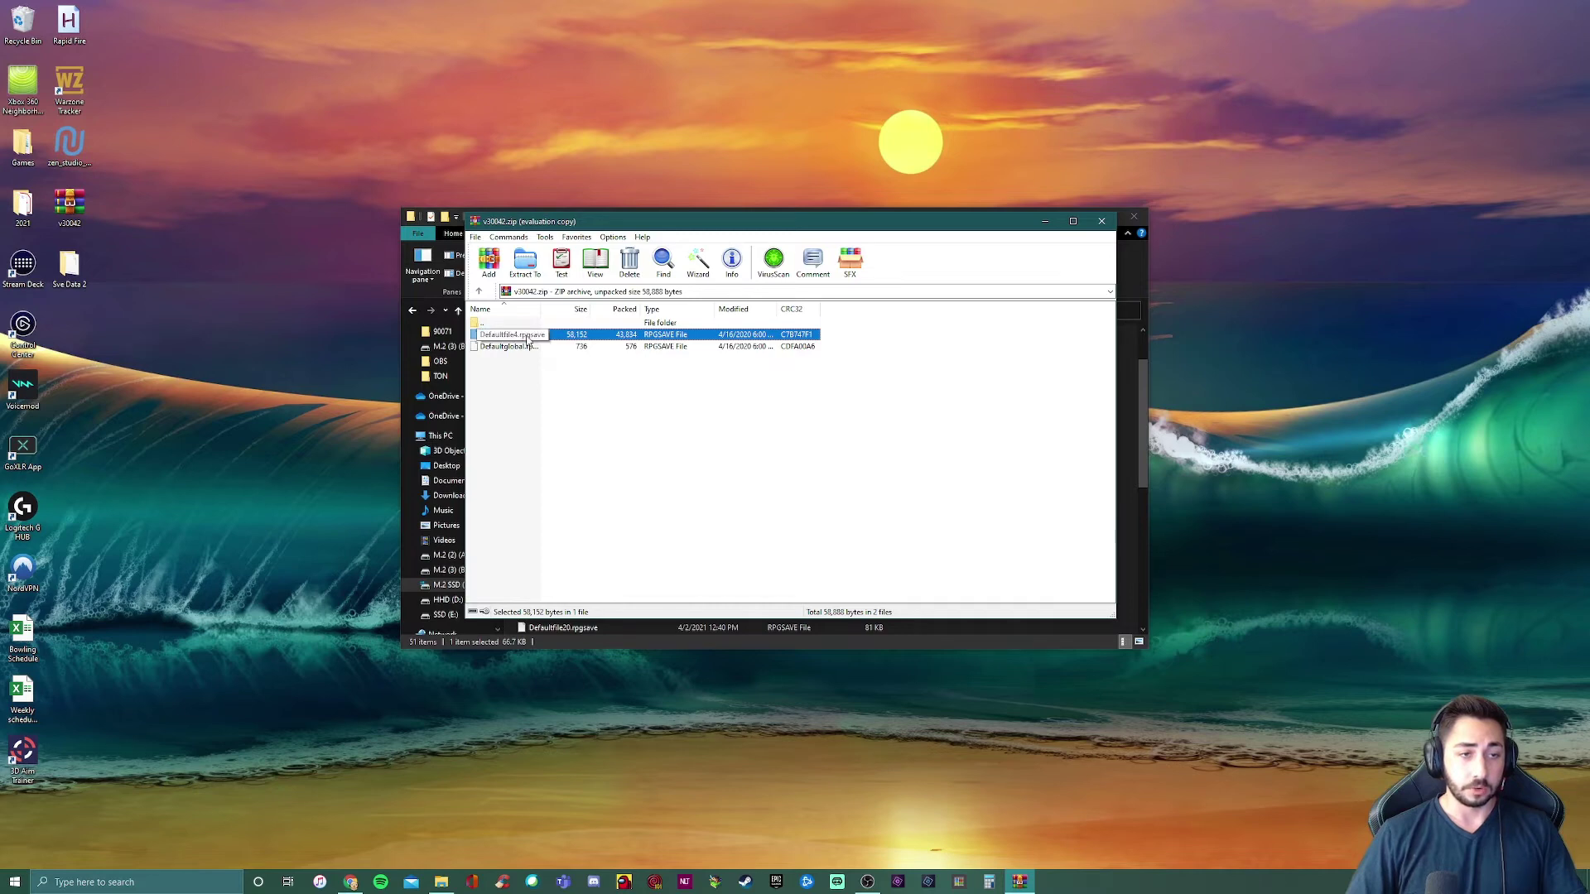
drag(656, 225, 990, 139)
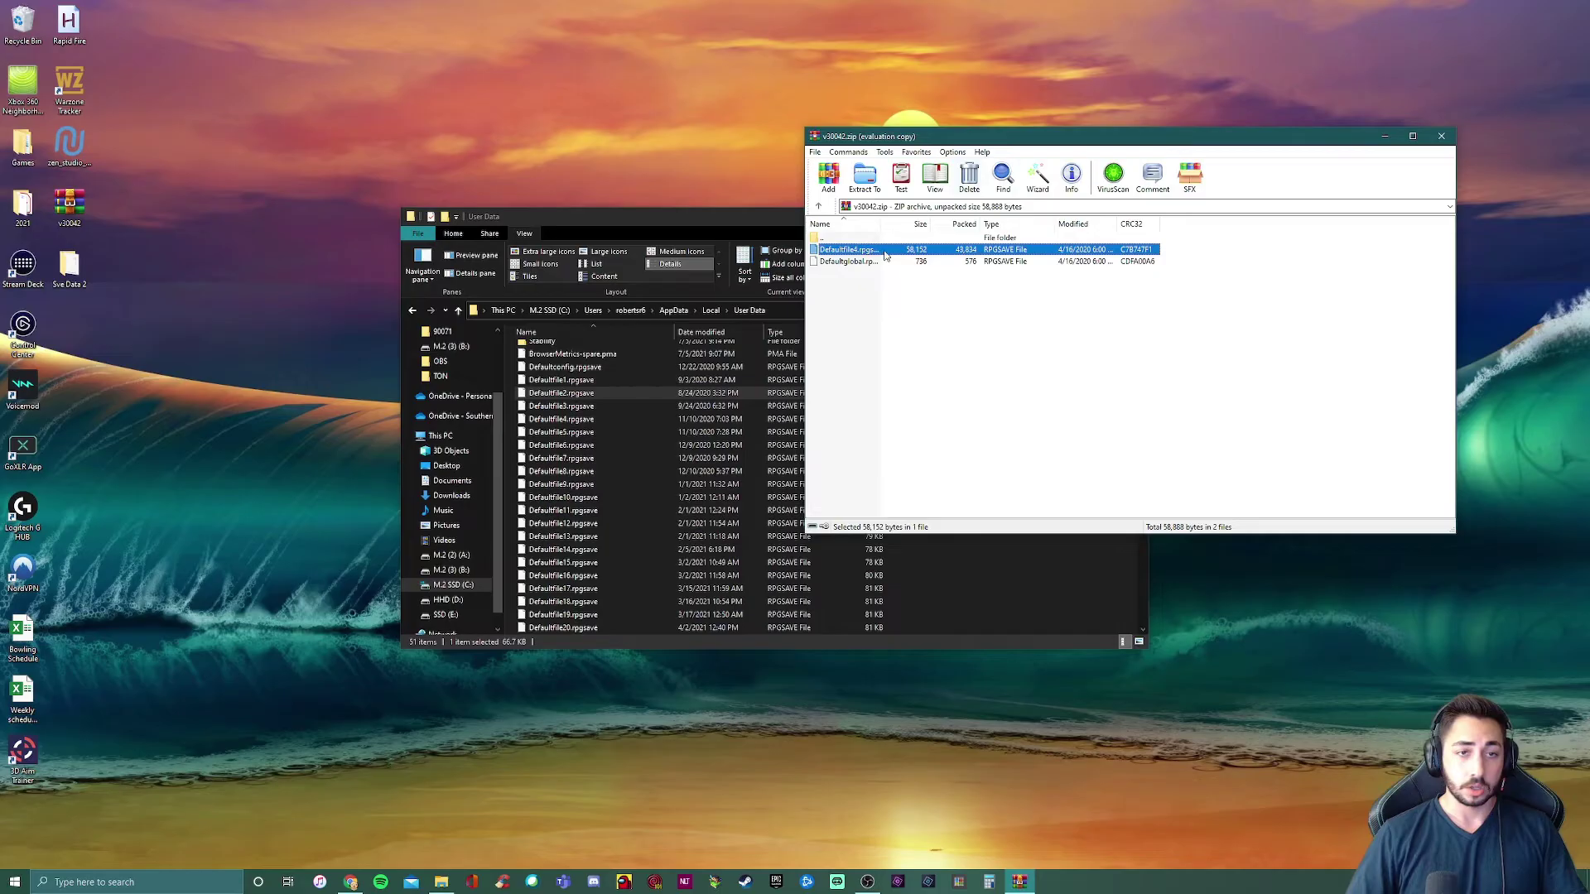
drag(88, 338, 92, 336)
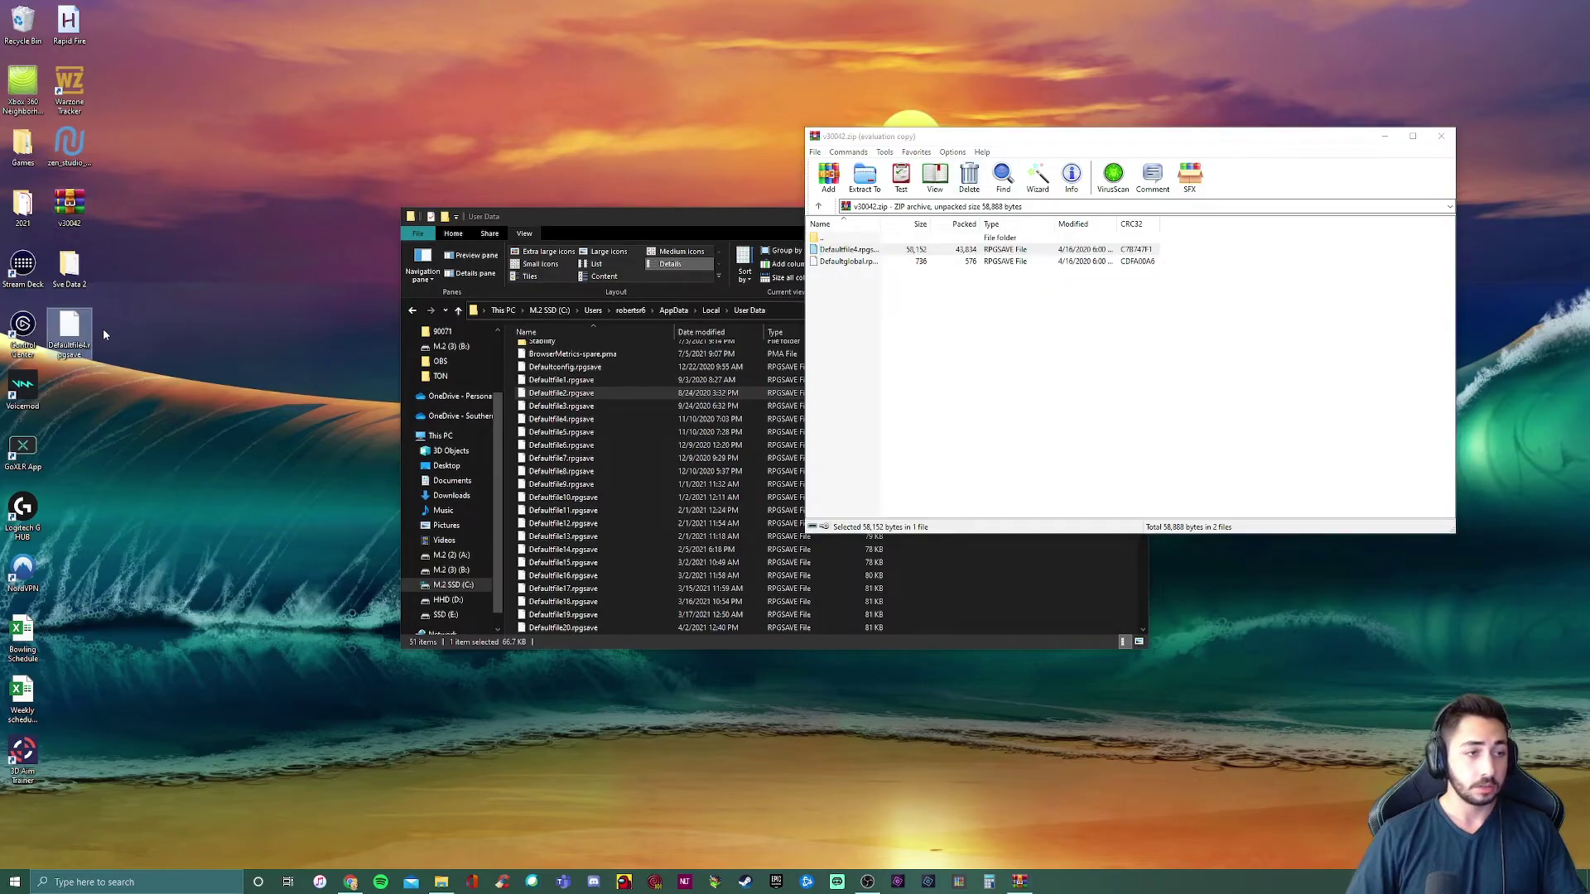
drag(1138, 142, 789, 239)
click(1093, 234)
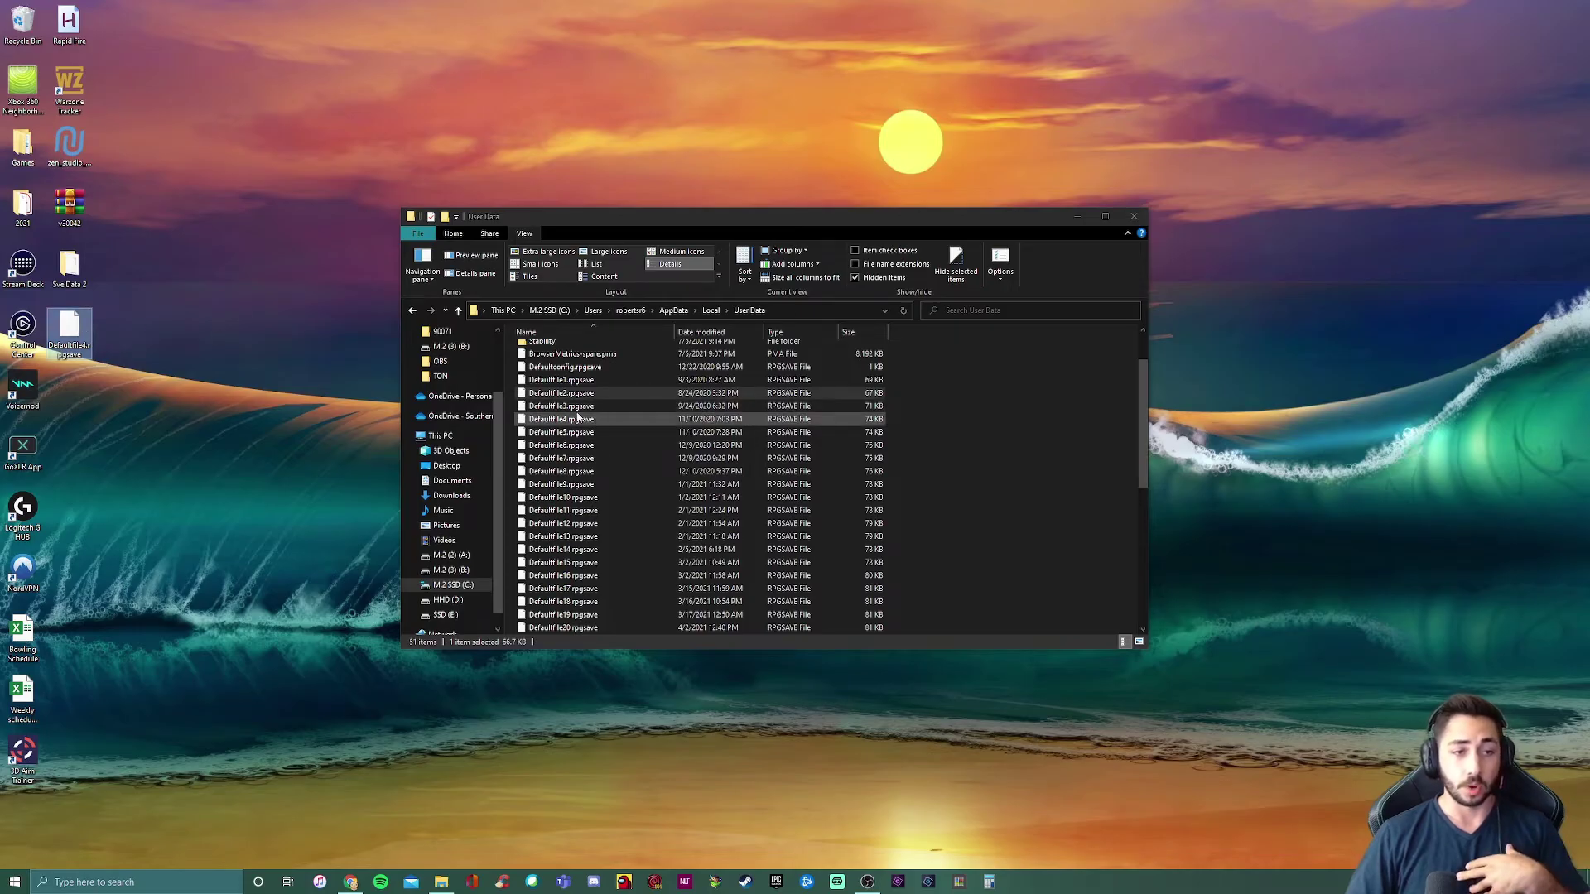
- Delete the old Defaultfile2.rpgsave backup from Sve Data 2
double_click(69, 269)
drag(817, 207, 1009, 199)
right_click(873, 337)
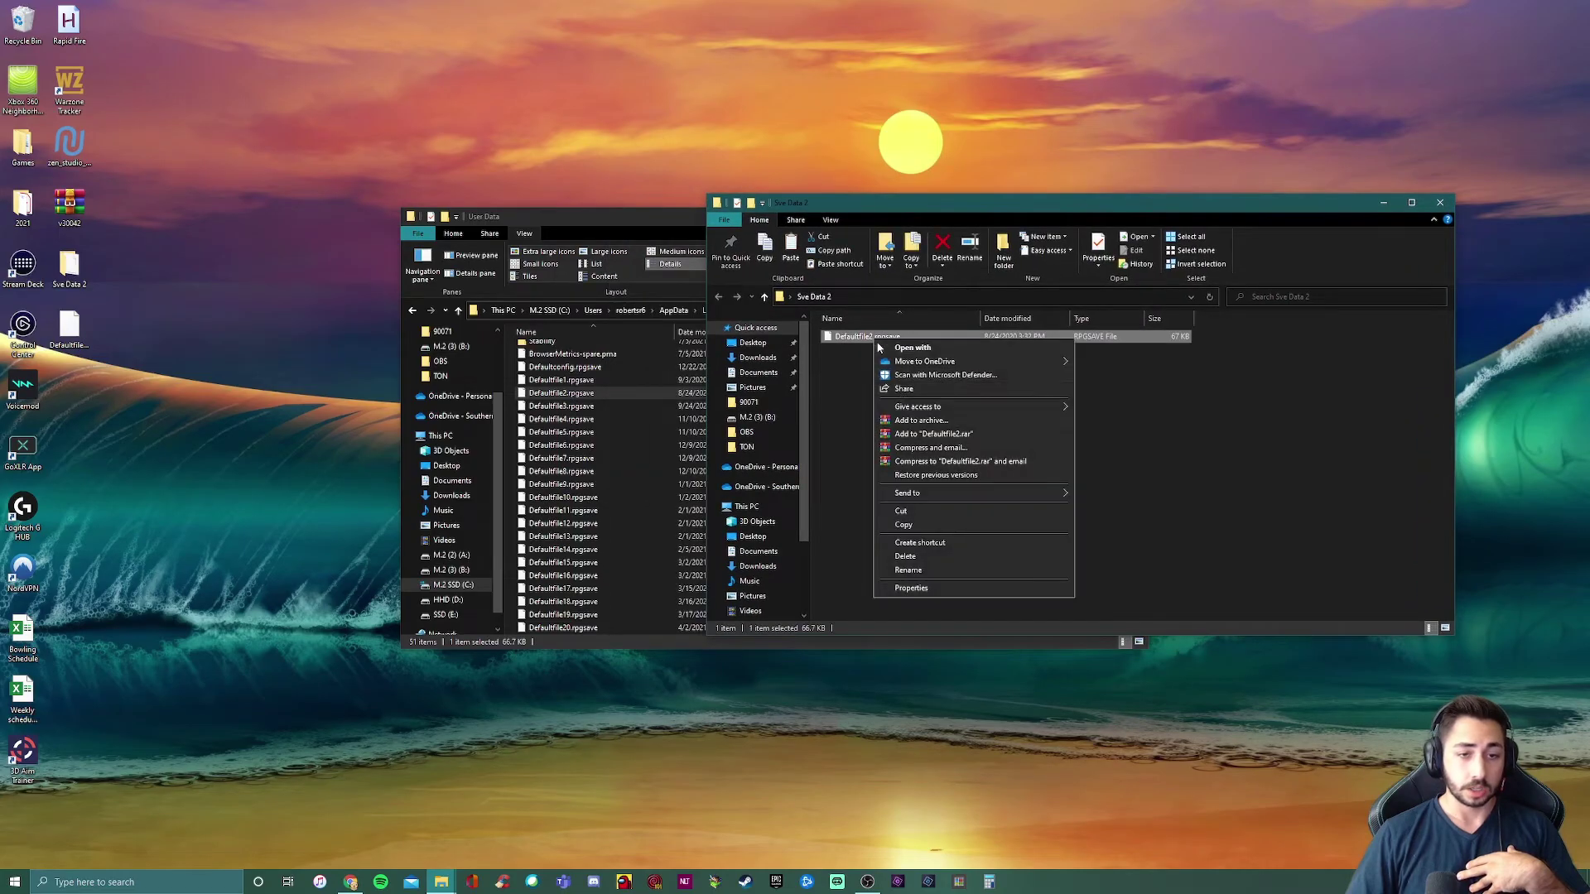
click(906, 559)
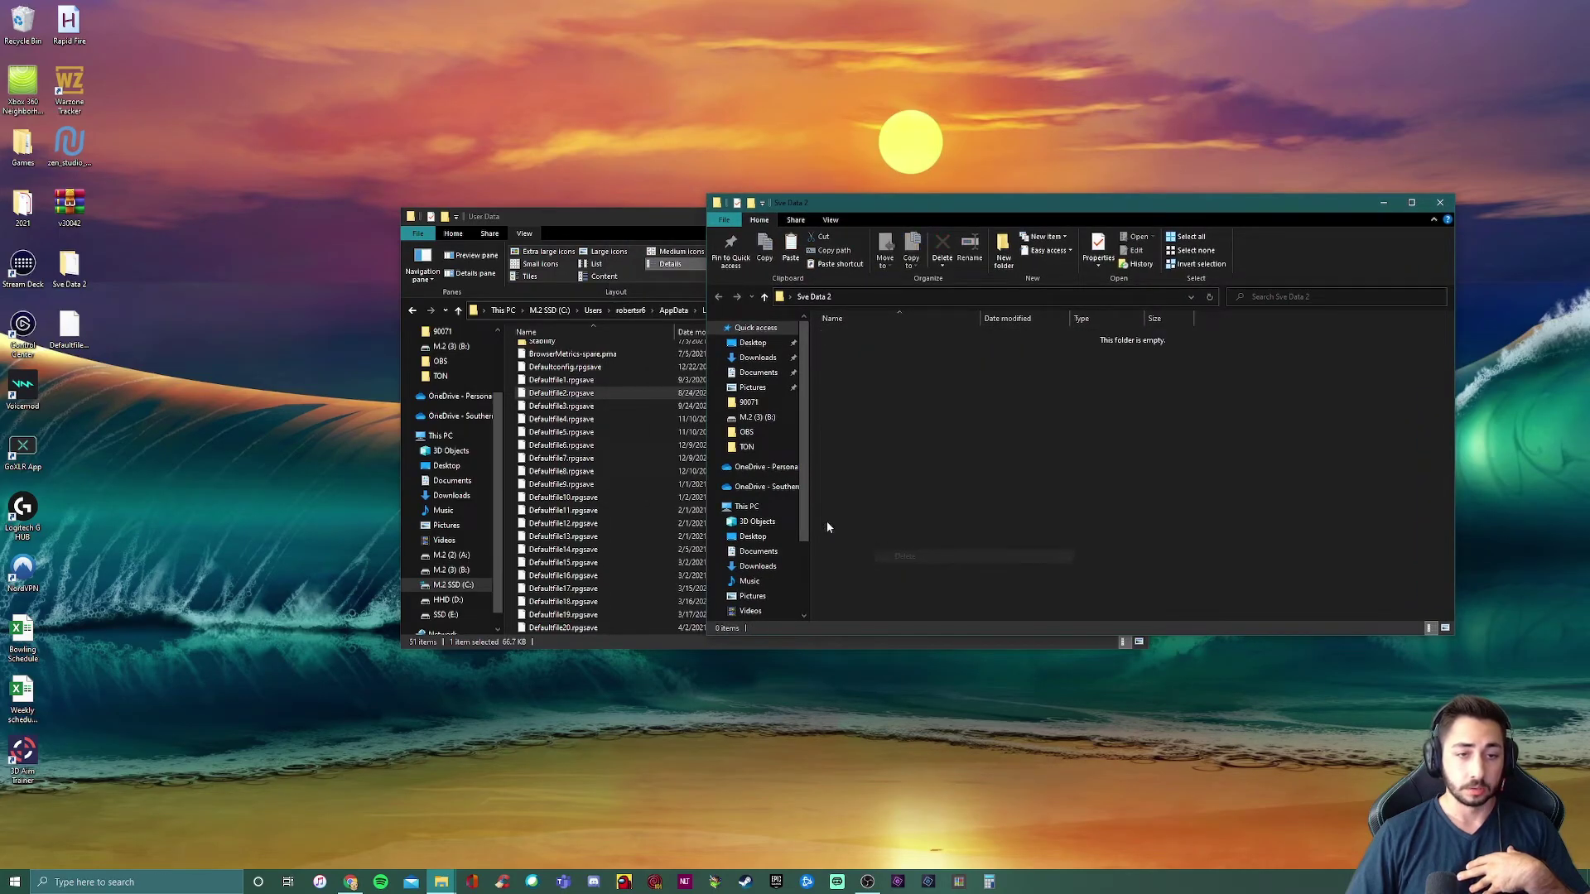
- Paste a copy of User Data's Defaultfile4.rpgsave into Sve Data 2 and close the folder
click(585, 419)
right_click(585, 425)
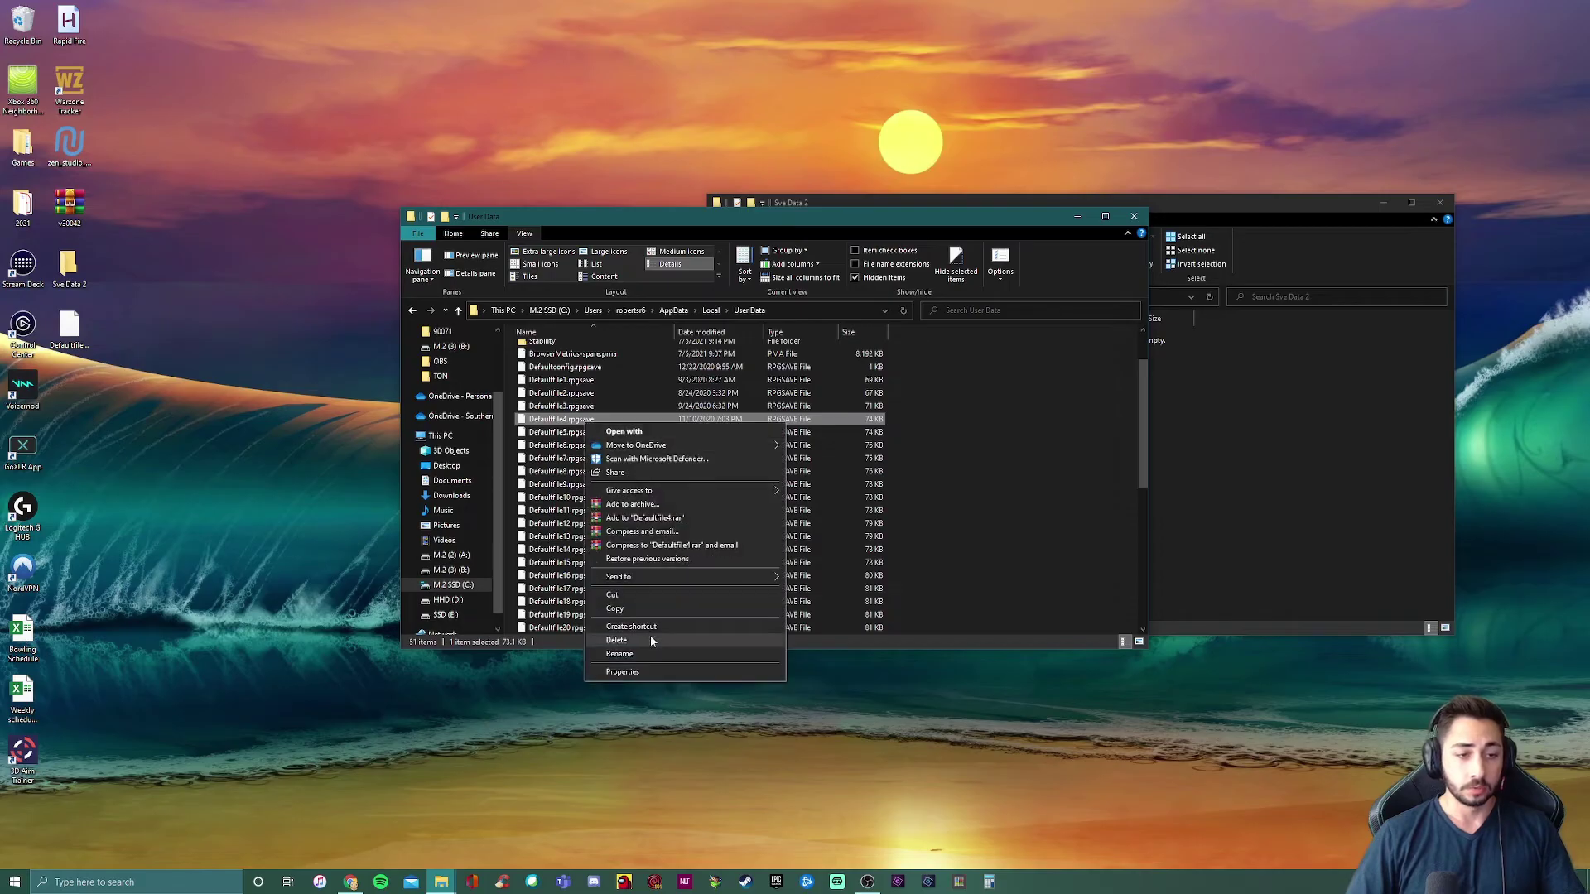
click(650, 609)
right_click(1231, 394)
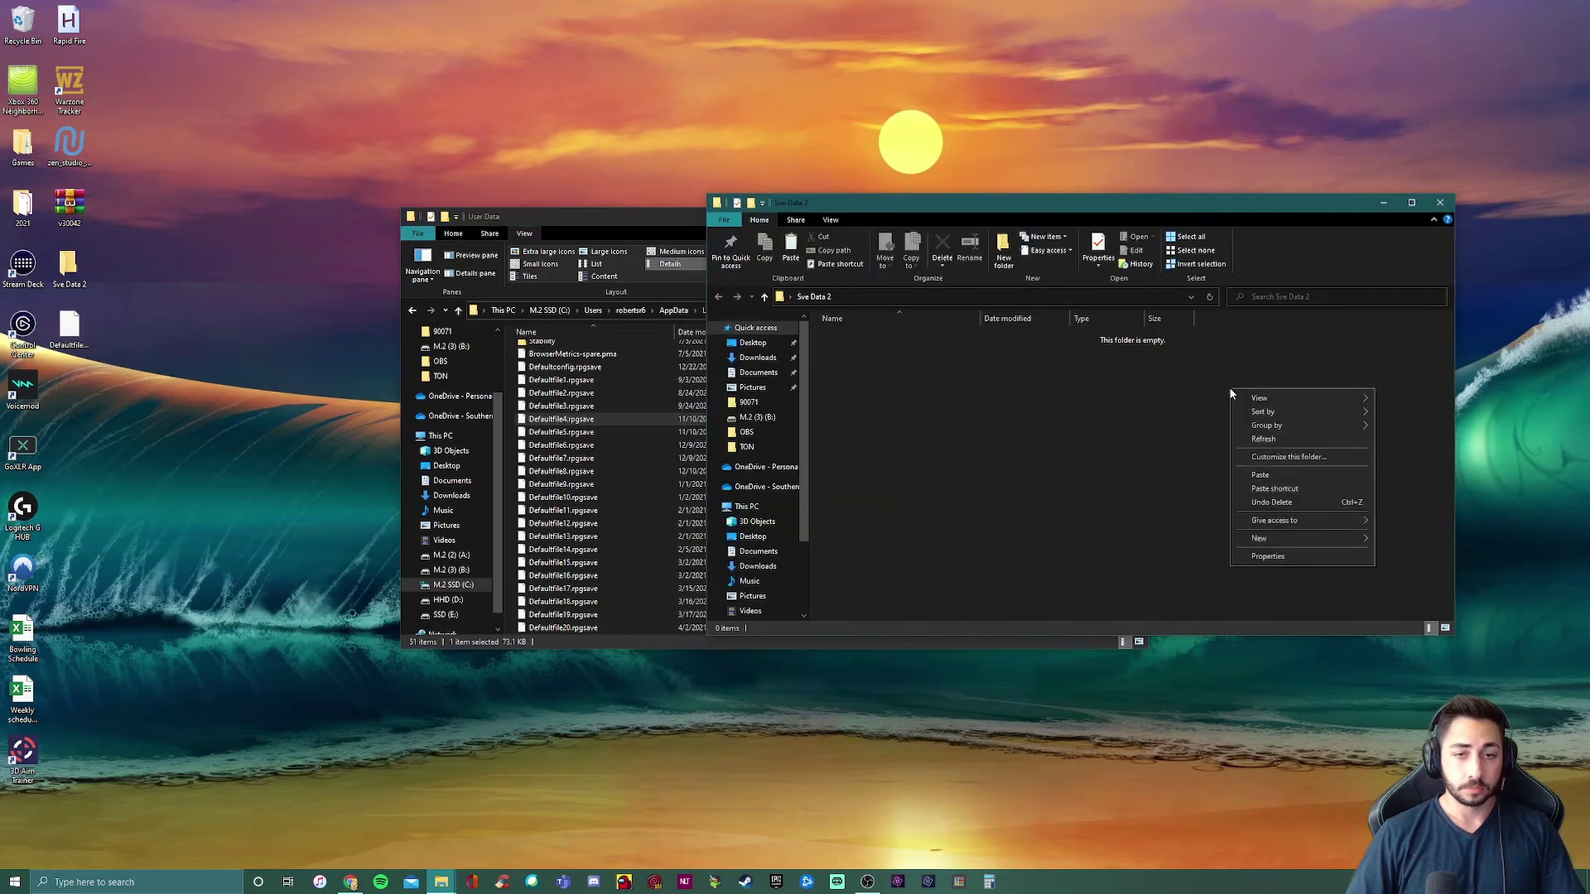
click(1269, 481)
click(1101, 435)
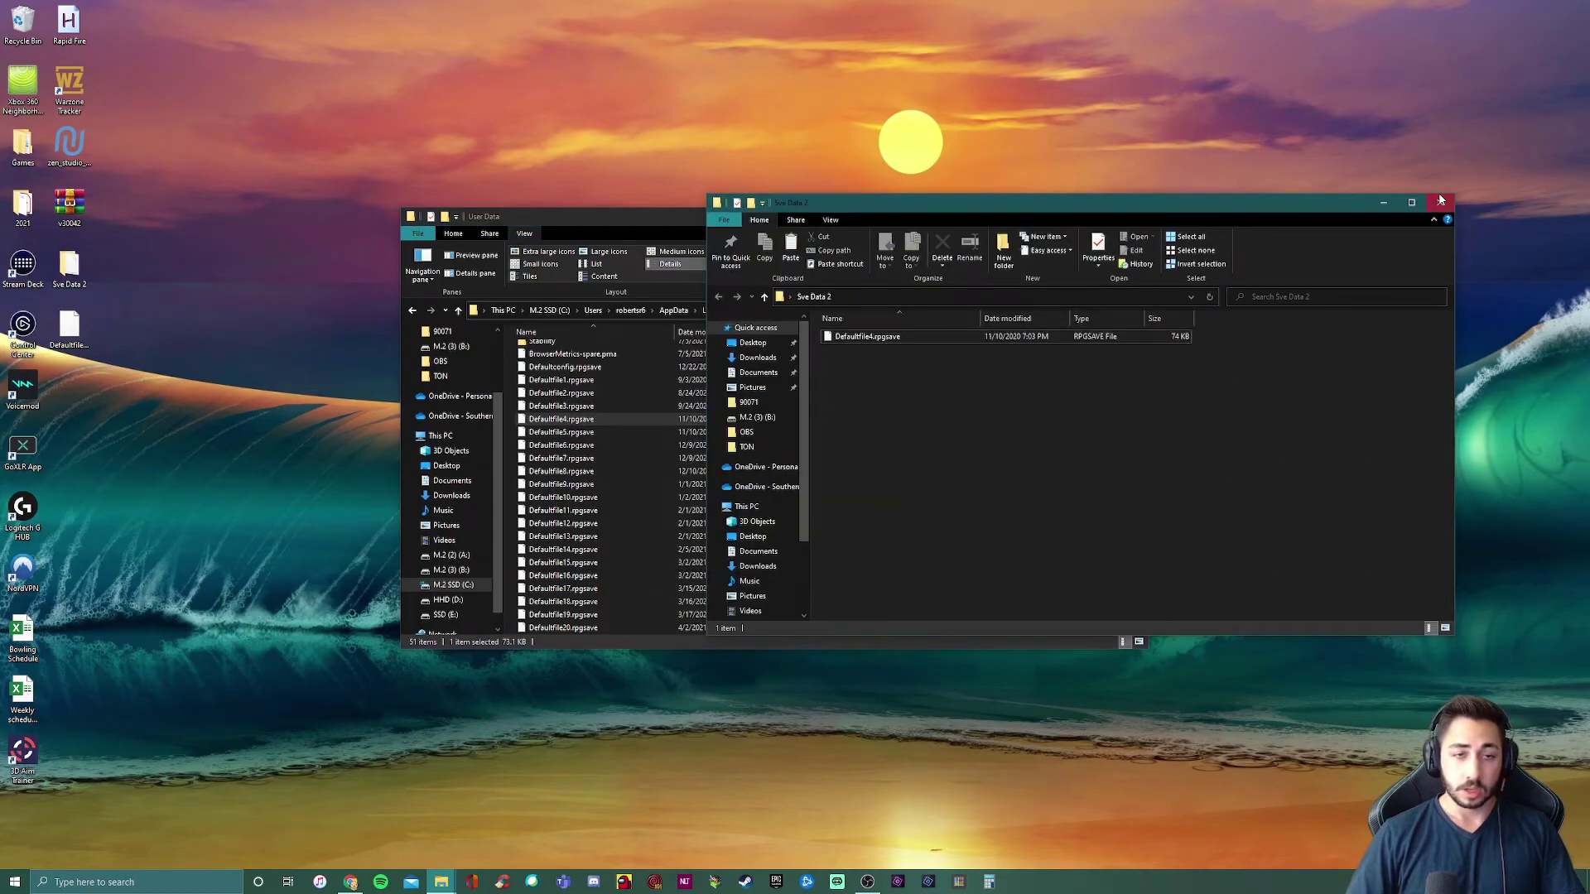
click(1441, 201)
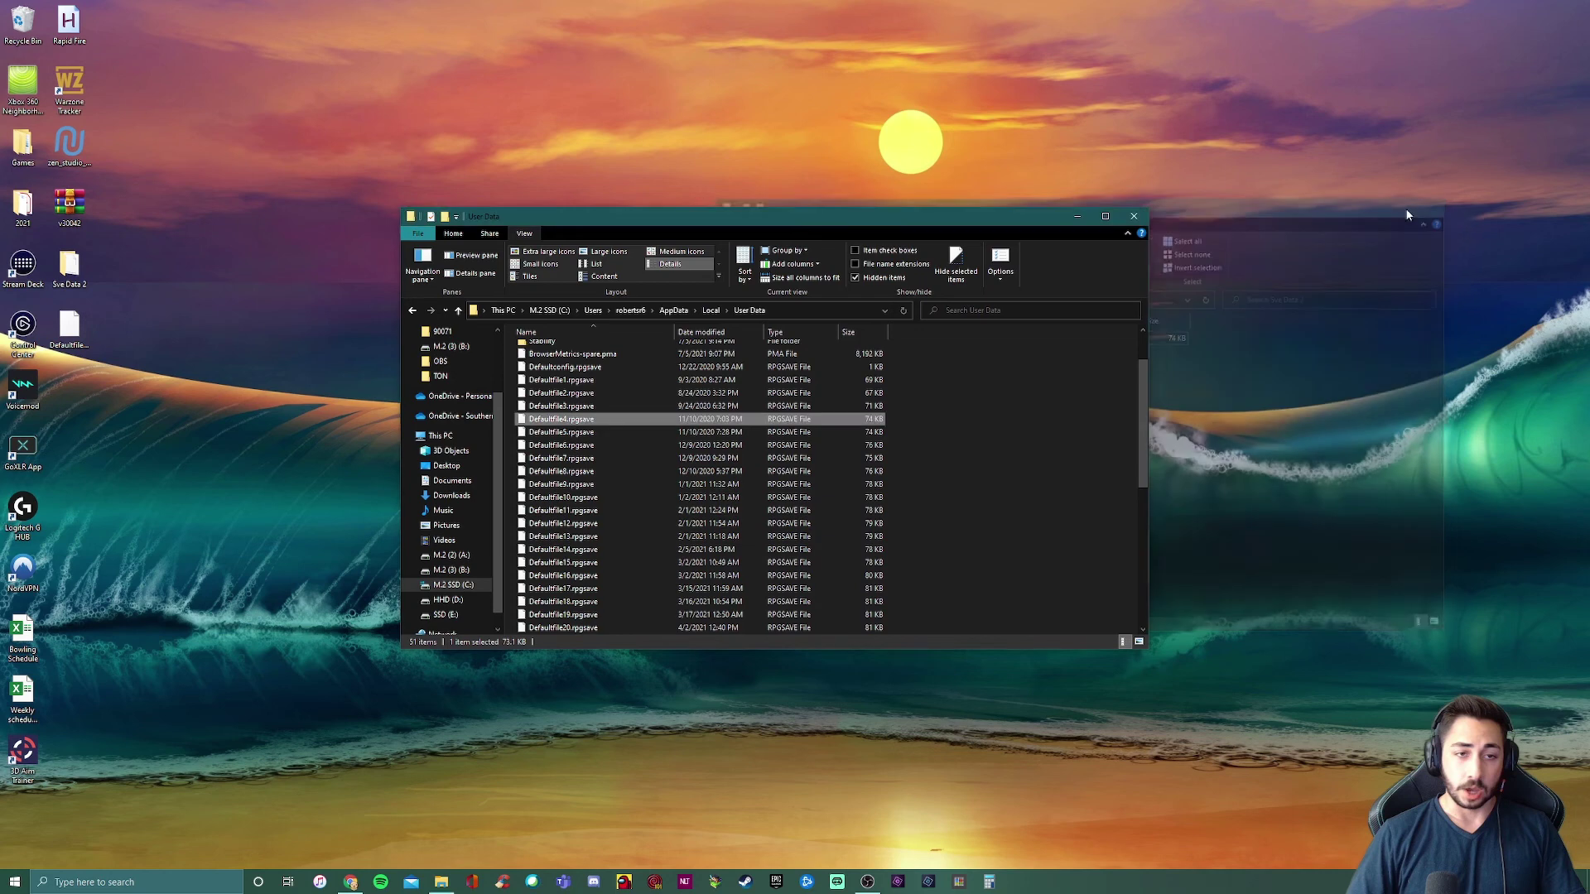
click(563, 393)
mouse_move(125, 341)
mouse_down()
mouse_move(87, 325)
mouse_move(130, 315)
mouse_up()
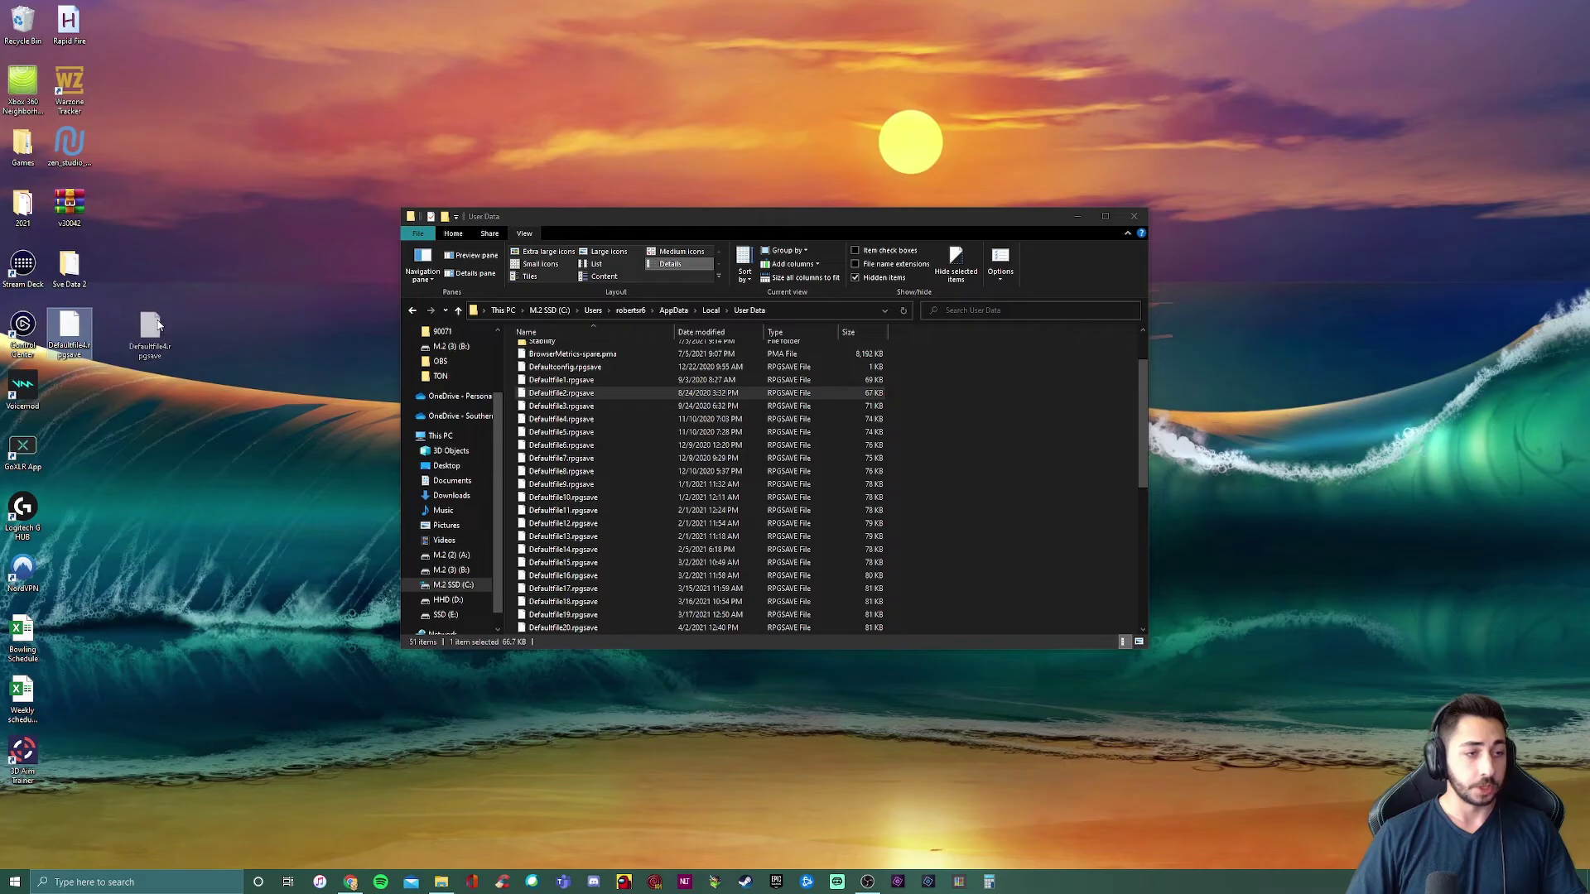
- Copy the downloaded Defaultfile4.rpgsave from the desktop
right_click(85, 327)
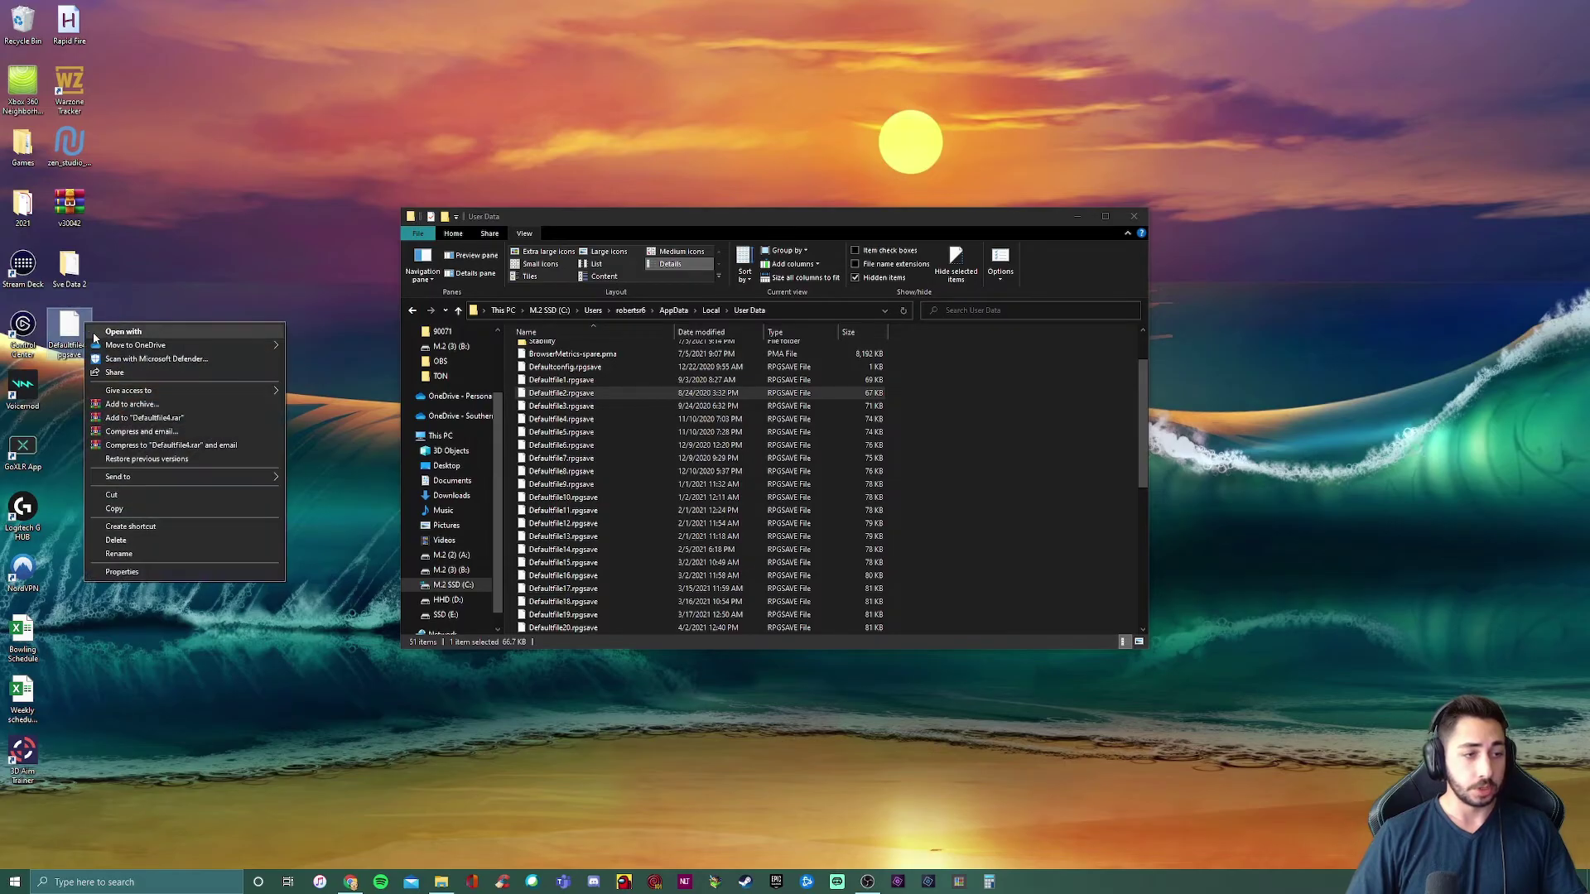
click(156, 504)
drag(69, 335, 139, 320)
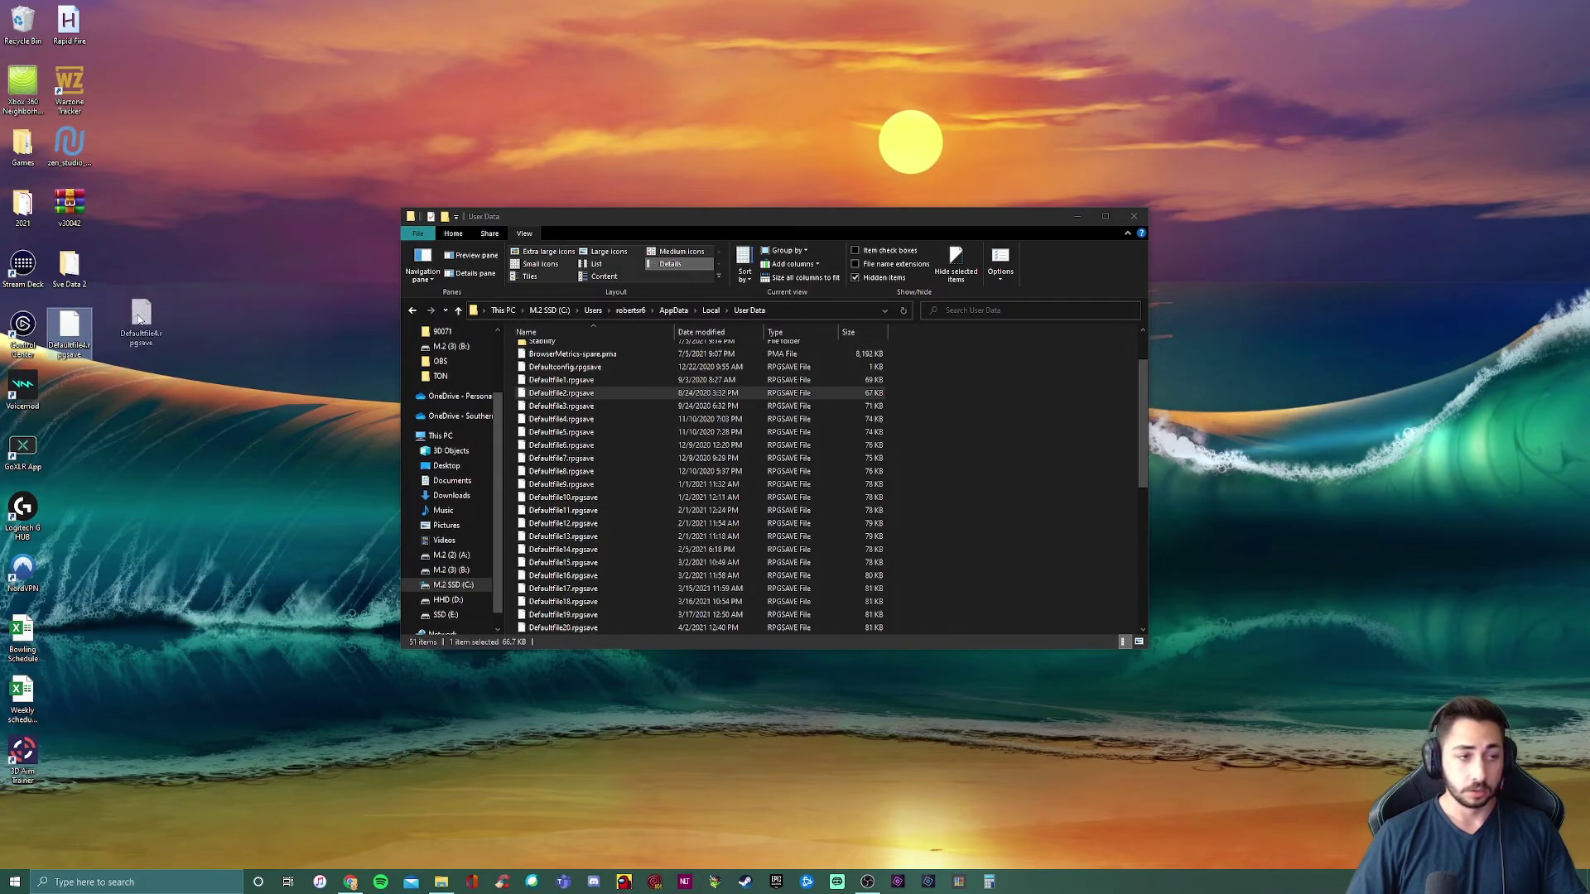
- Paste it into User Data, replacing the existing Defaultfile4.rpgsave, and close the folder
right_click(988, 436)
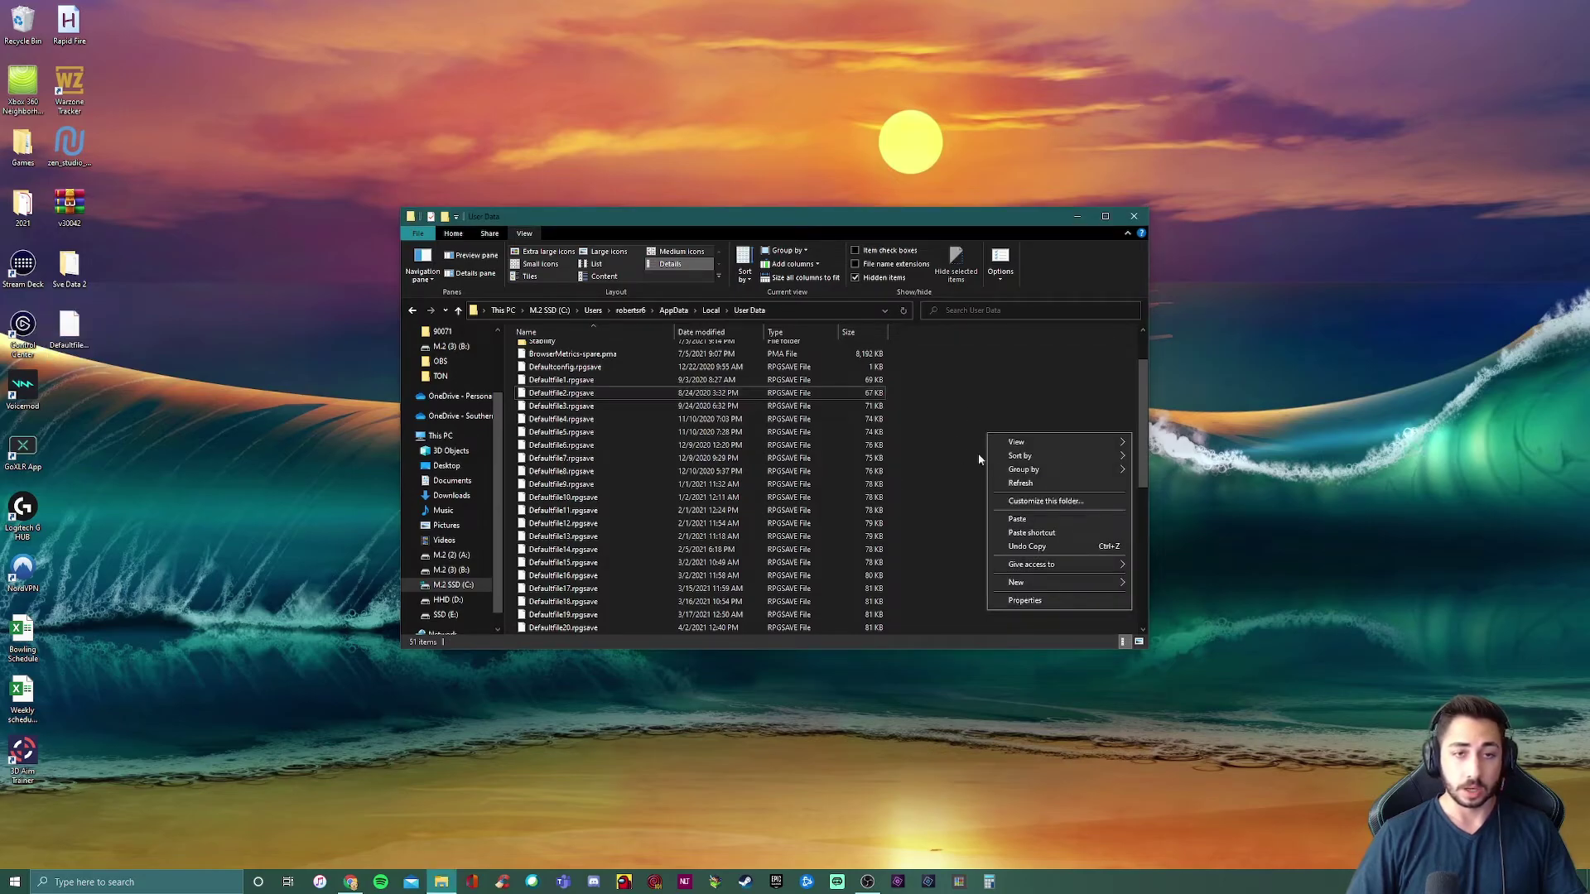
click(1041, 520)
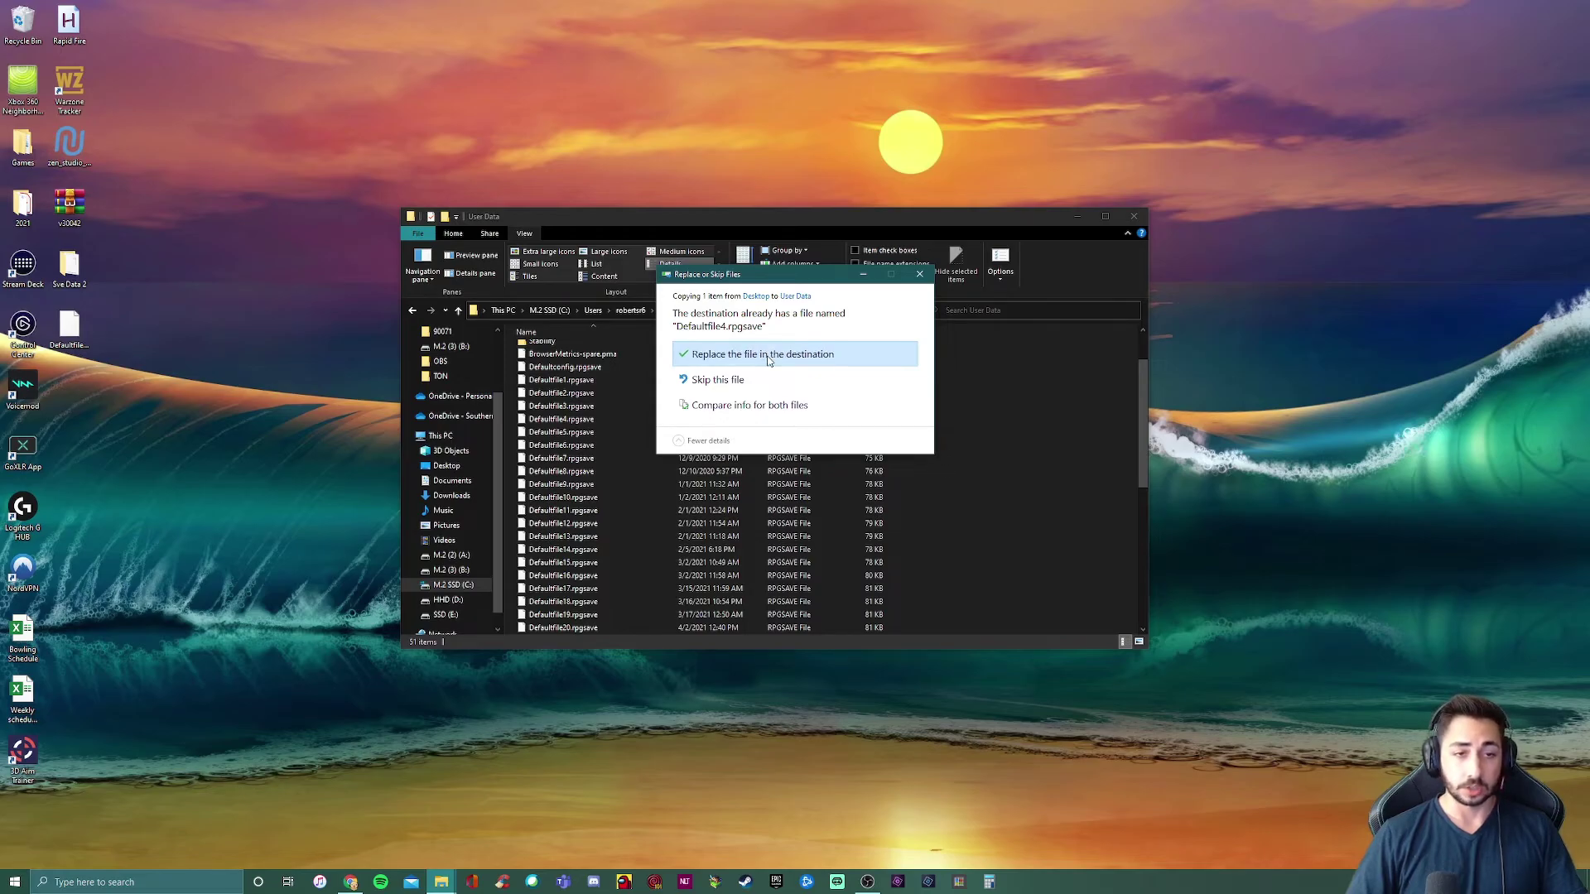
click(767, 355)
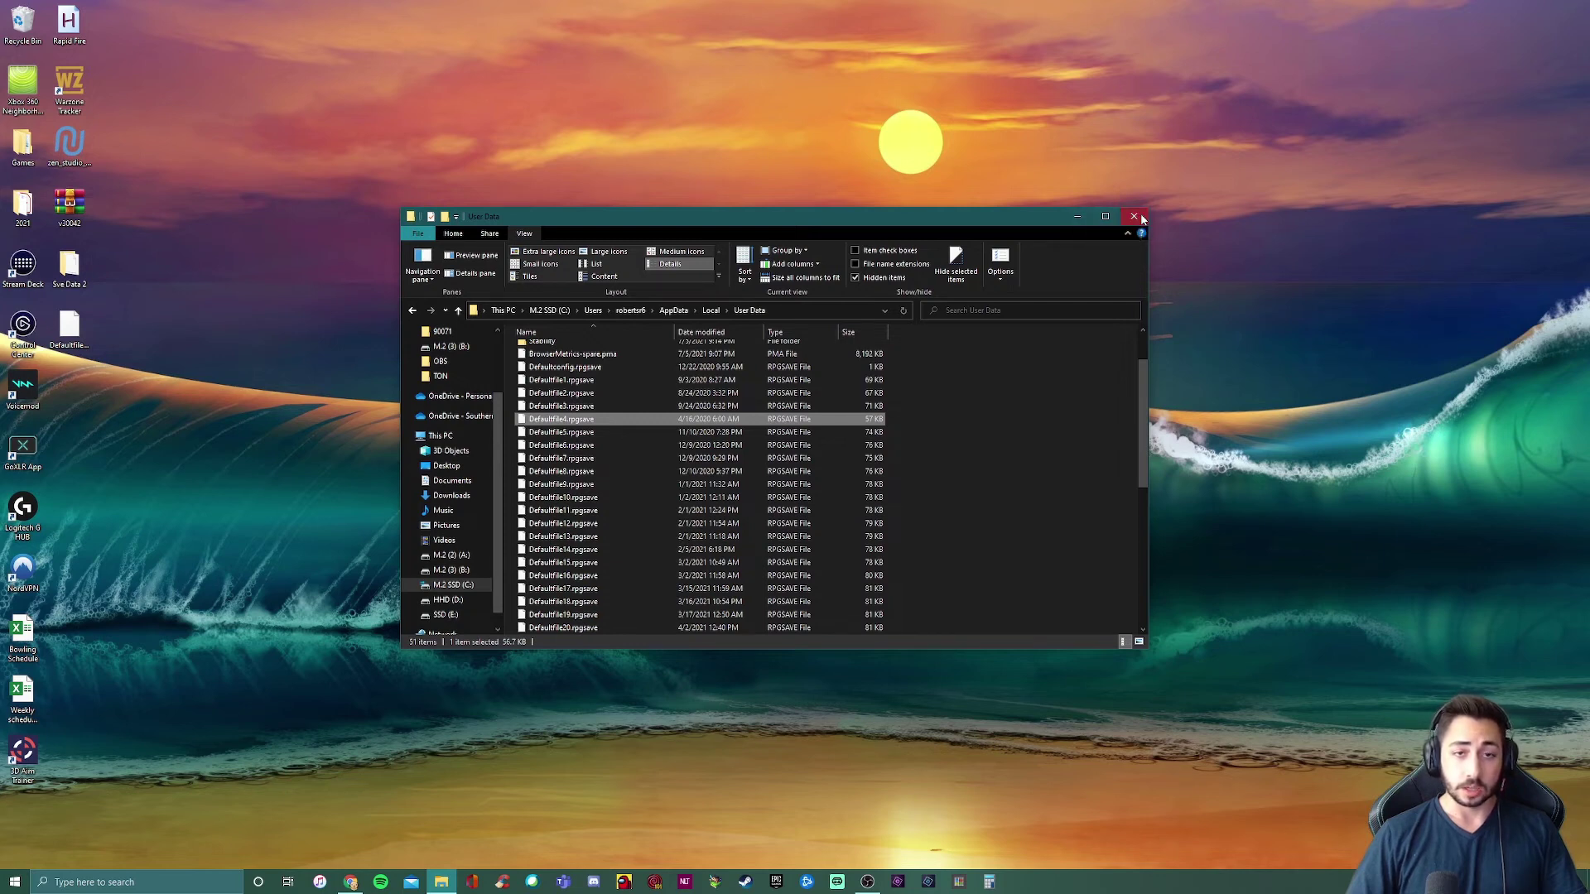
click(1136, 217)
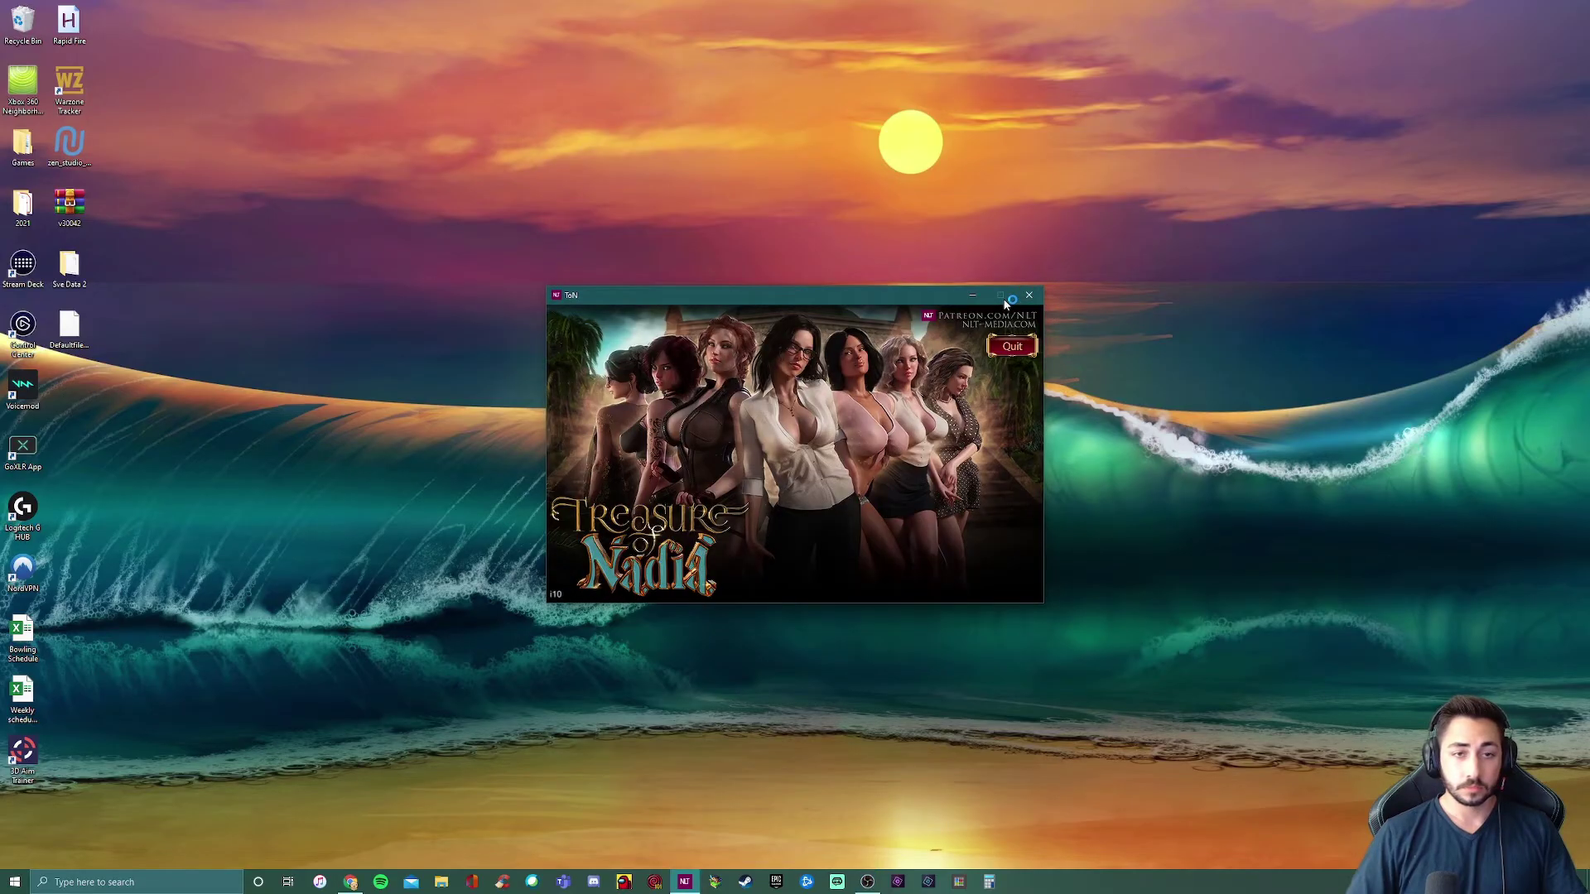
- Start Treasure of Nadia and load File 4 (53%, 41:46:43)
click(981, 550)
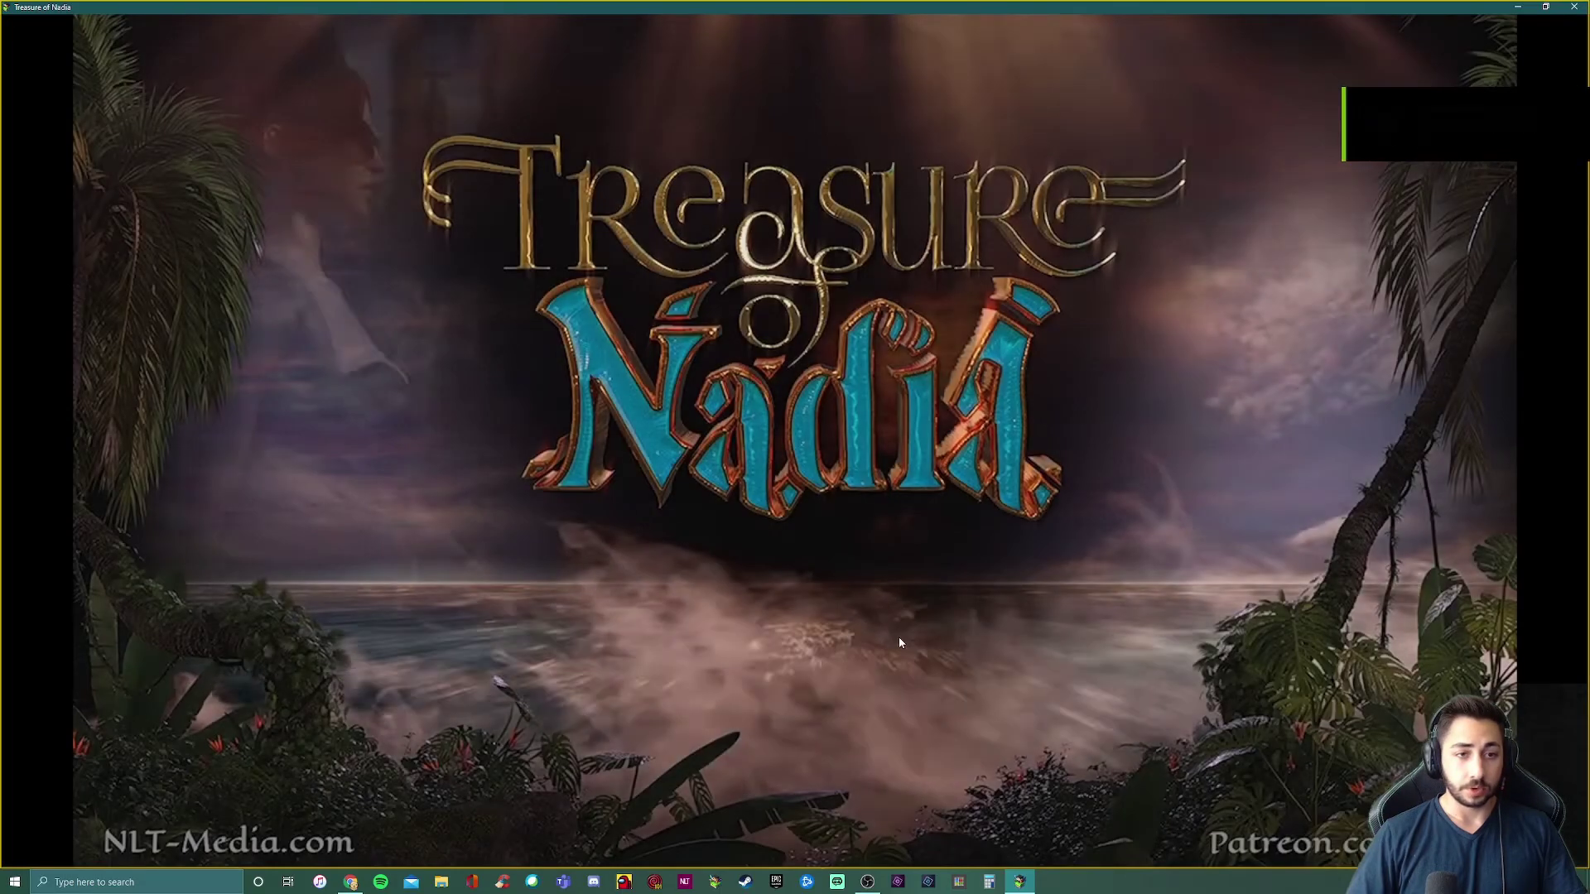
click(786, 675)
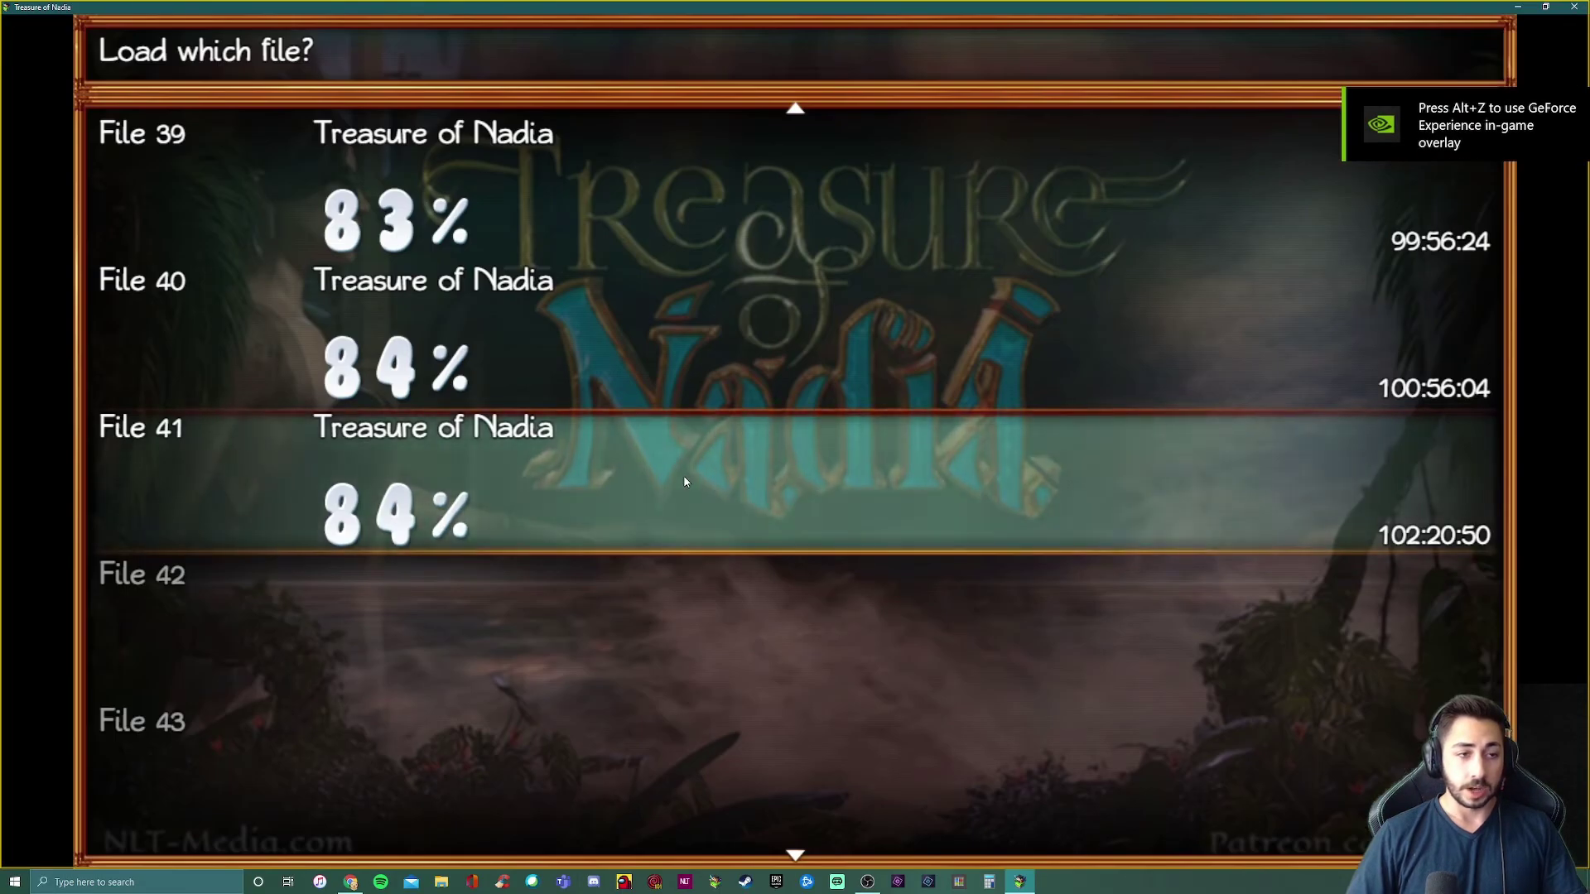
scroll(683, 472, up, 20)
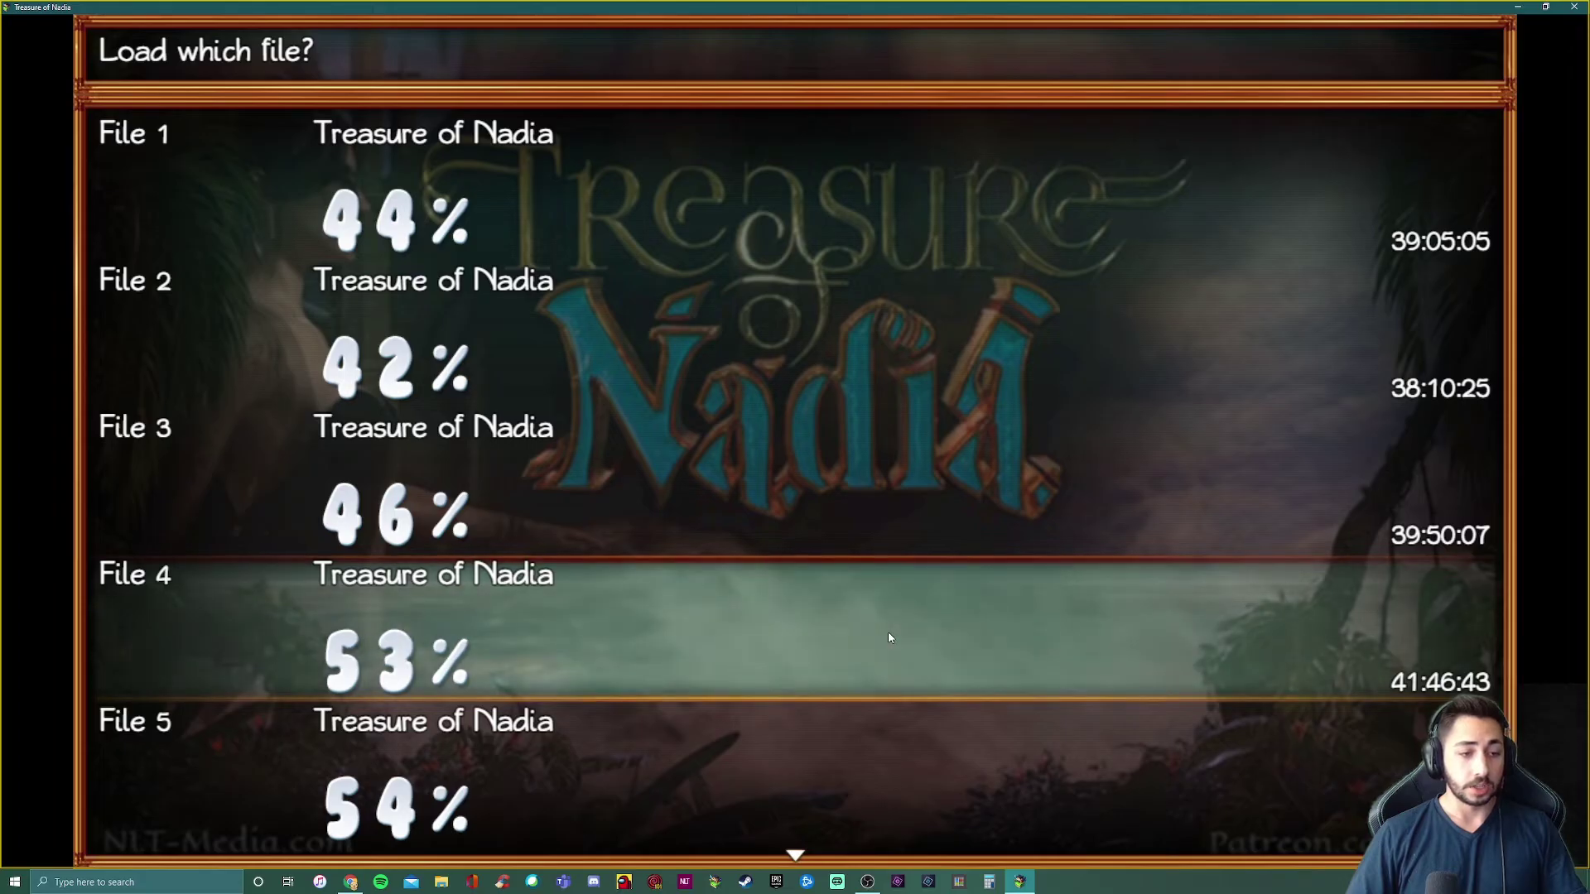
click(1384, 668)
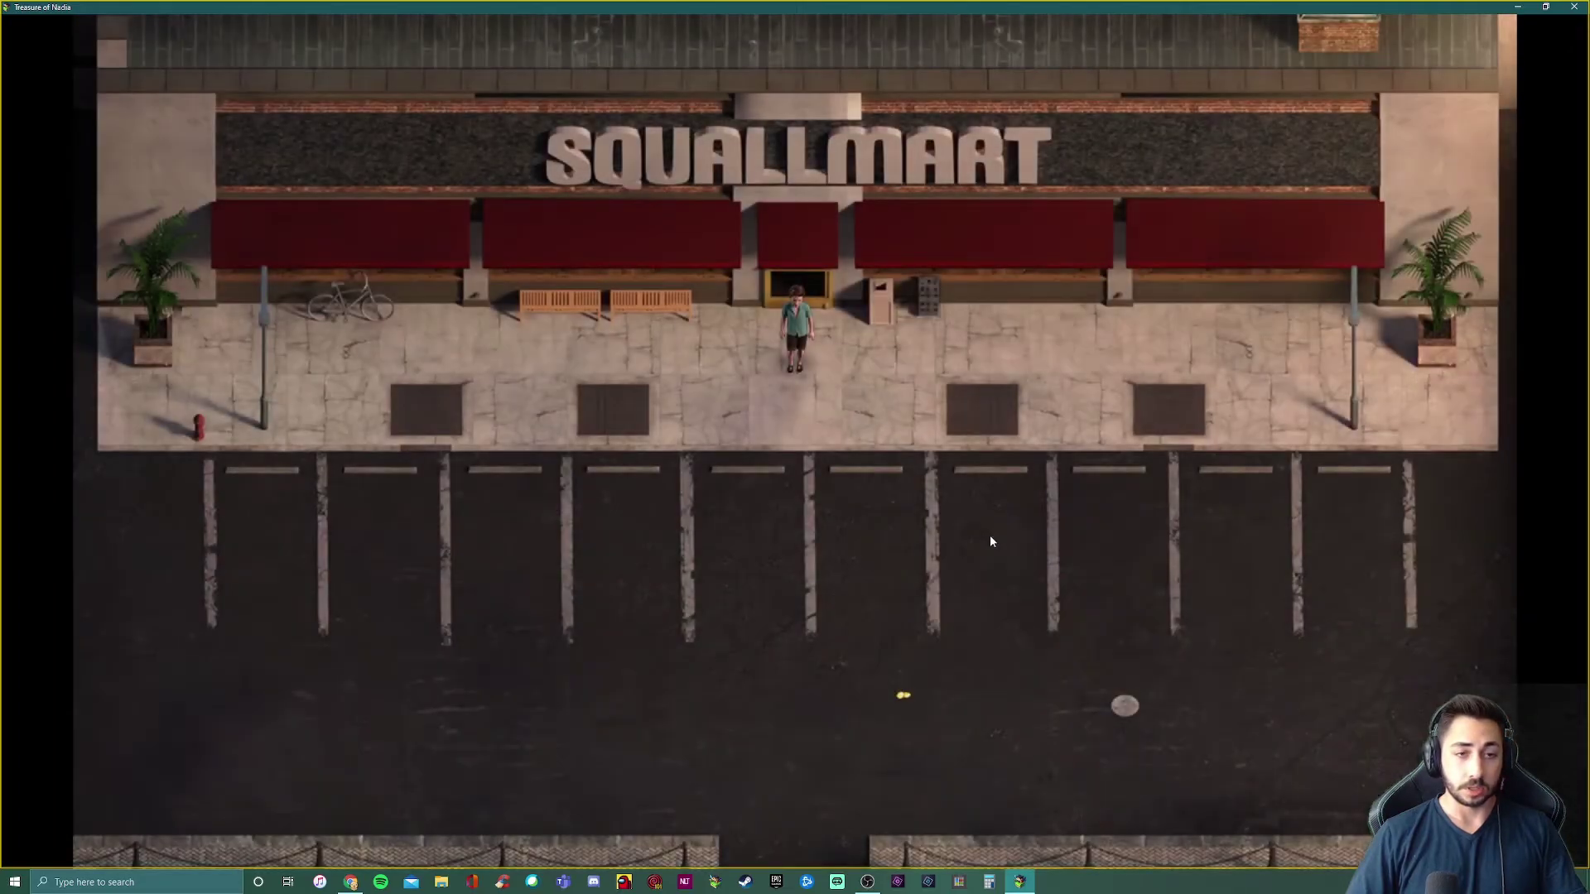
right_click(888, 501)
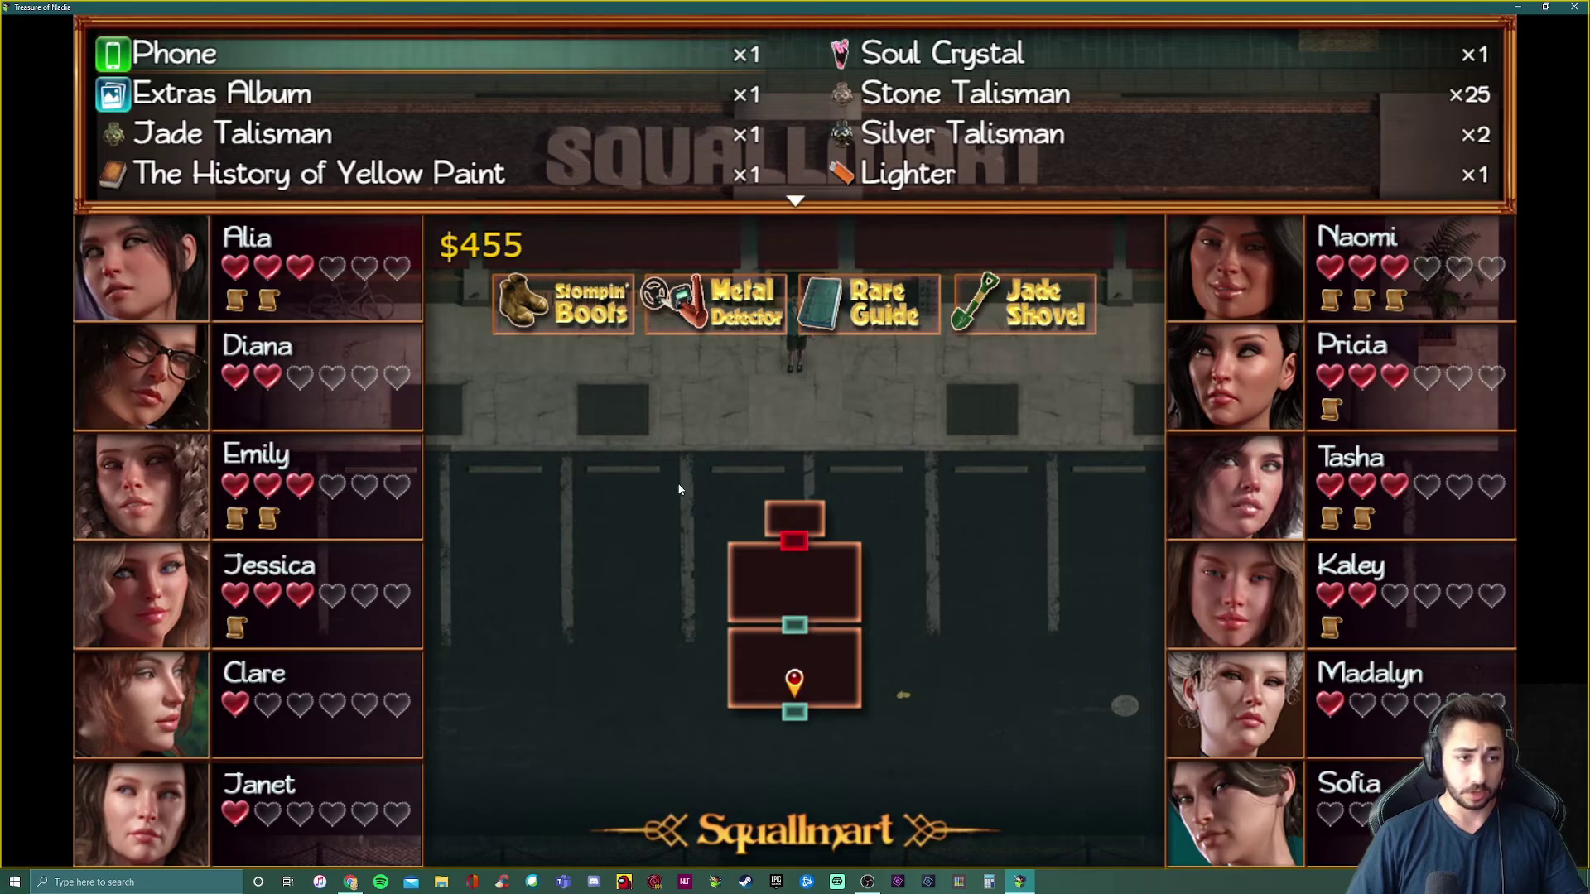
key(Escape)
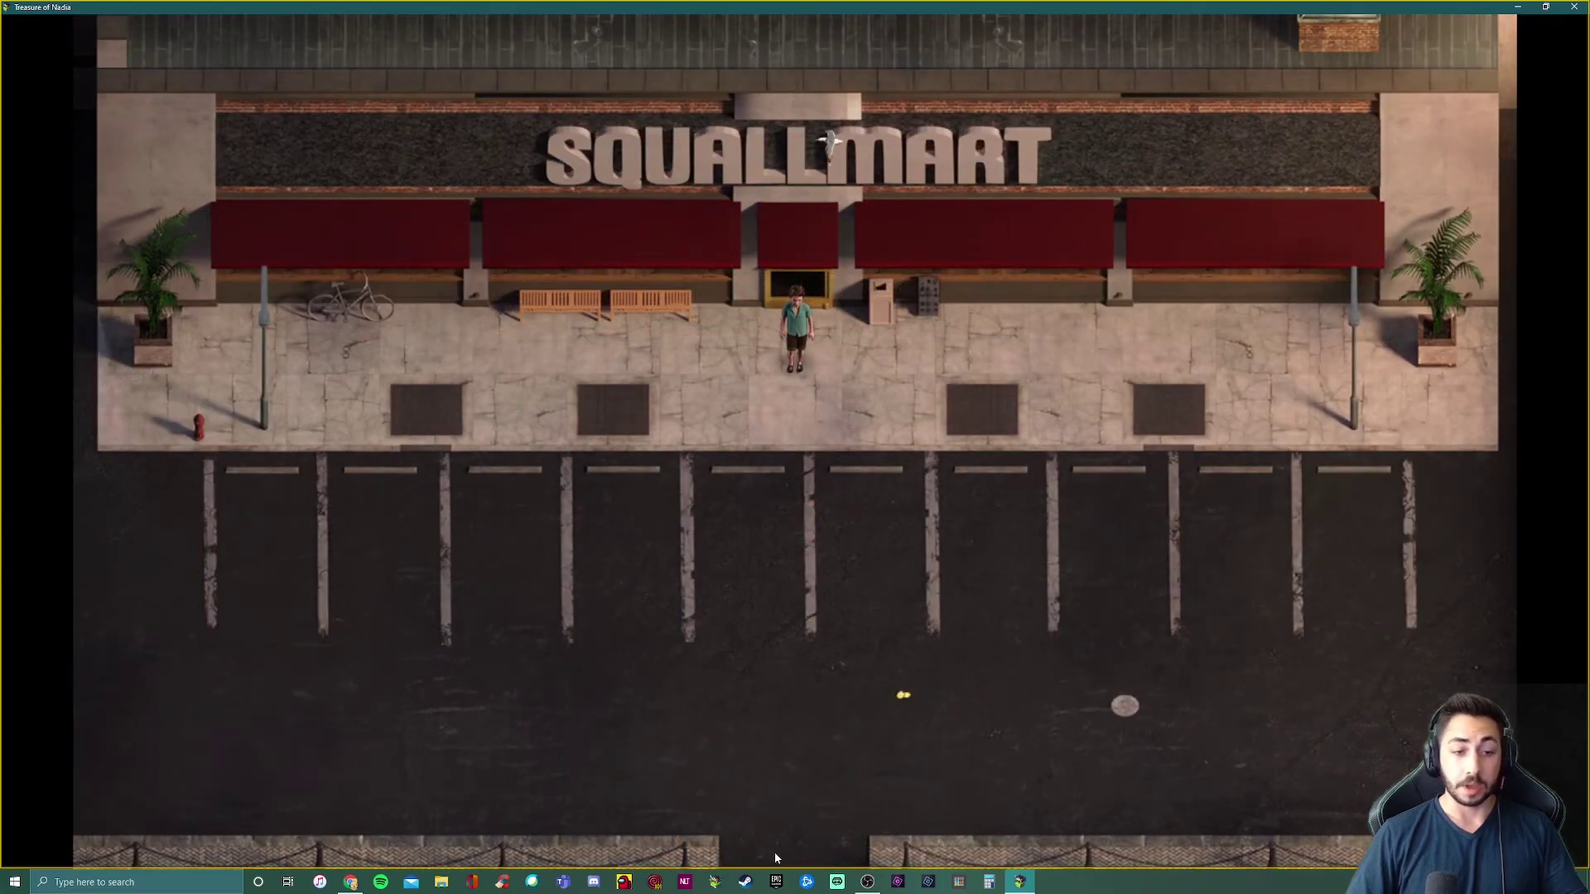
click(786, 841)
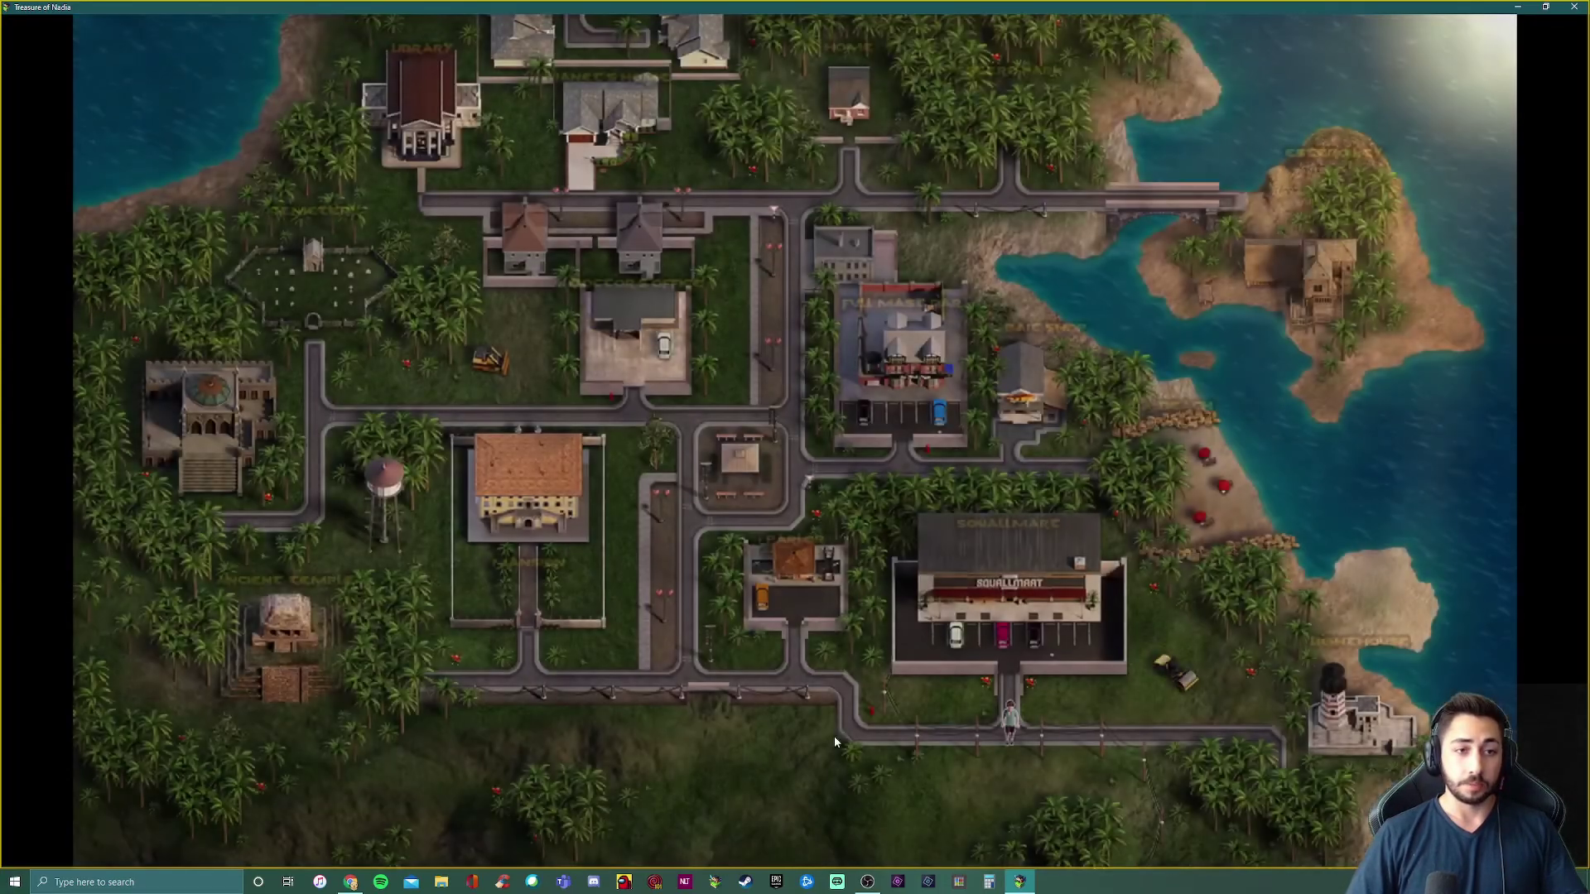
key(Escape)
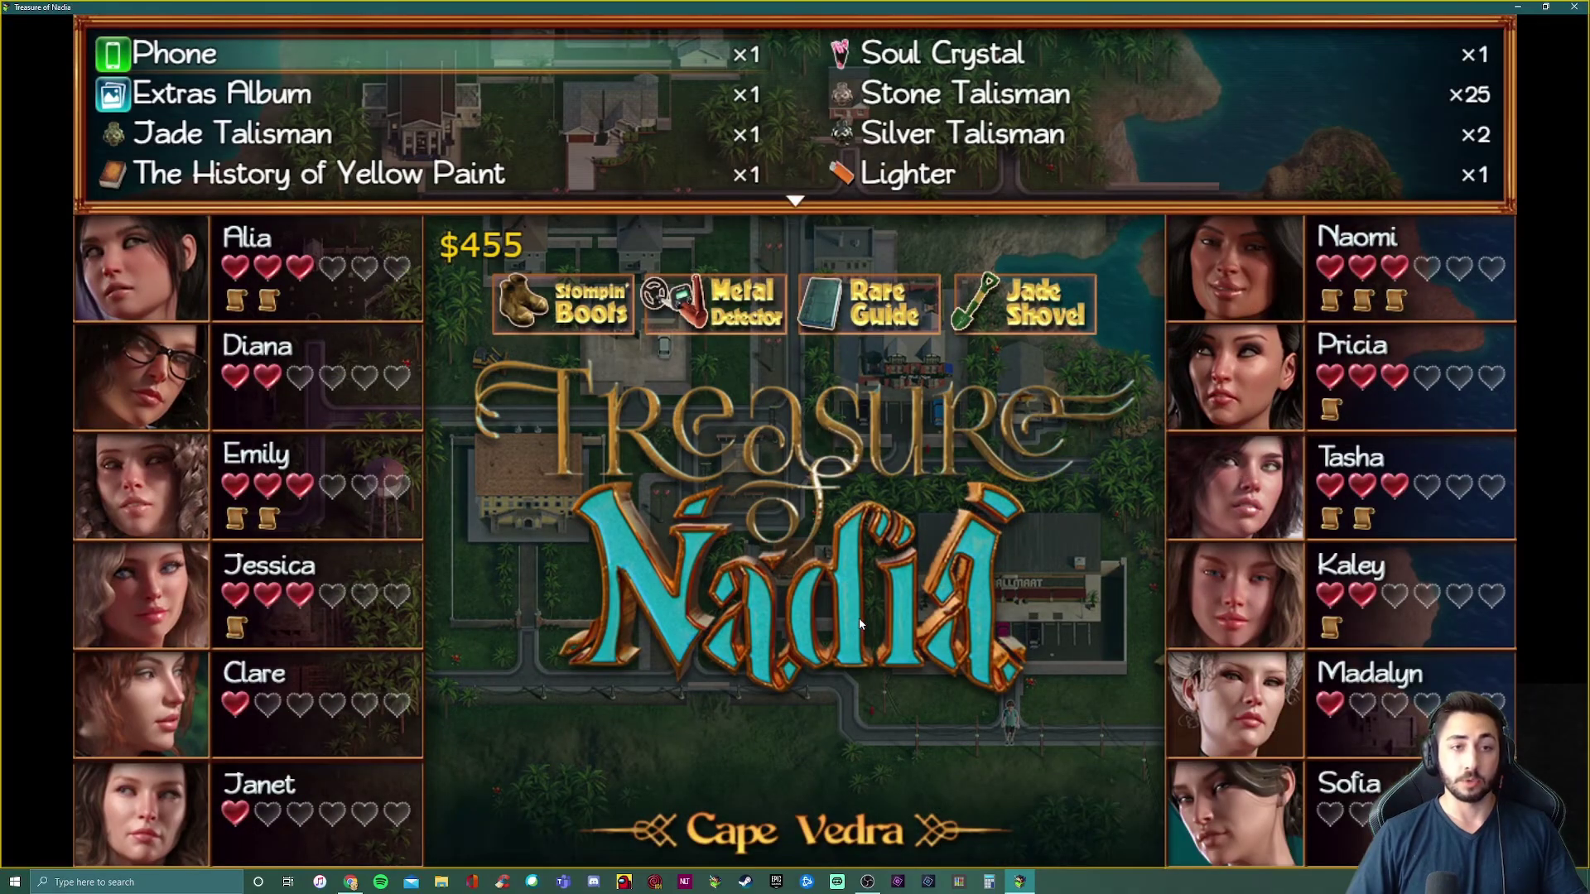
key(Escape)
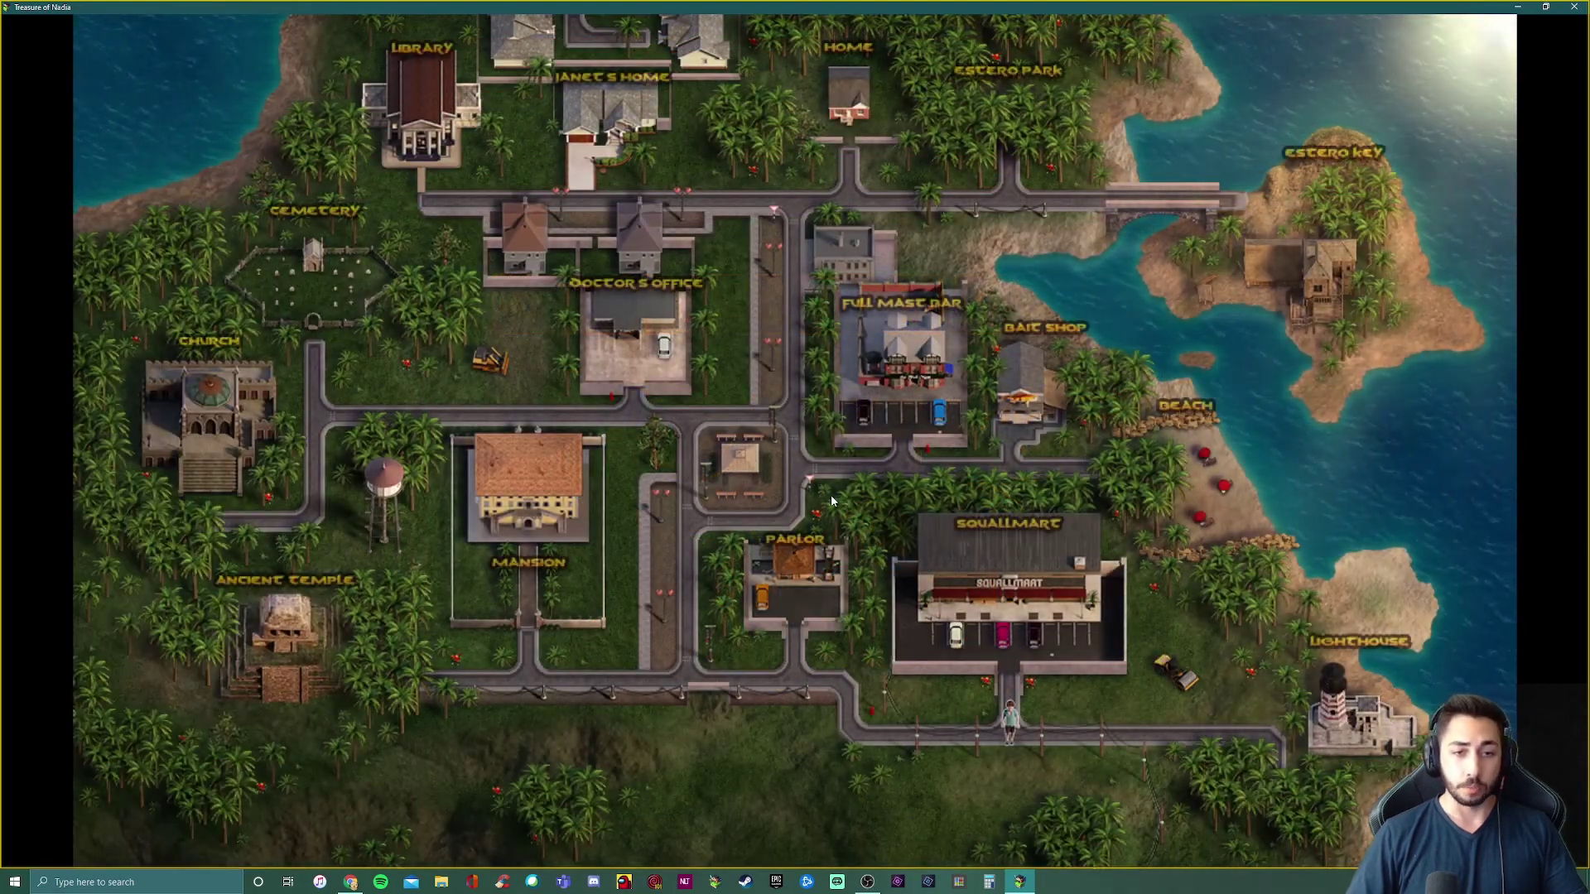
click(376, 682)
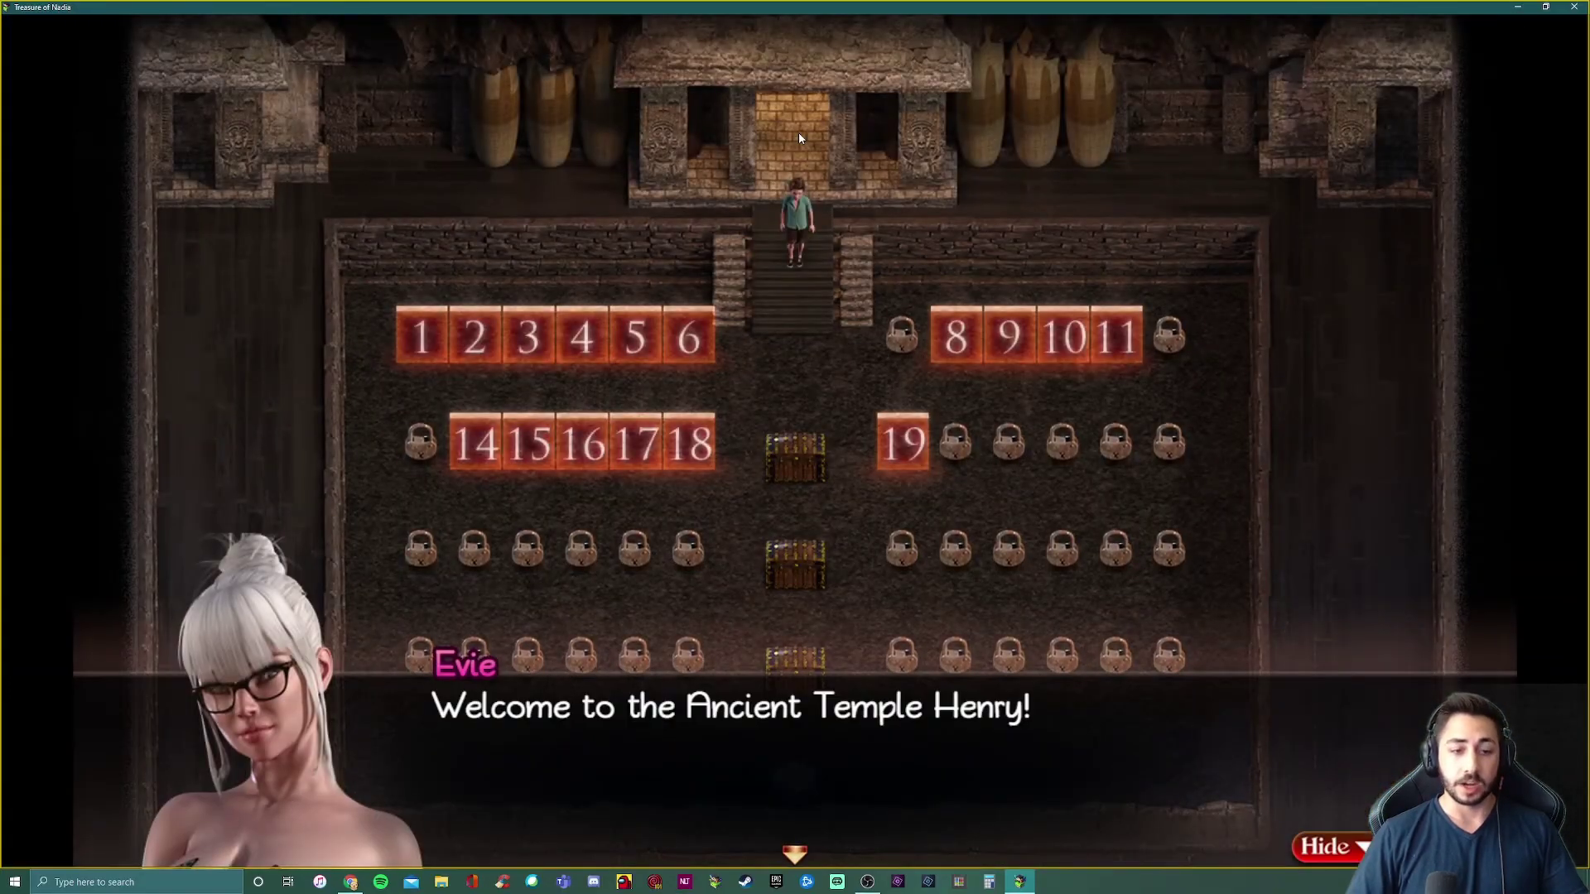
click(681, 347)
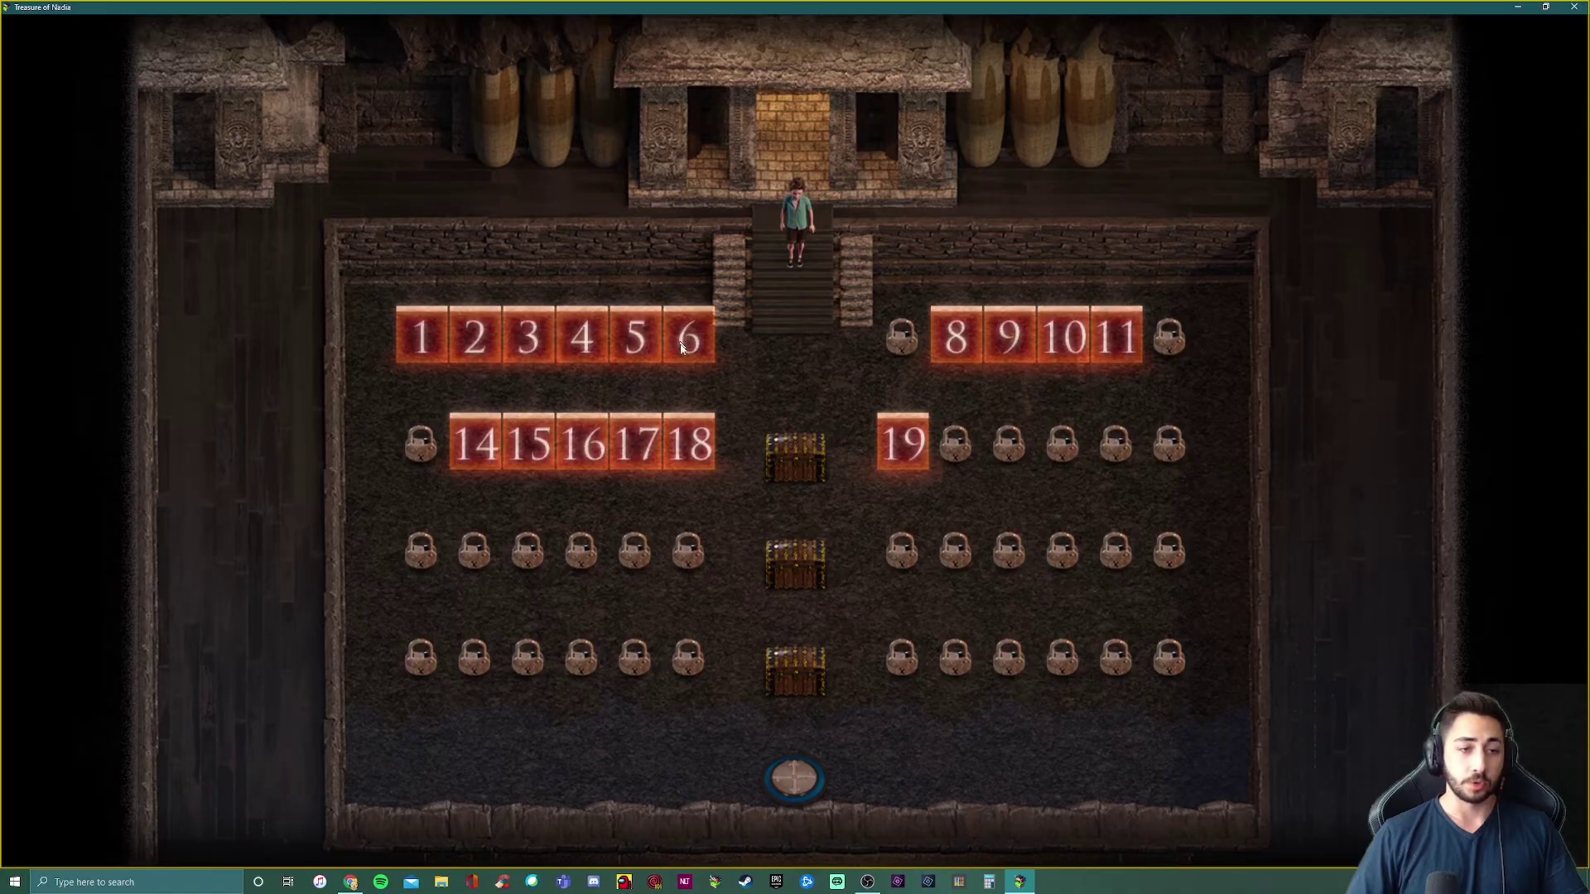
click(815, 157)
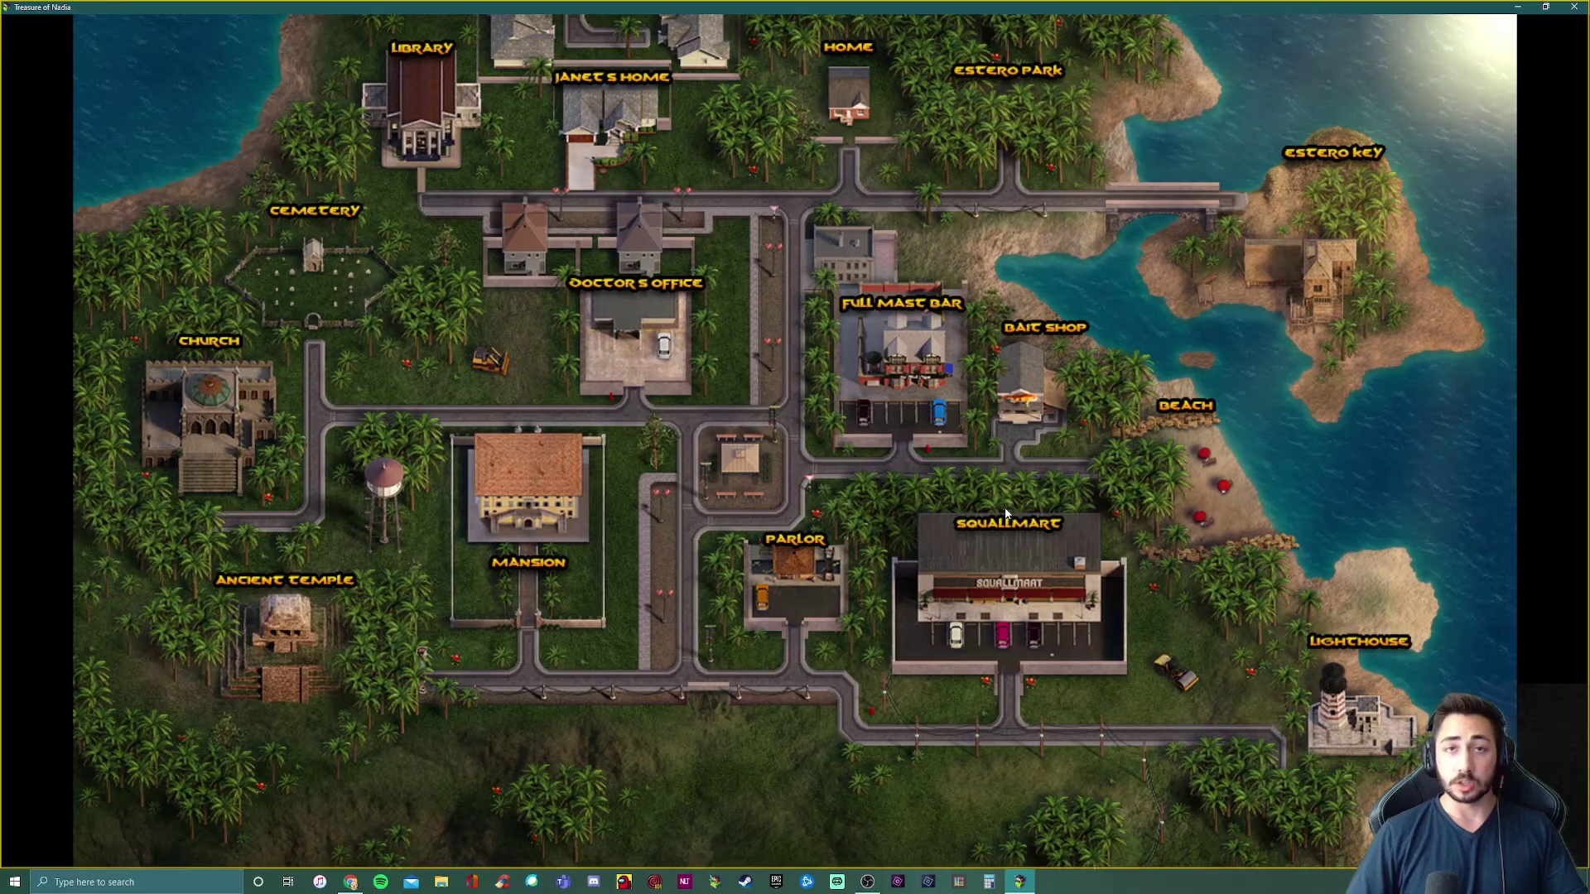
click(867, 490)
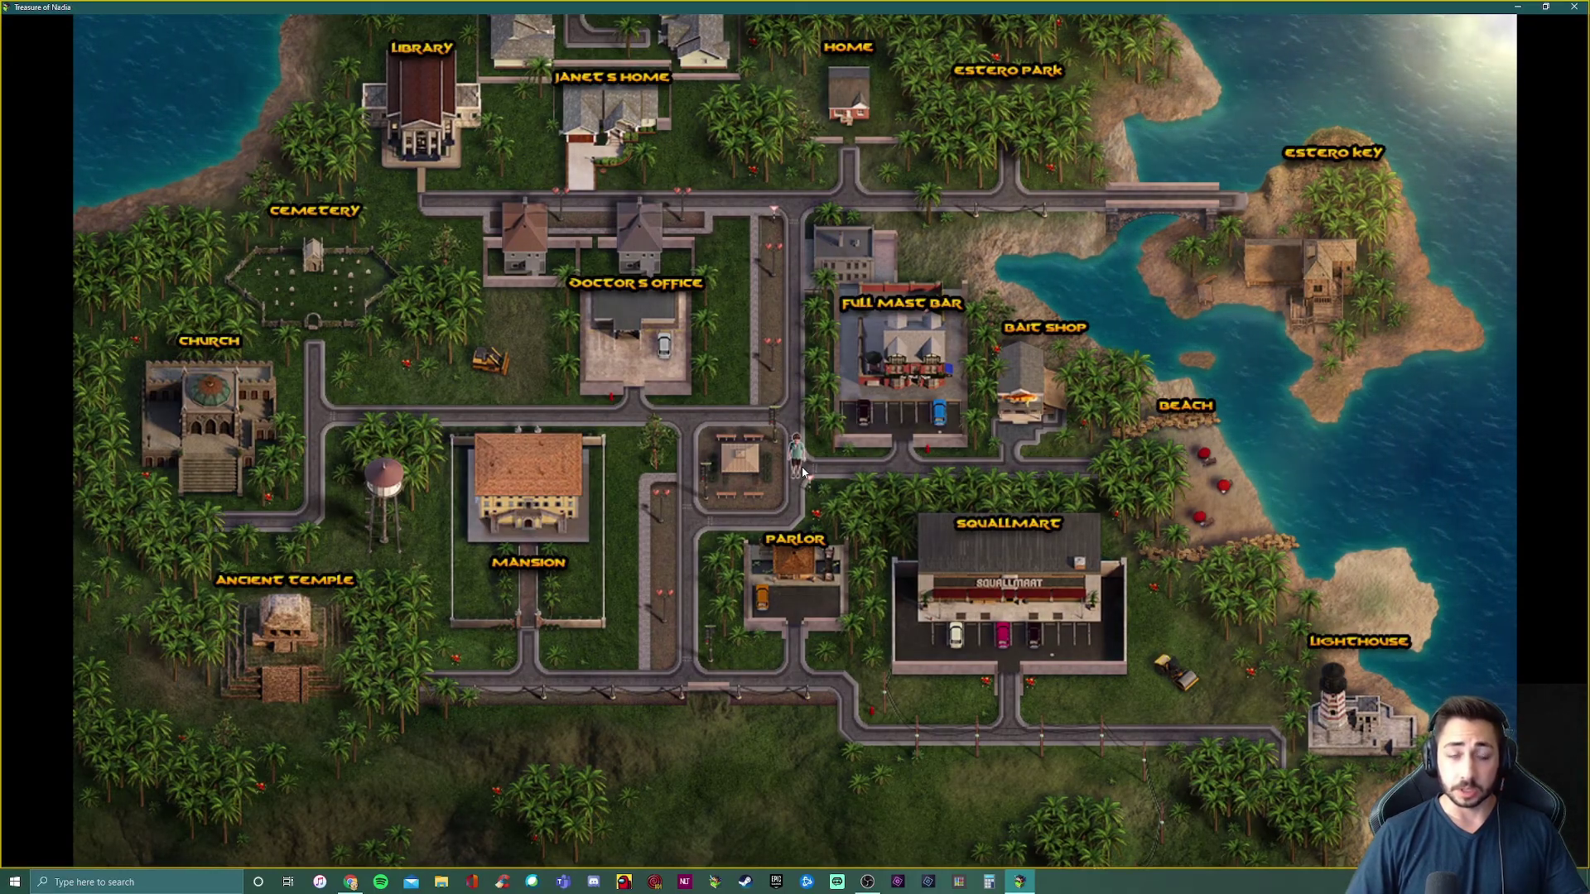
click(994, 737)
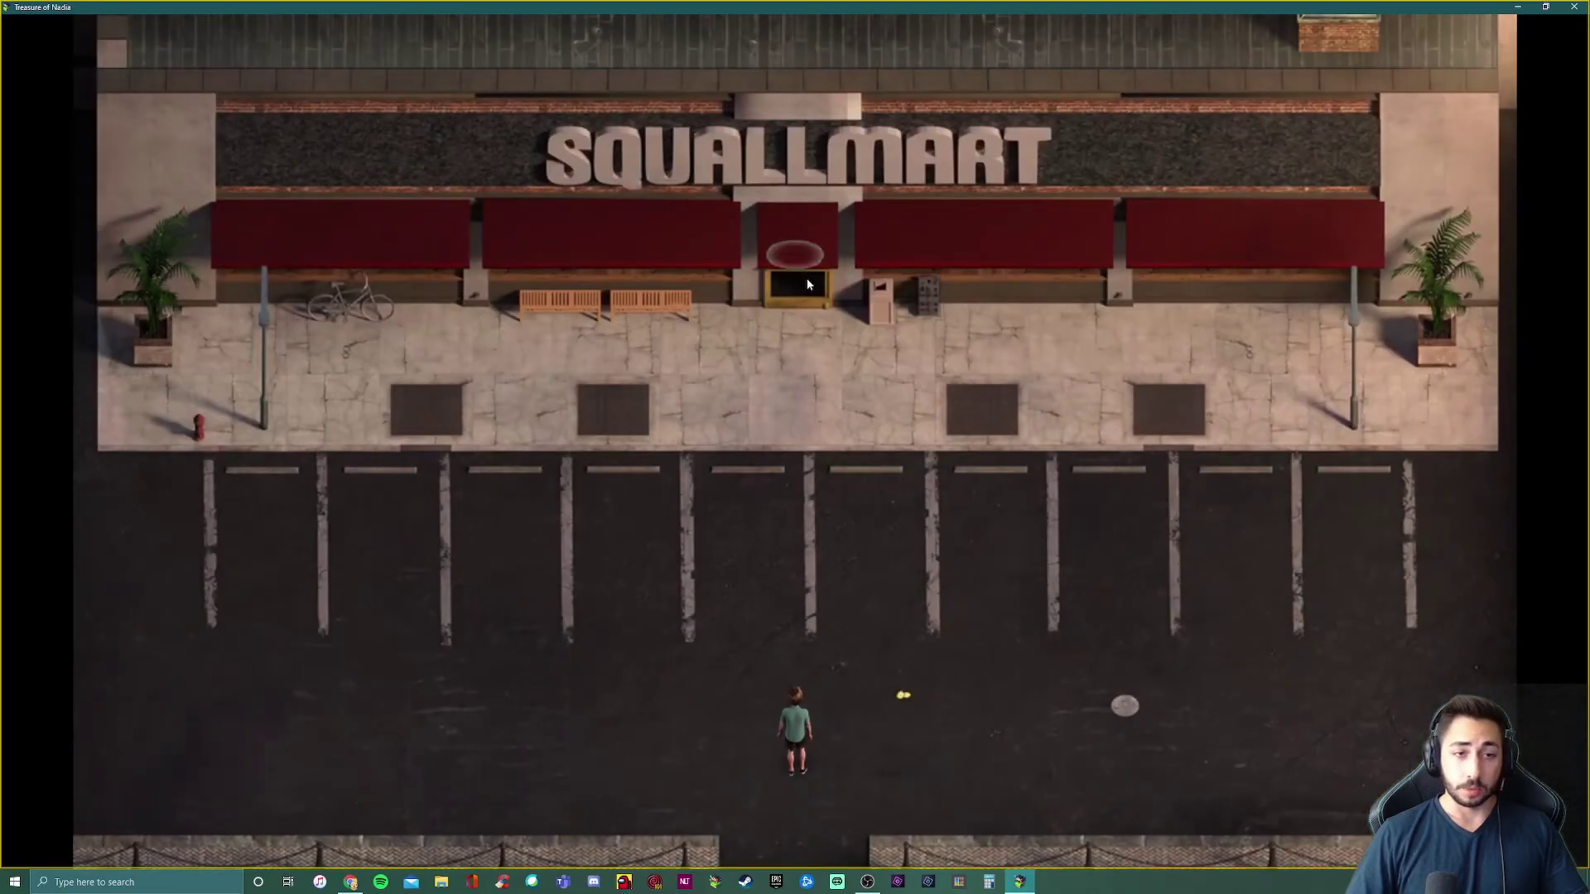
- Enter the Squallmart store and advance through Emily's lines about the roaches
click(808, 284)
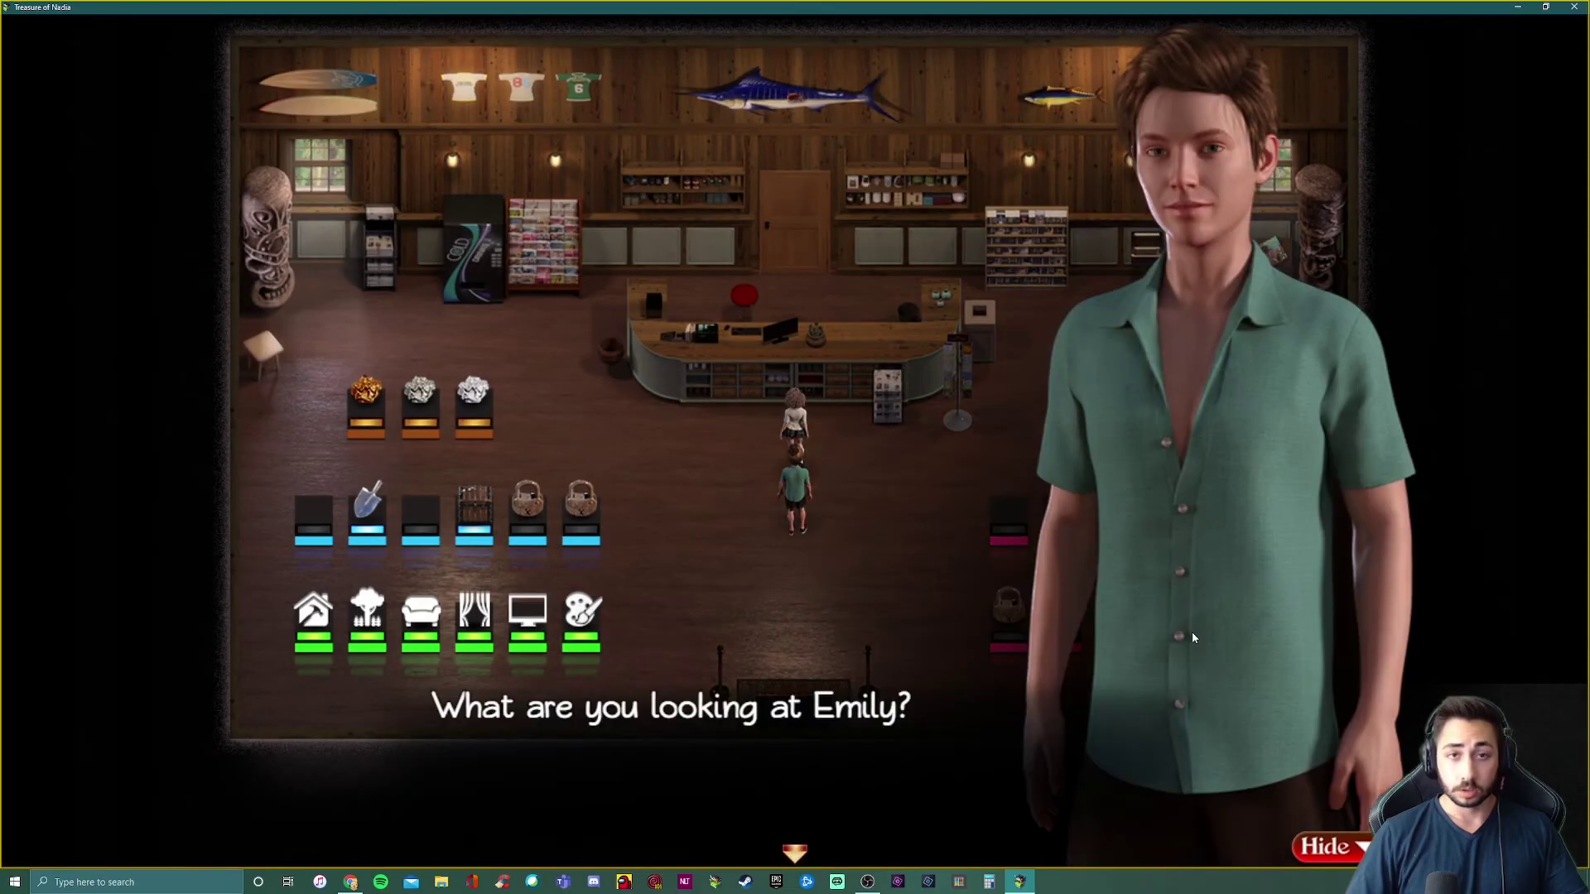
click(1029, 838)
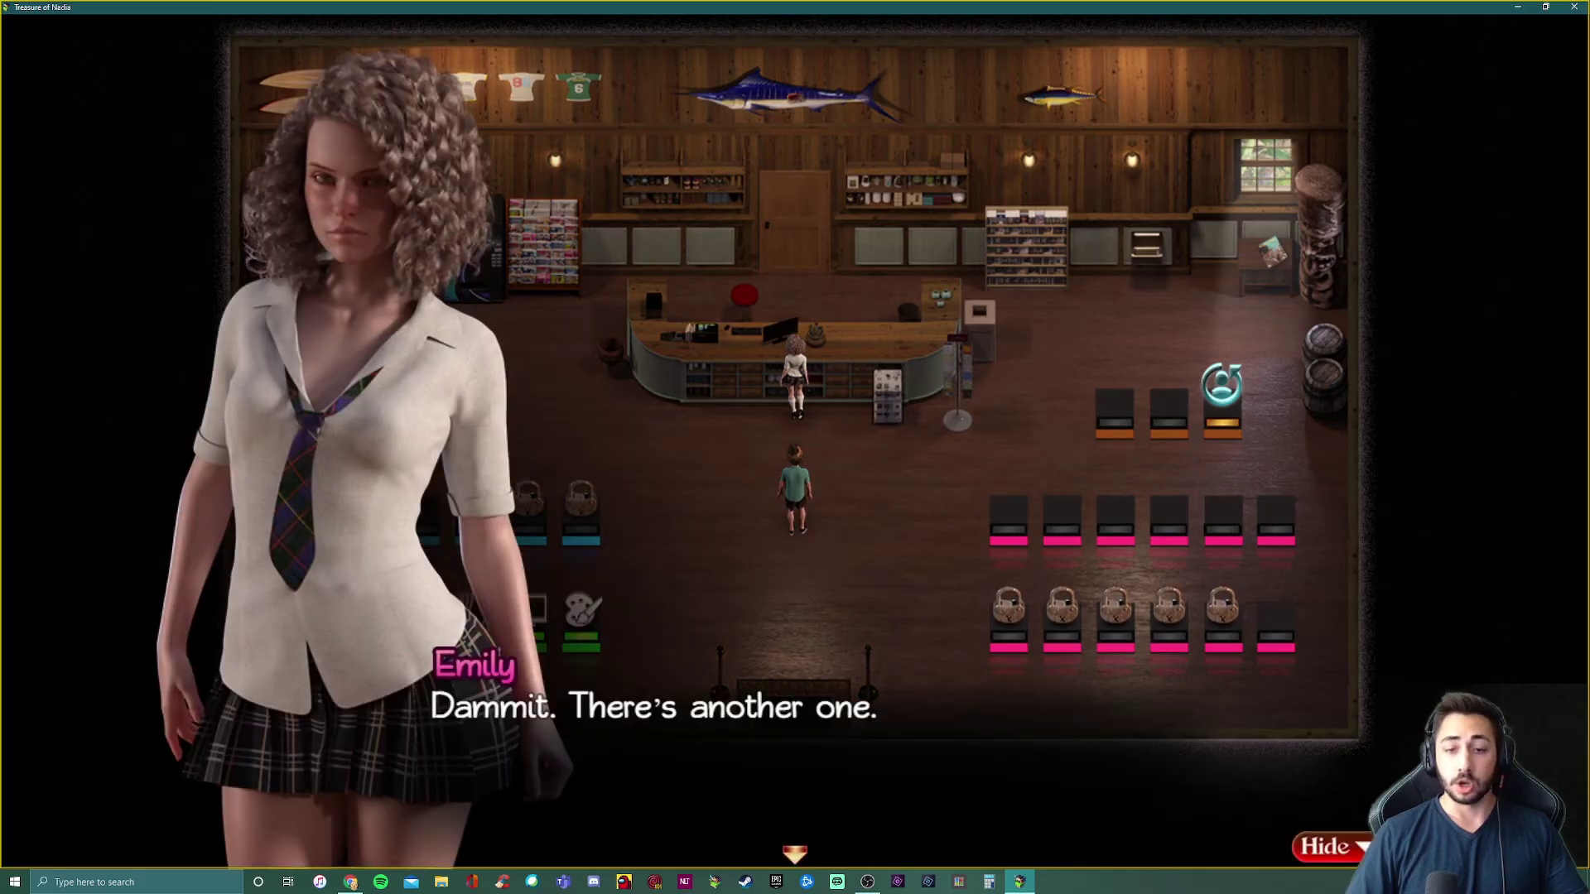
click(657, 647)
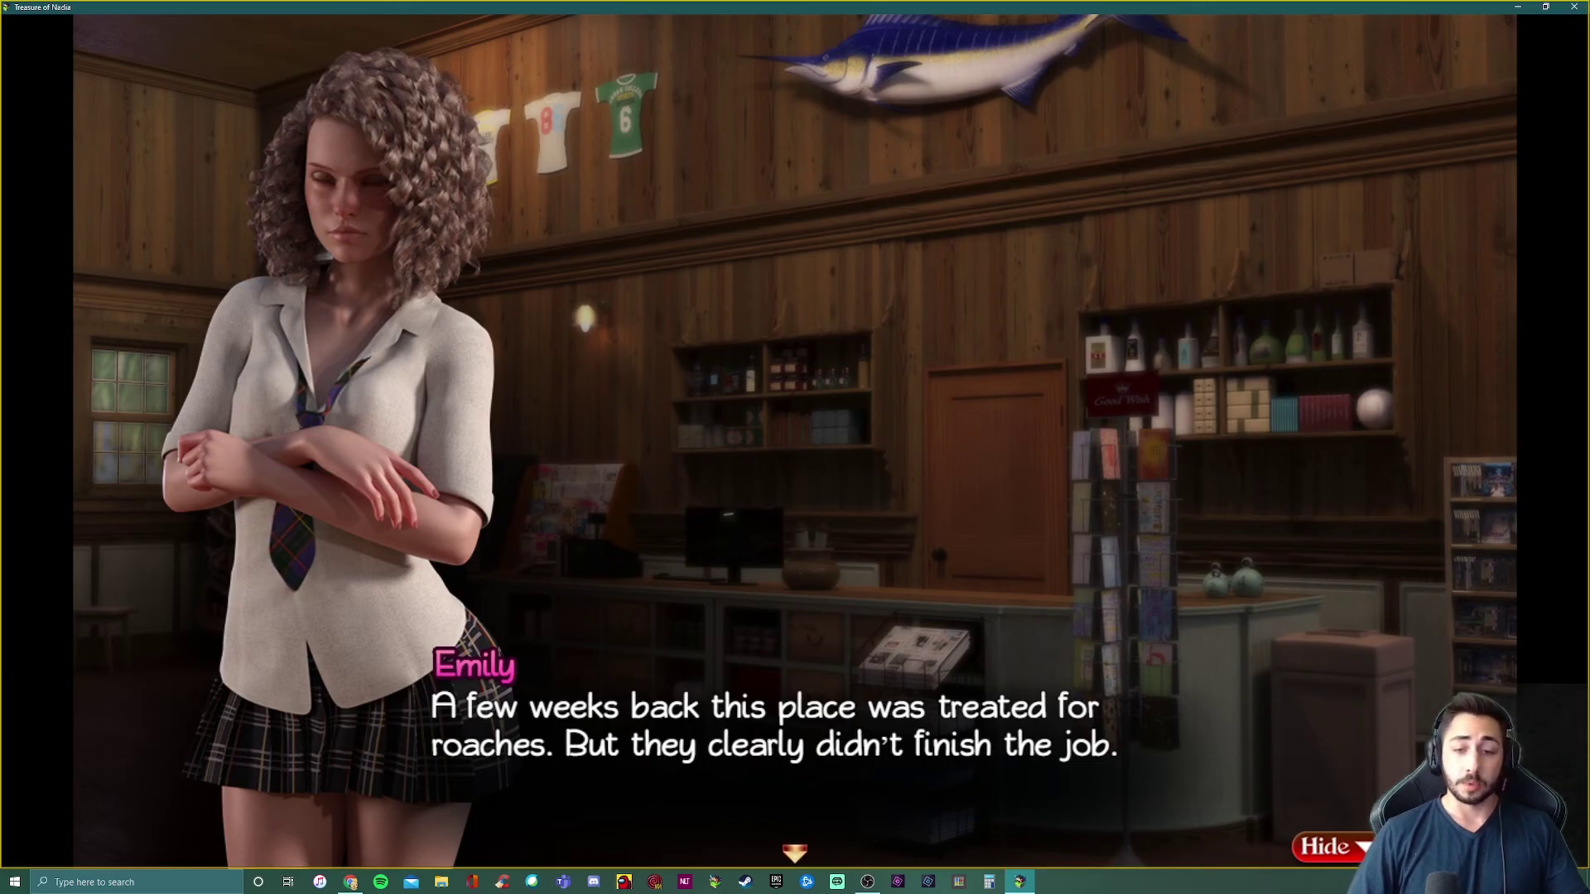
click(1407, 683)
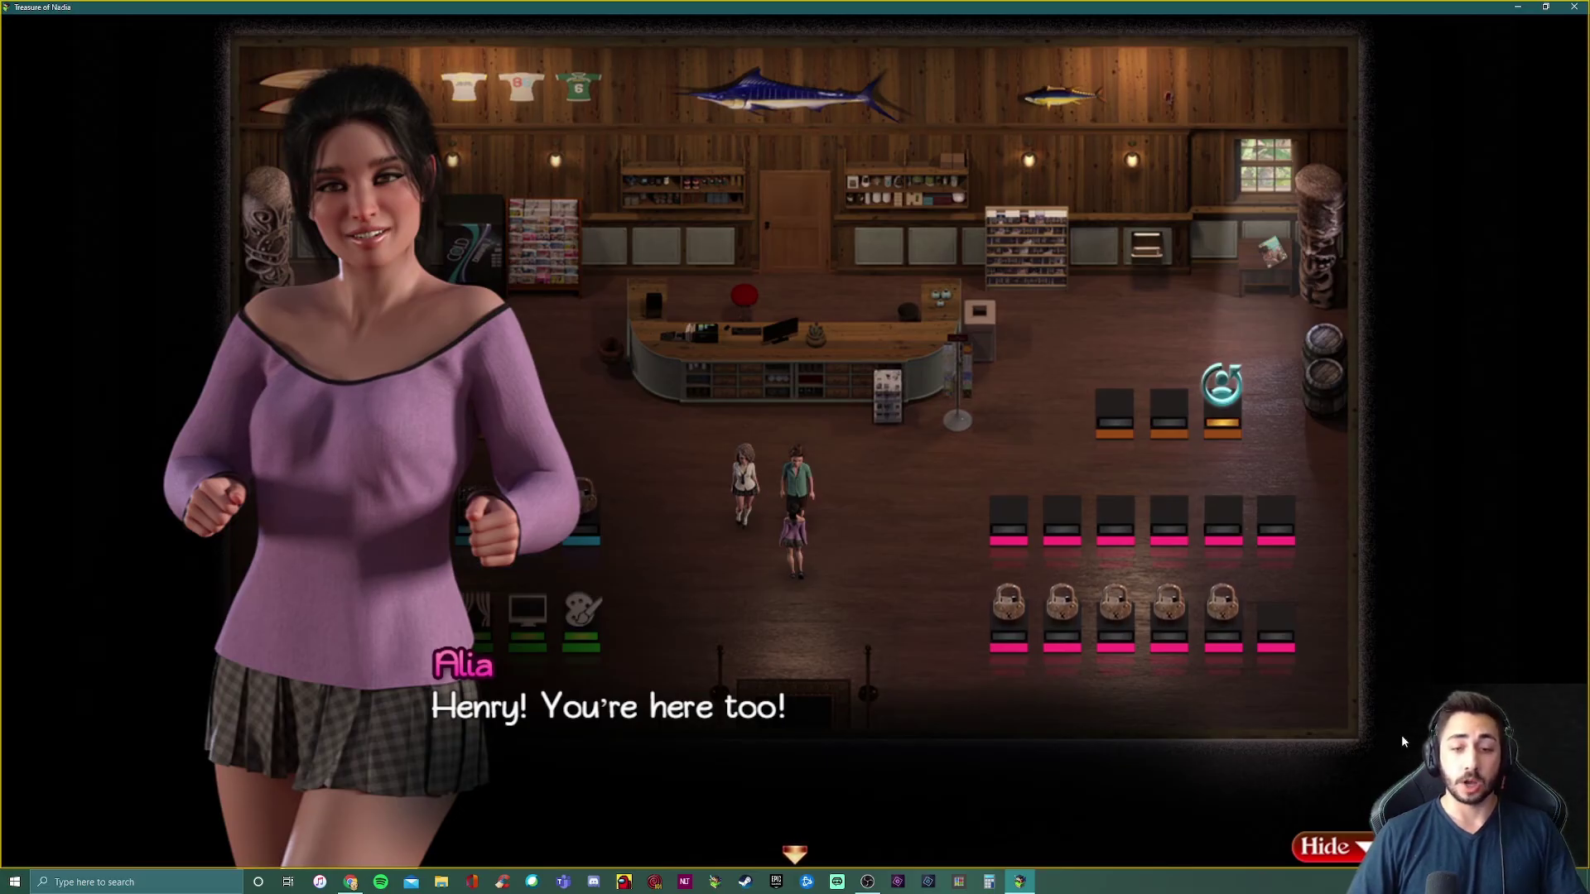
- Advance through Alia's greeting and Naomi's 'Good luck, Henry.' scene to the conversation's end
click(1278, 809)
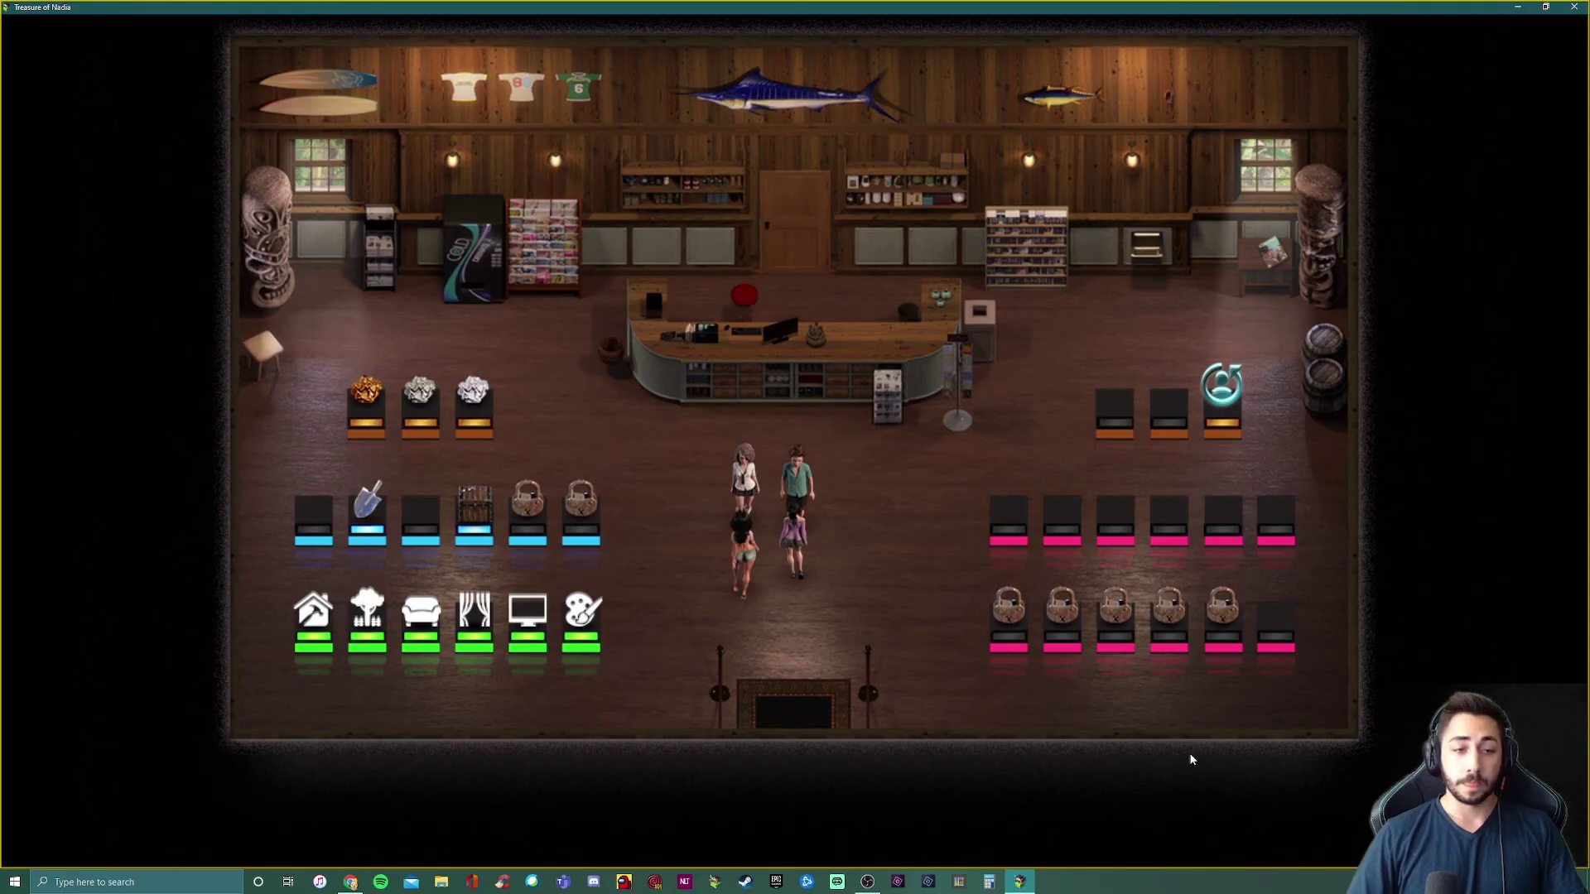
key(Return)
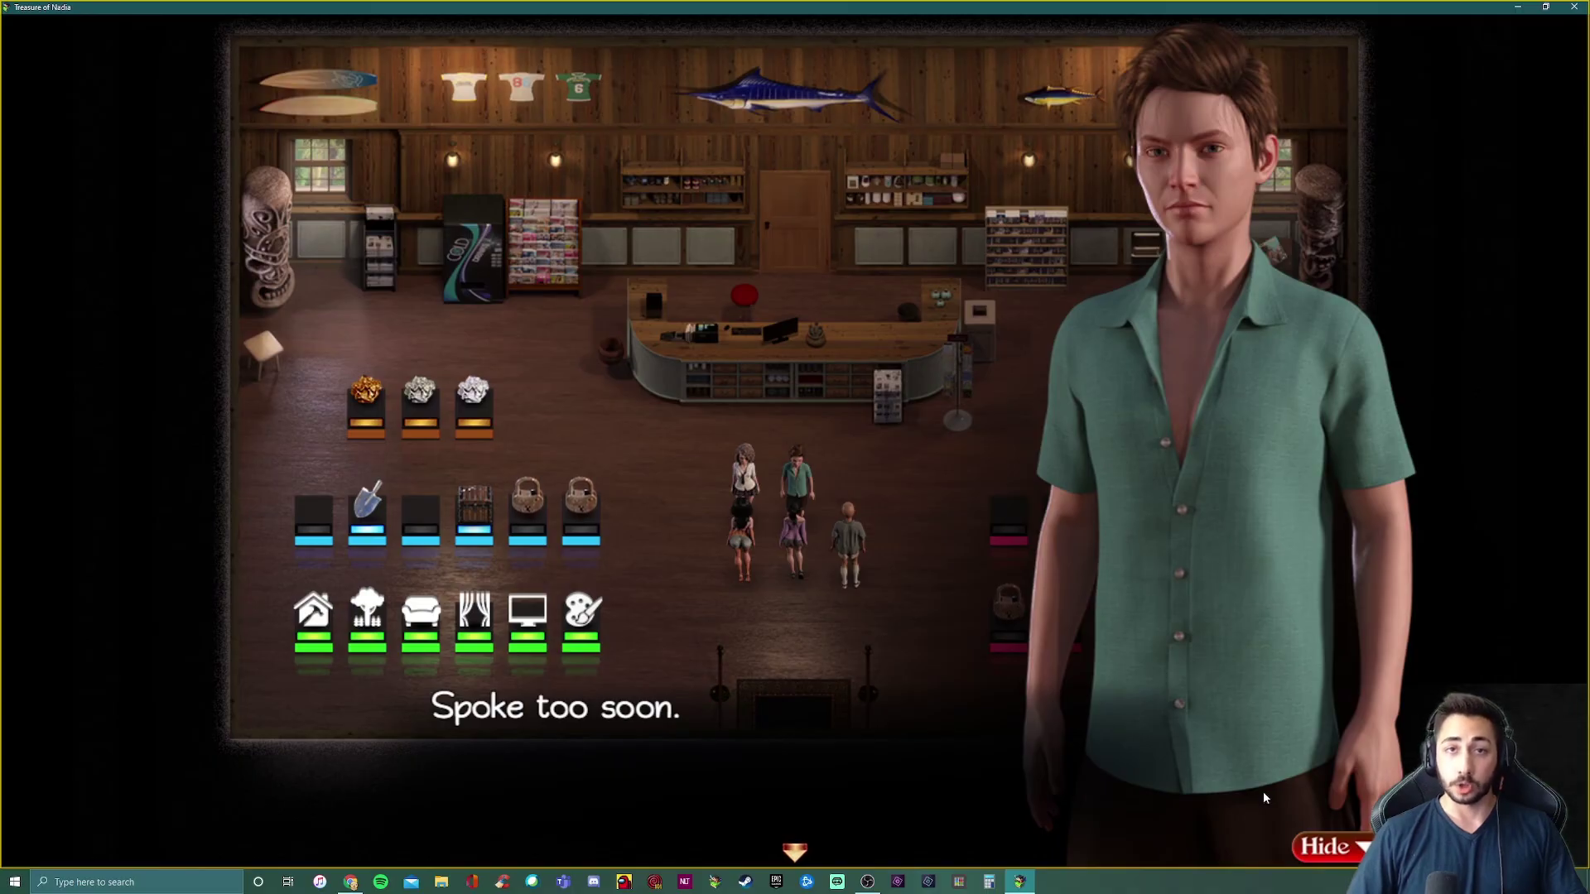
key(Return)
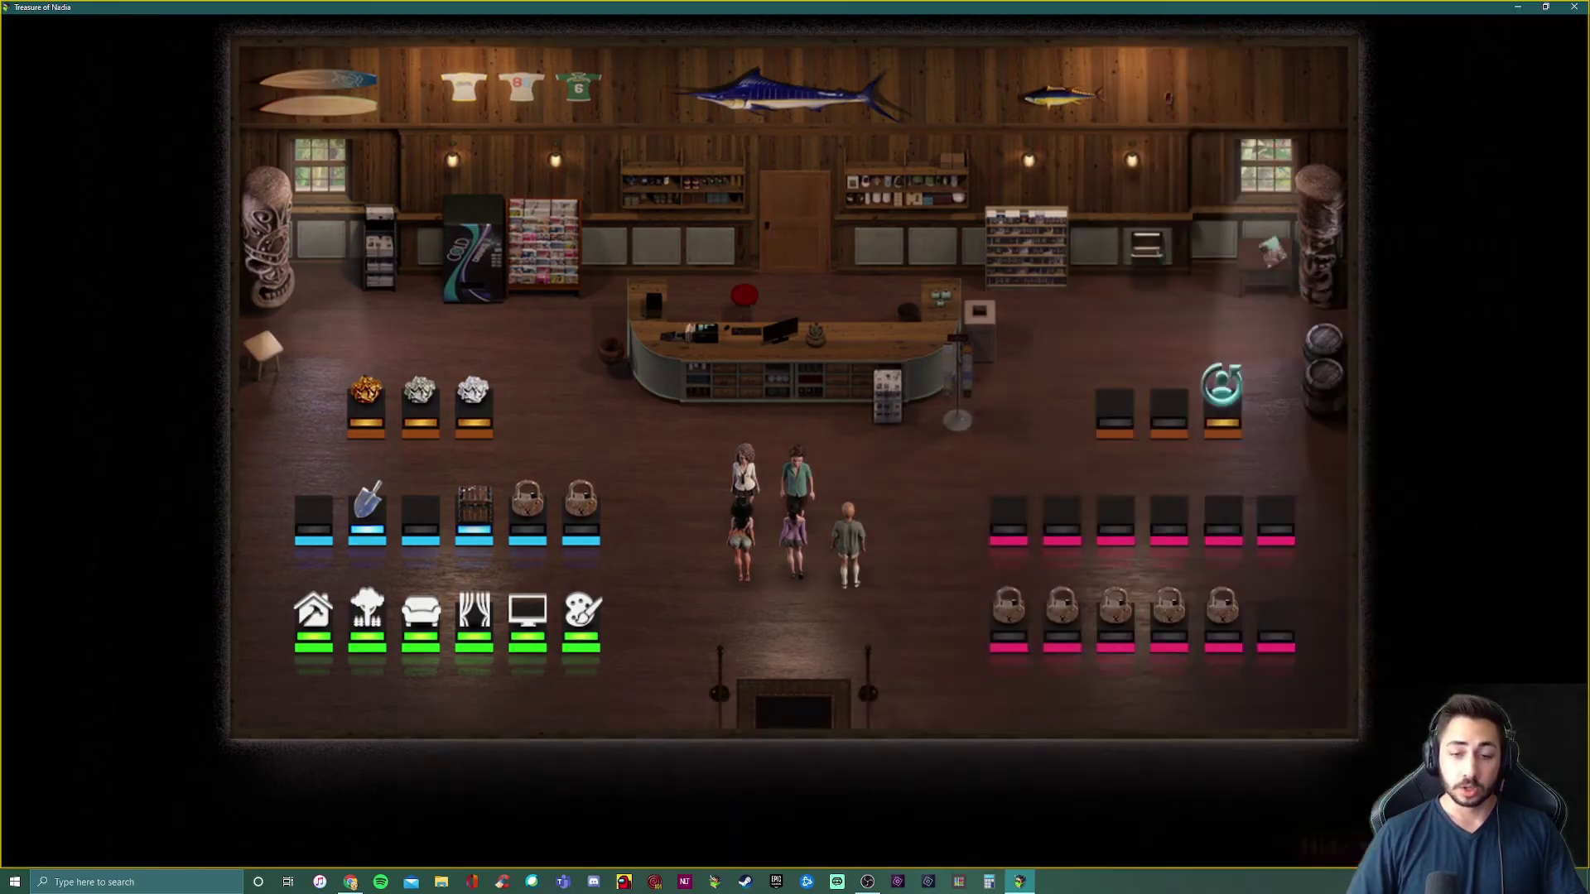
key(Return)
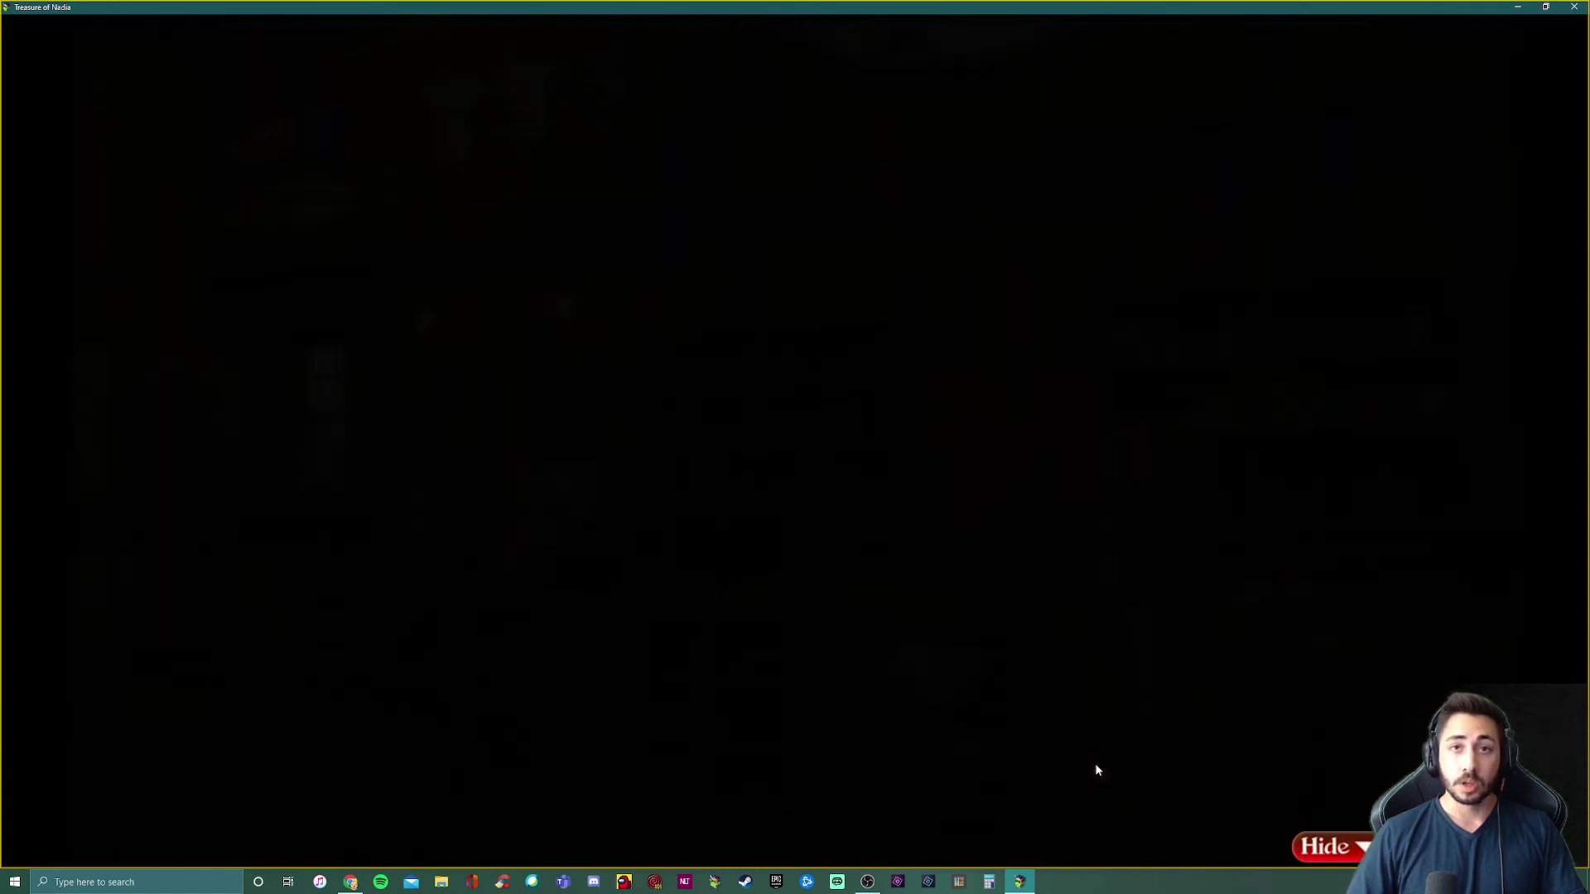
key(Return)
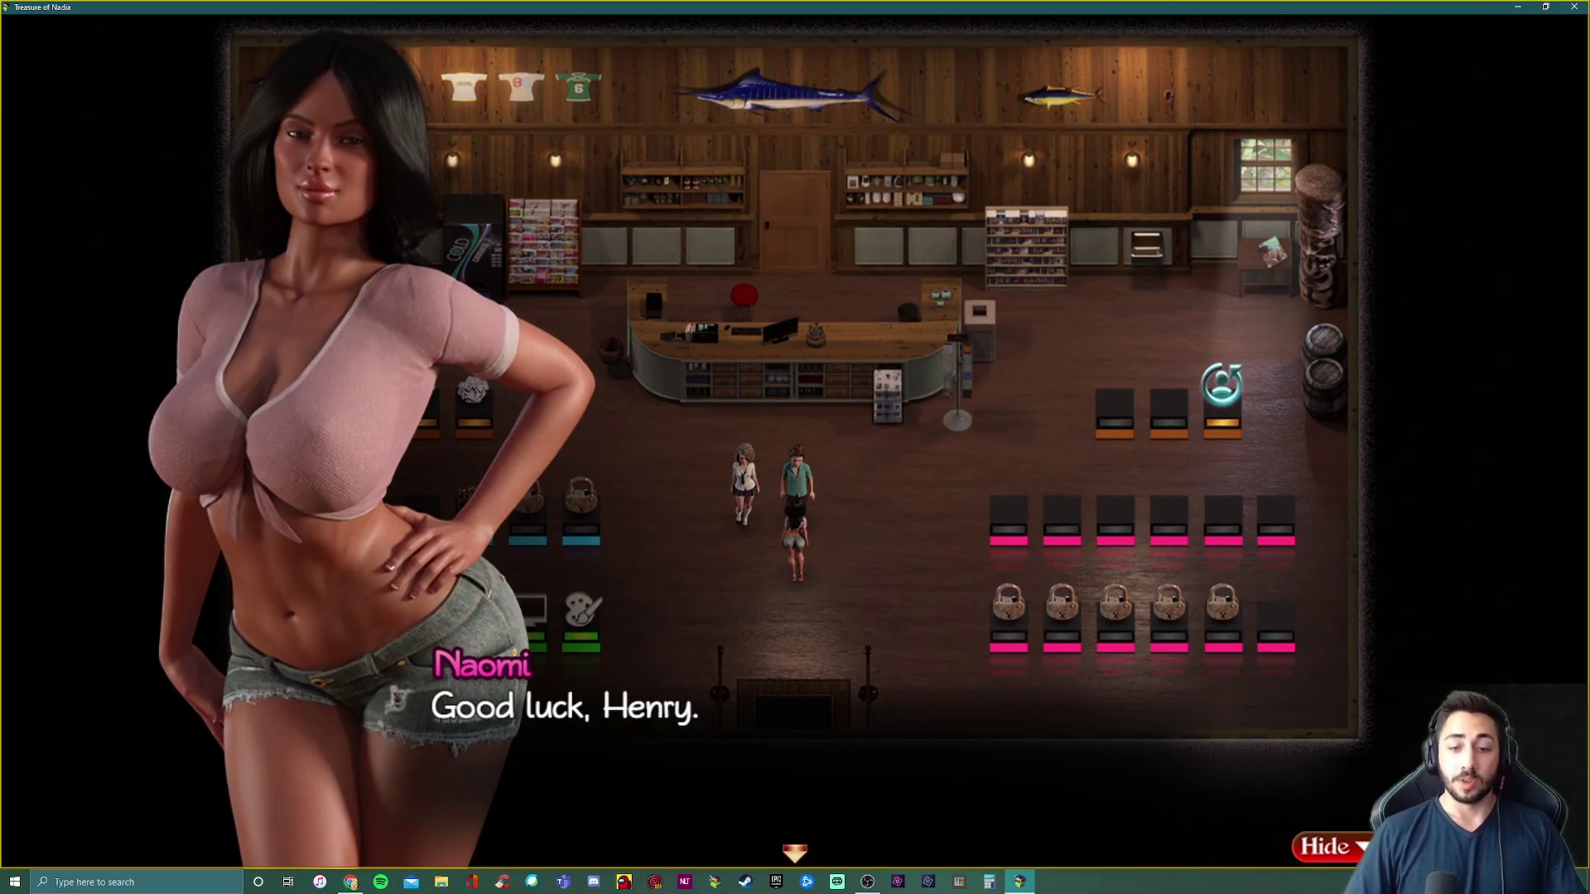
key(Return)
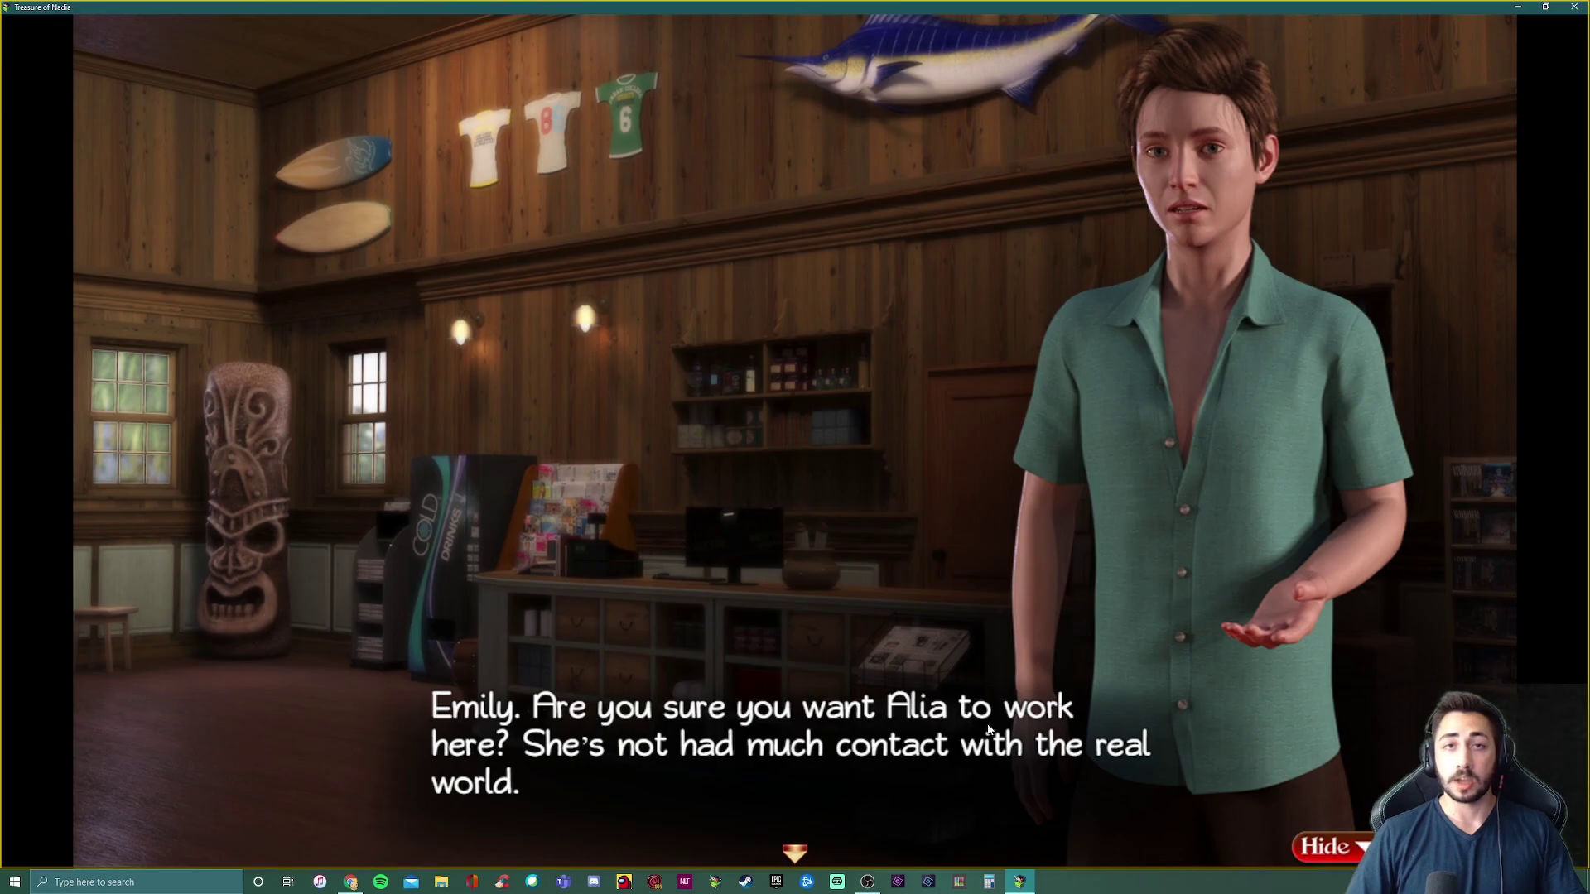
key(Return)
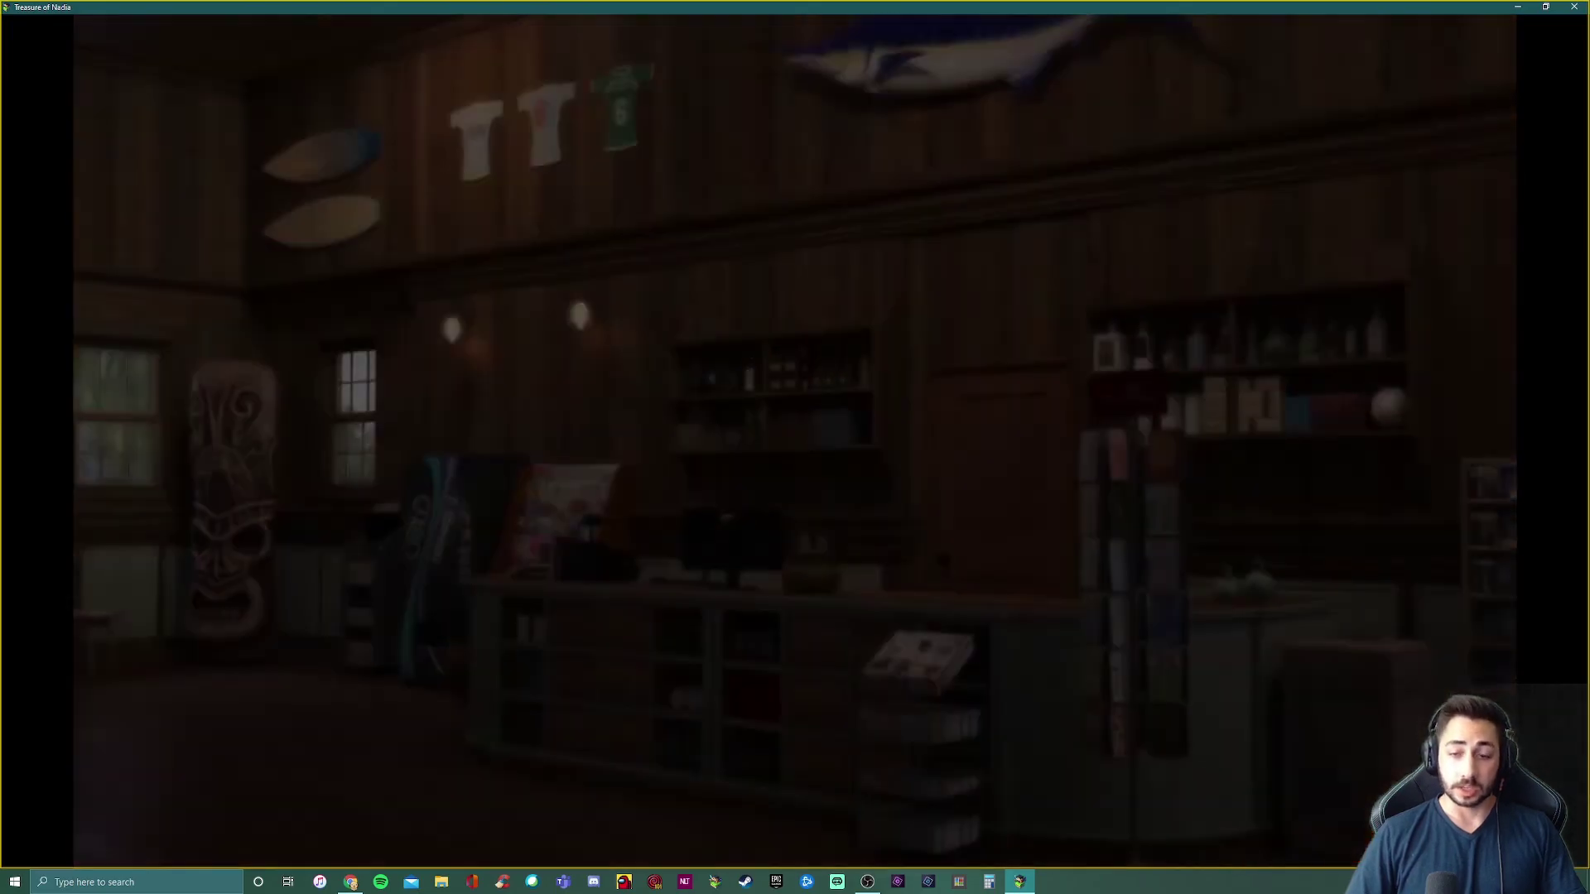